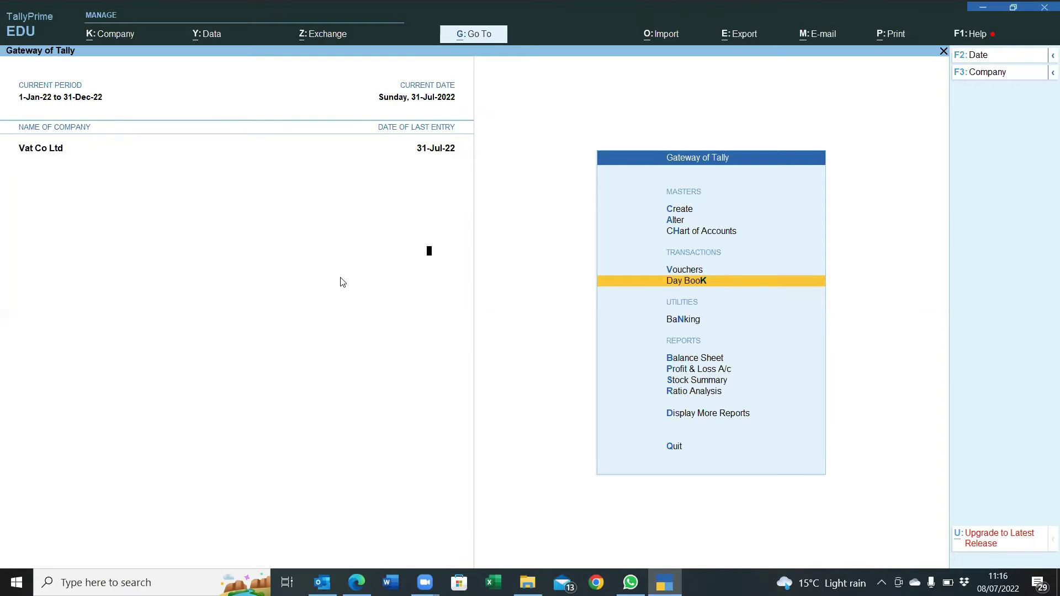
- Open the company's VAT settings, enable setting tax/rate details, and accept the 16 % rate with tax type Taxable
{"action": "key", "text": "F11"}
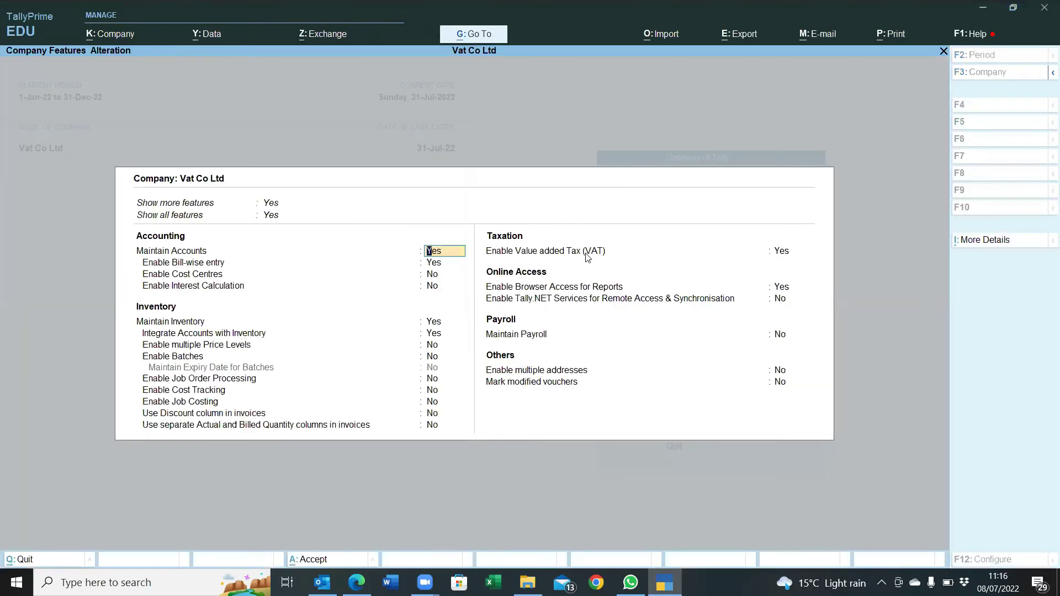
{"action": "left_click", "coordinate": [789, 253]}
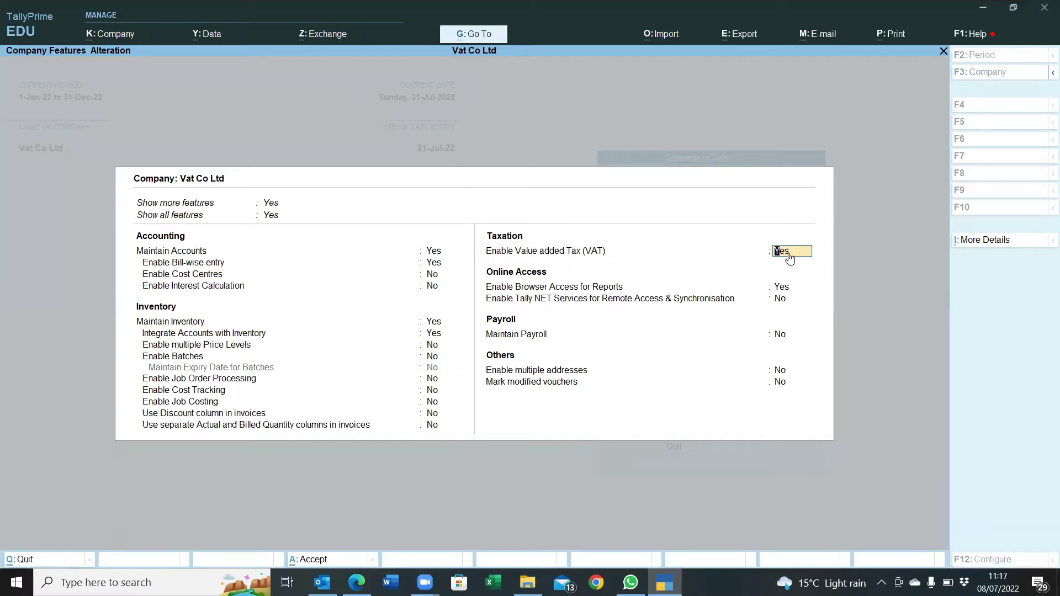
{"action": "key", "text": "Return"}
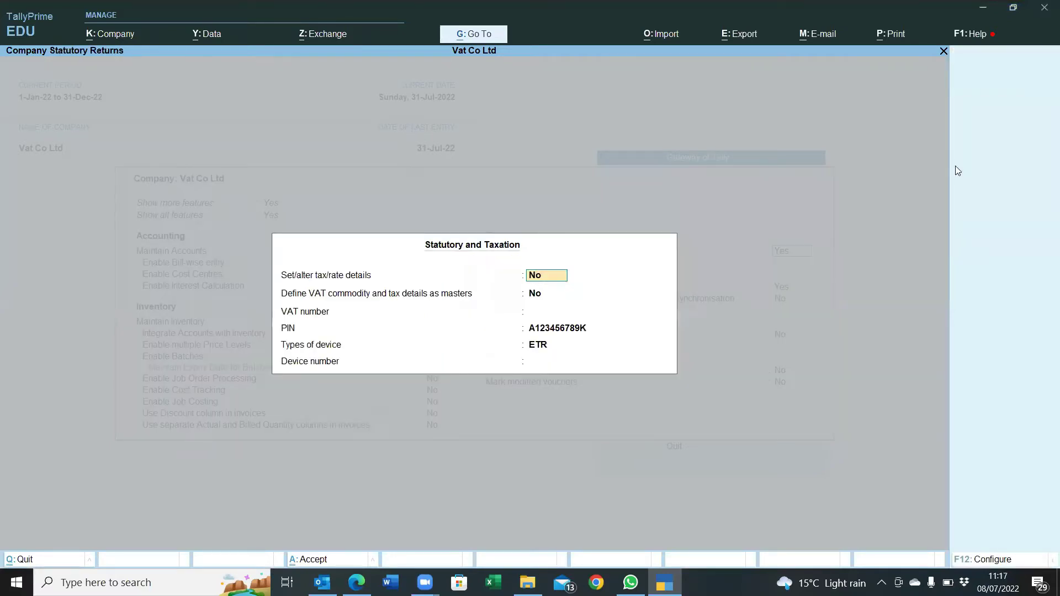
{"action": "type", "text": "y"}
{"action": "key", "text": "Return"}
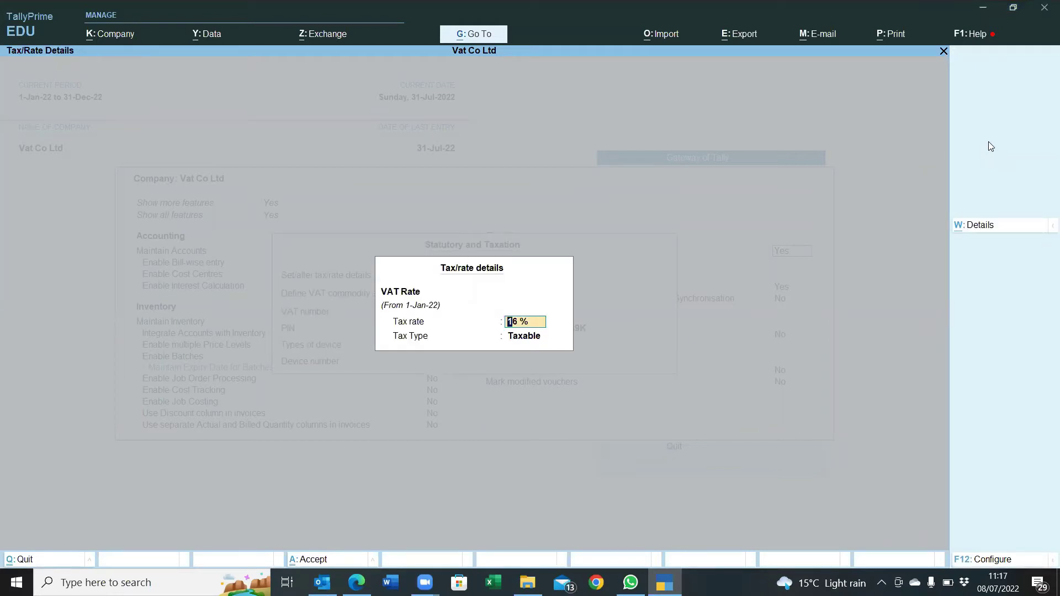
{"action": "key", "text": "ctrl+a"}
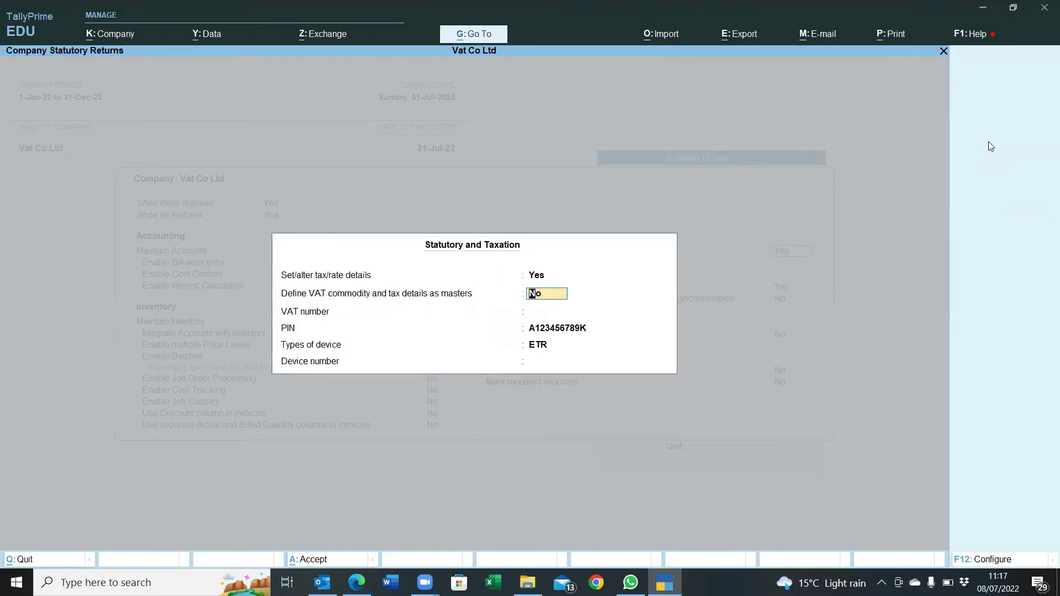
- Keep VAT commodity masters at No and the device type ETR, and save the statutory details and company features
{"action": "key", "text": "Return"}
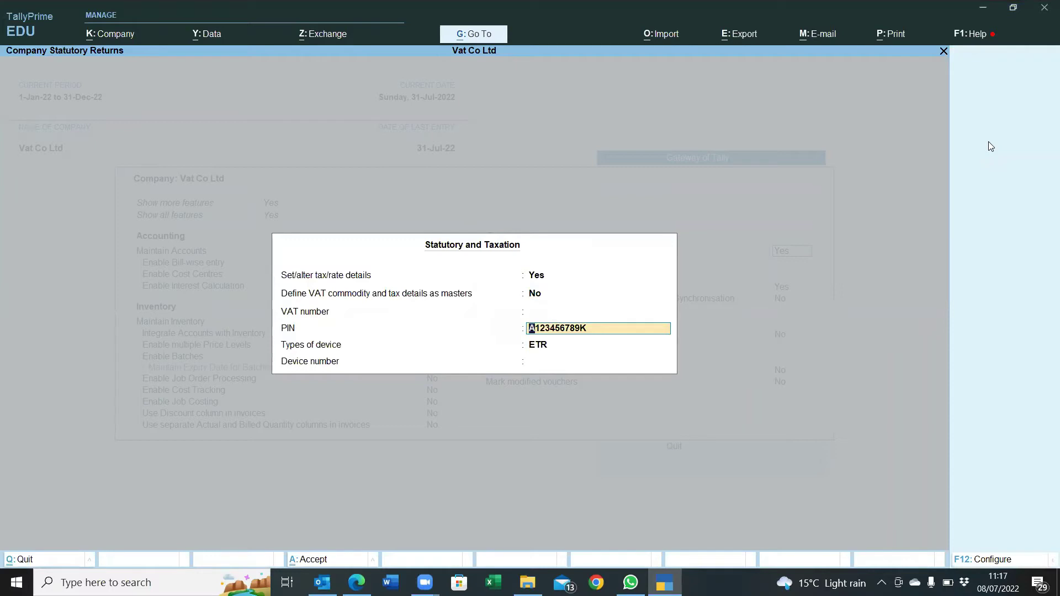
{"action": "key", "text": "Return"}
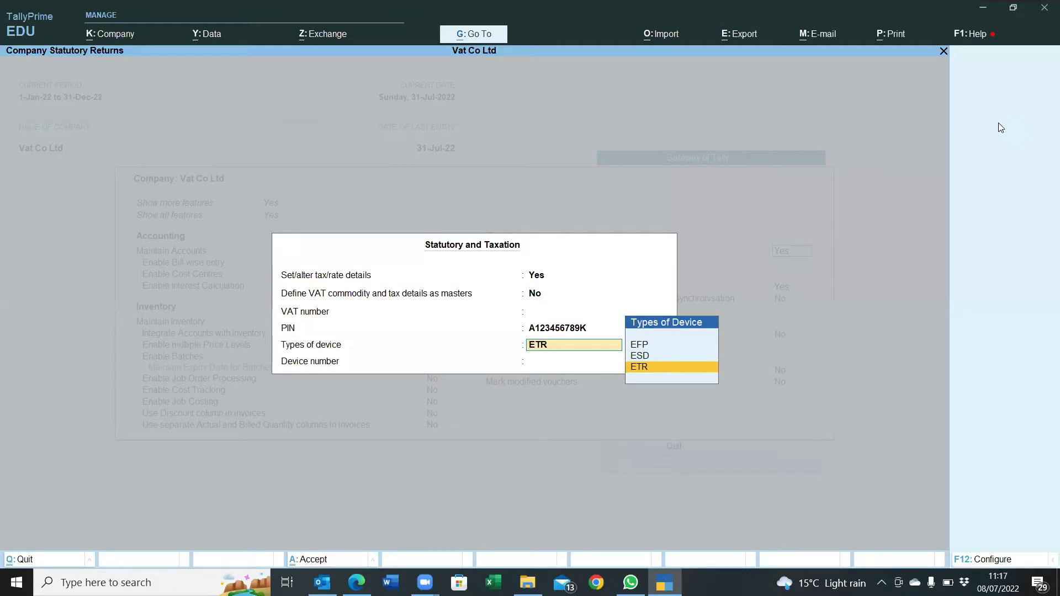
{"action": "key", "text": "ctrl+a"}
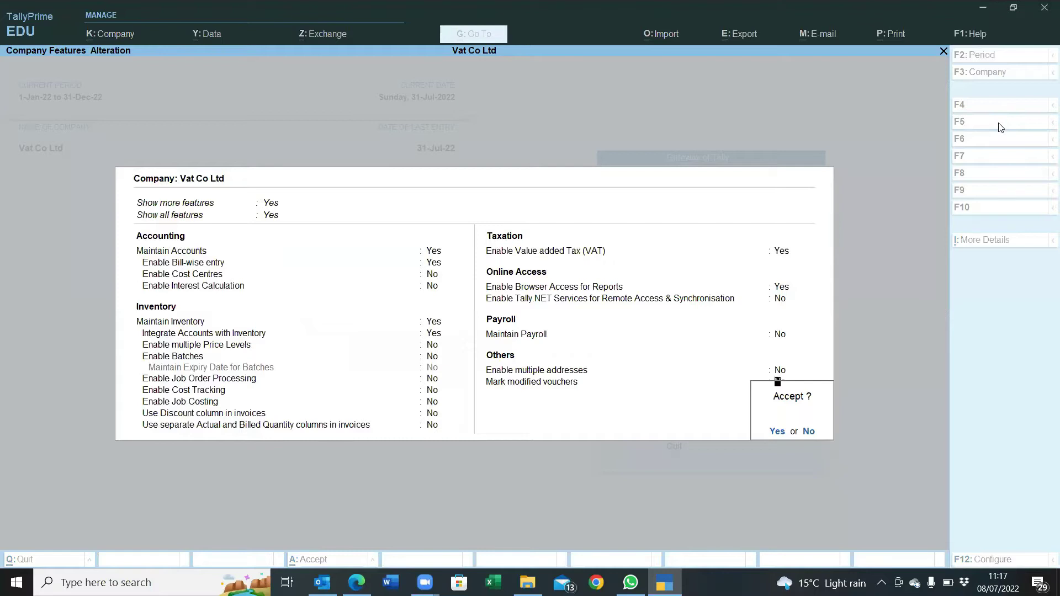
{"action": "key", "text": "Return"}
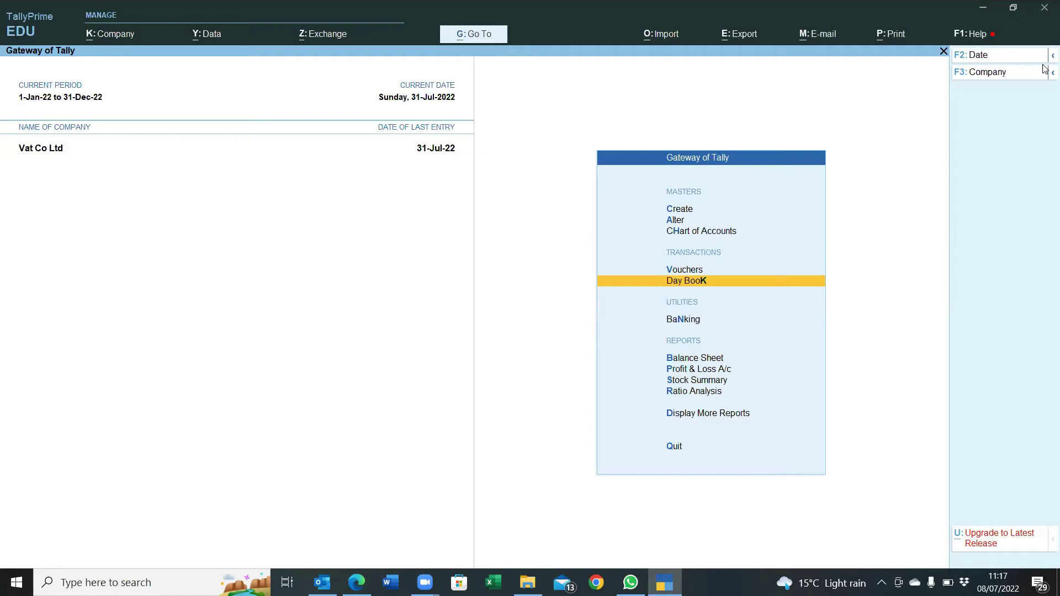
- Open the list of stock items for master alteration
{"action": "key", "text": "Up"}
{"action": "key", "text": "Up"}
{"action": "key", "text": "Up"}
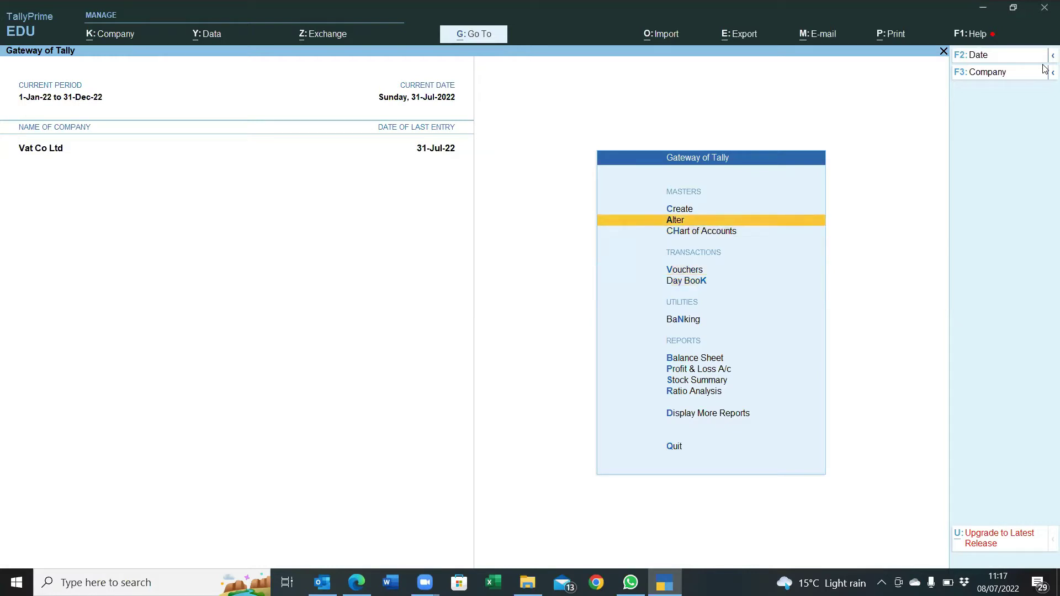
{"action": "key", "text": "Return"}
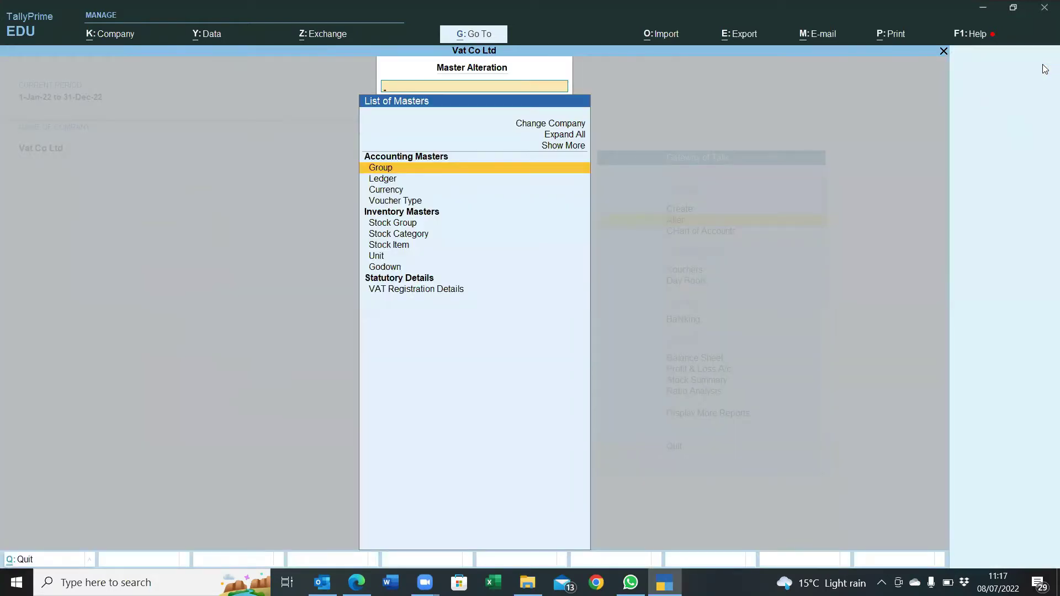
{"action": "key", "text": "Down"}
{"action": "key", "text": "Down"}
{"action": "key", "text": "Down"}
{"action": "key", "text": "Down"}
{"action": "key", "text": "Down"}
{"action": "key", "text": "Down"}
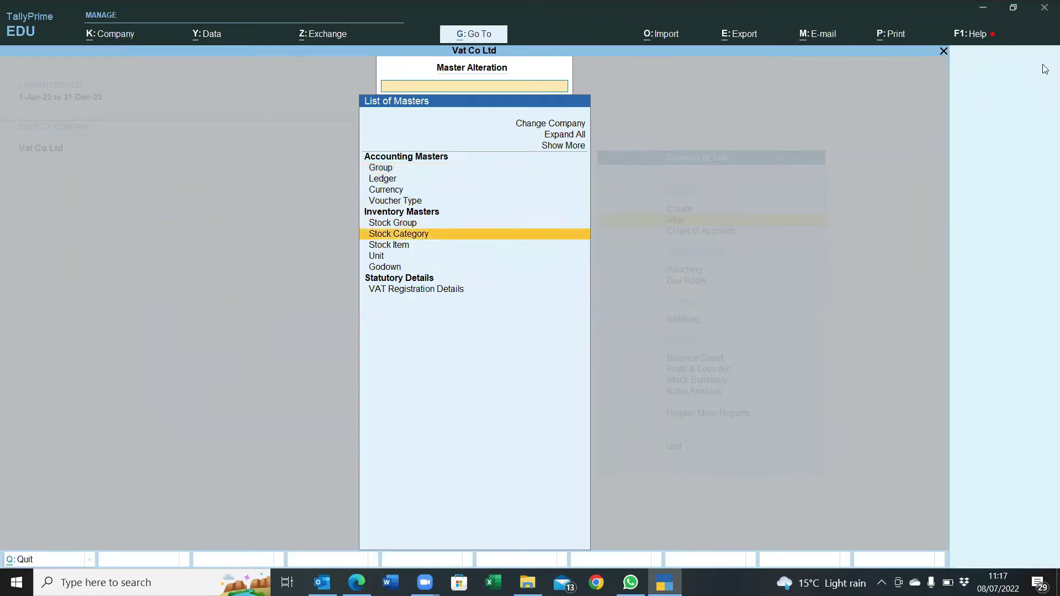
{"action": "key", "text": "Return"}
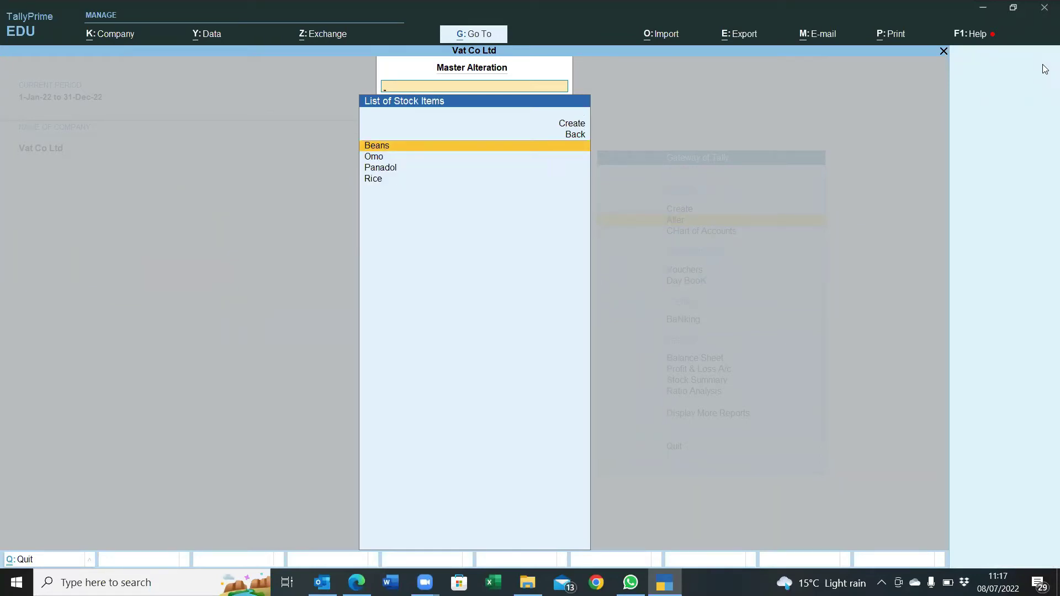
- Open the Omo stock item, keep VAT as Applicable with Set/Alter VAT details at No, and save it
{"action": "key", "text": "Down"}
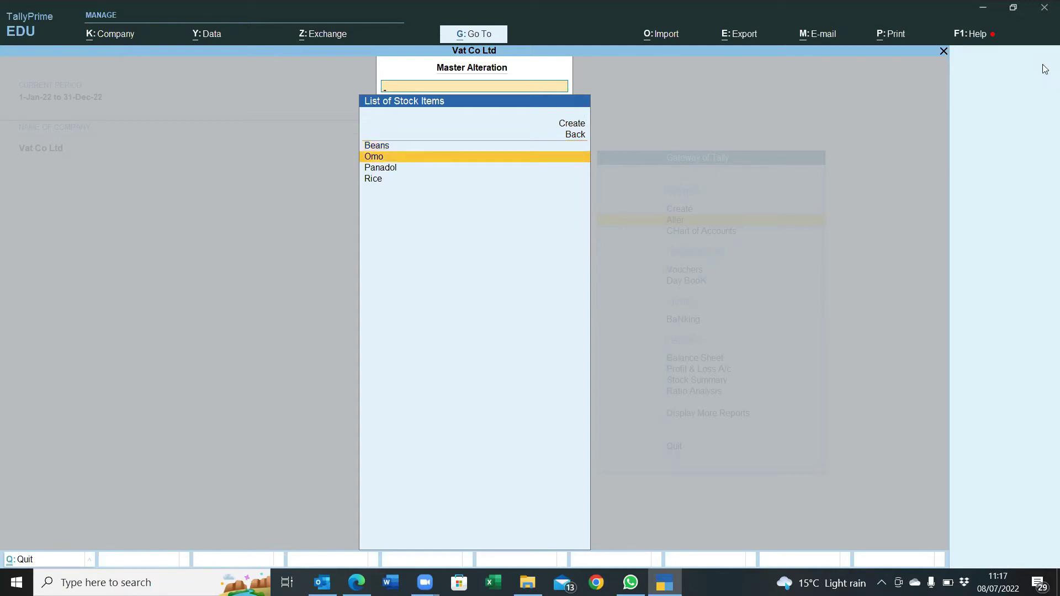
{"action": "key", "text": "Return"}
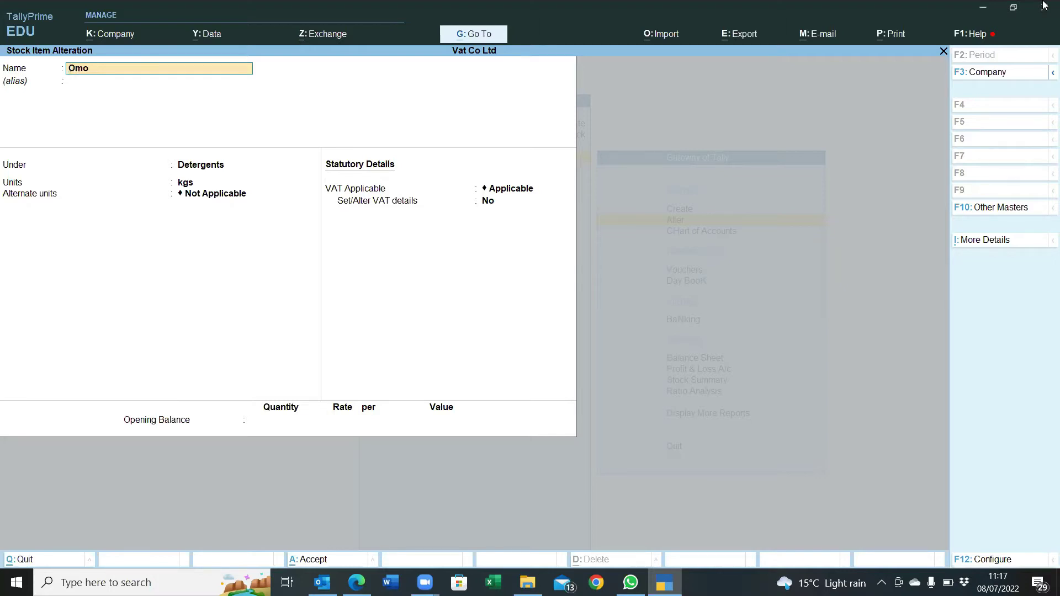
{"action": "key", "text": "Return"}
{"action": "key", "text": "Return"}
{"action": "key", "text": "Return"}
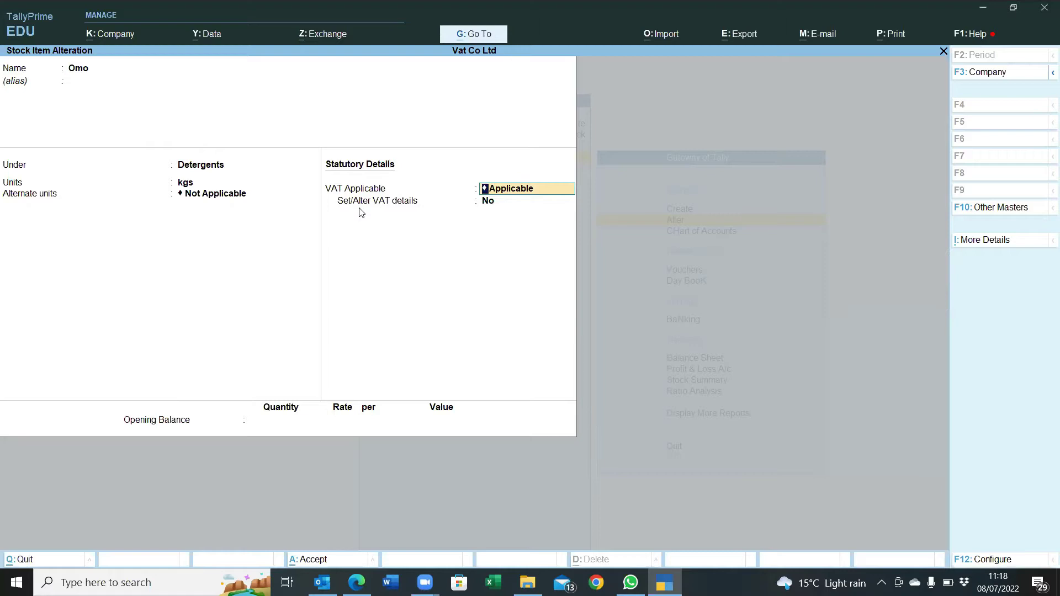
{"action": "left_click", "coordinate": [486, 205]}
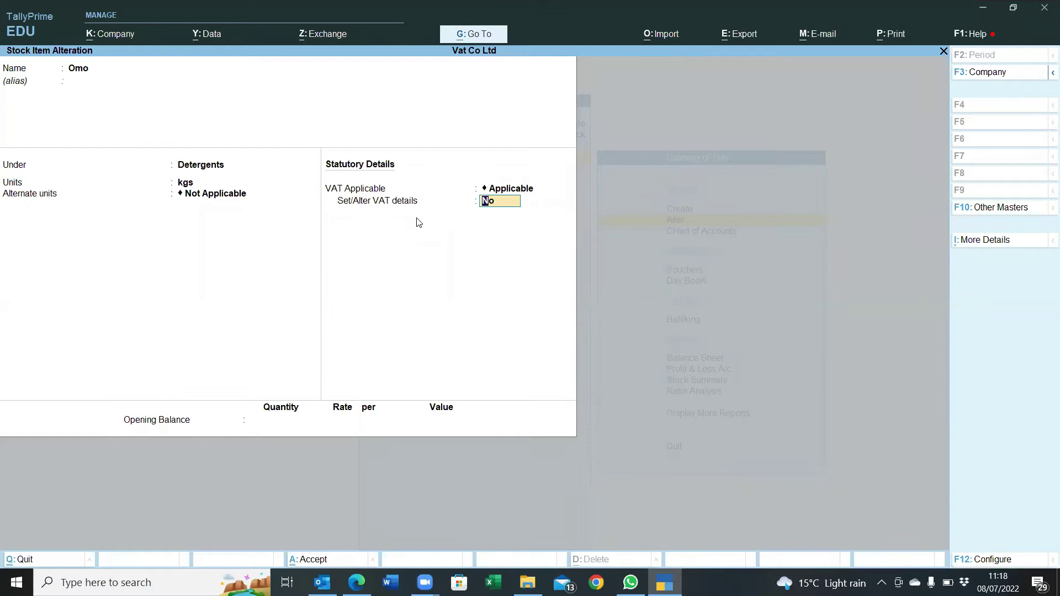
{"action": "key", "text": "ctrl"}
{"action": "key", "text": "ctrl+a"}
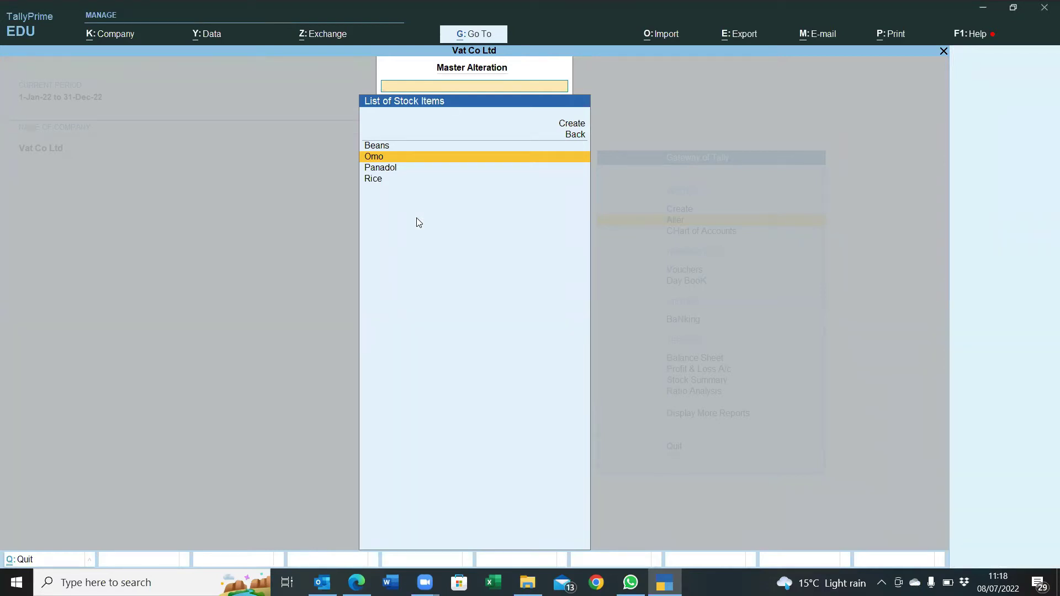
- Examine the tax rate and tax type in the Rice stock item's VAT details and leave the item without saving
{"action": "key", "text": "Down"}
{"action": "key", "text": "Down"}
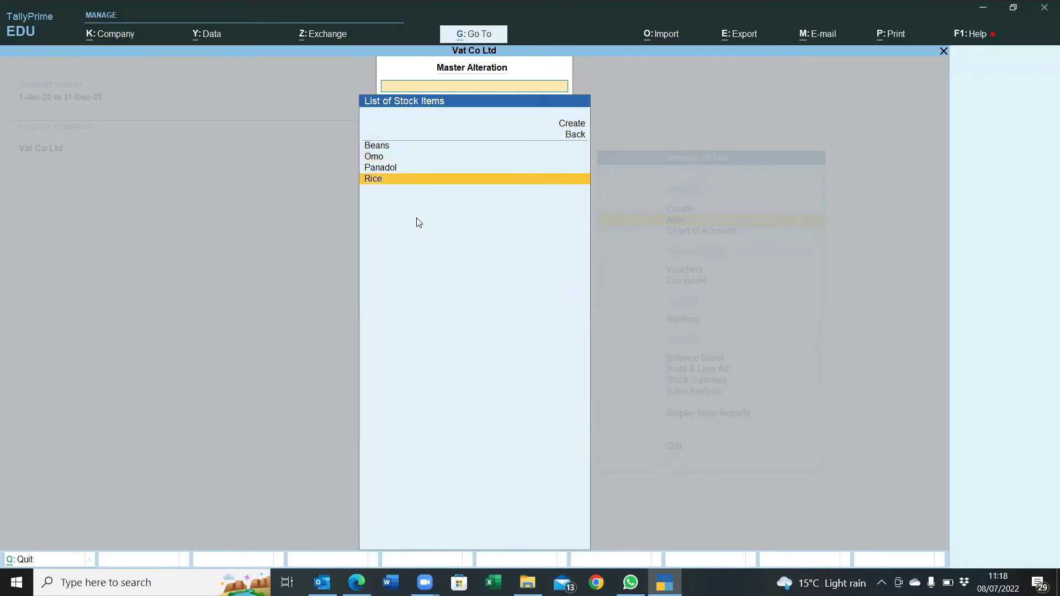
{"action": "key", "text": "Return"}
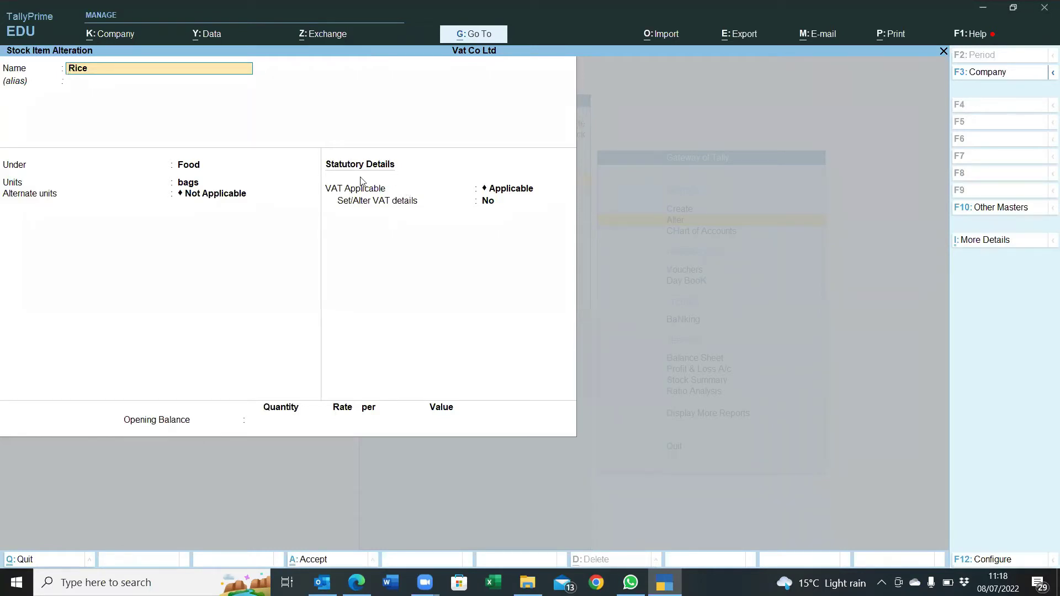
{"action": "left_click", "coordinate": [497, 208]}
{"action": "type", "text": "y"}
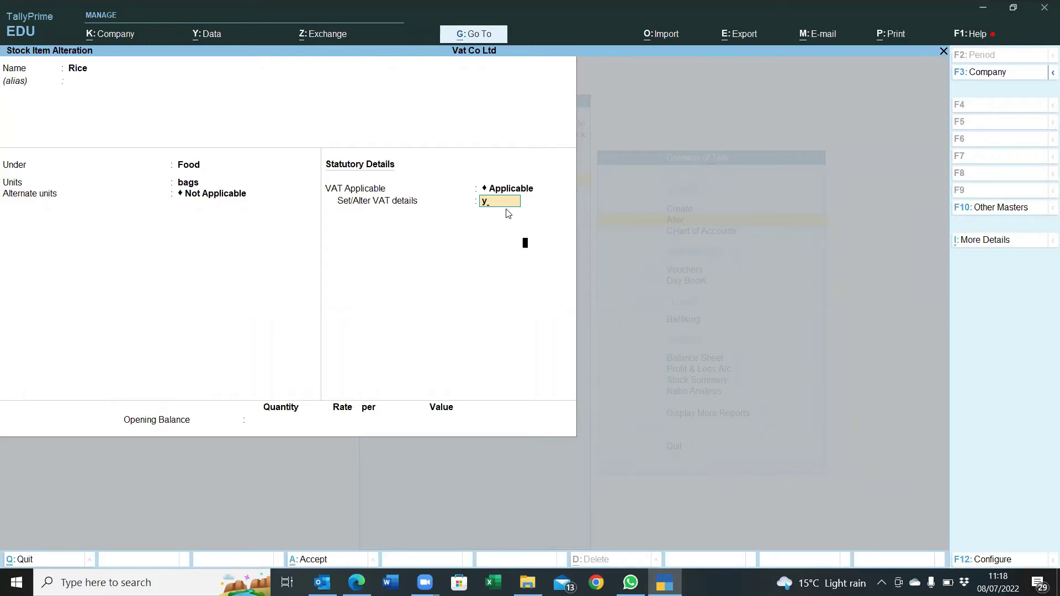
{"action": "key", "text": "Return"}
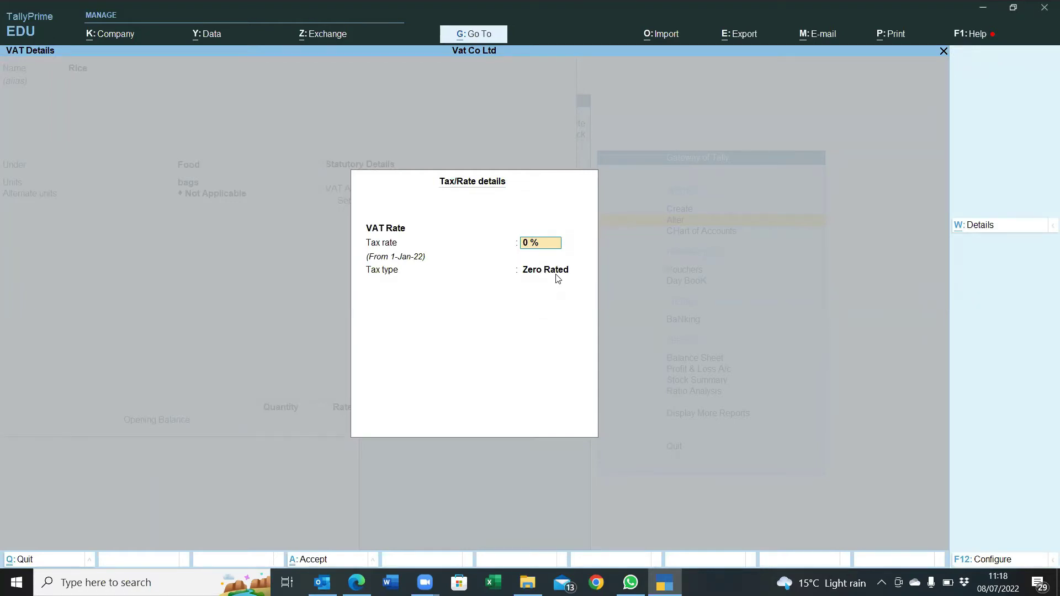
{"action": "key", "text": "Escape"}
{"action": "key", "text": "Escape"}
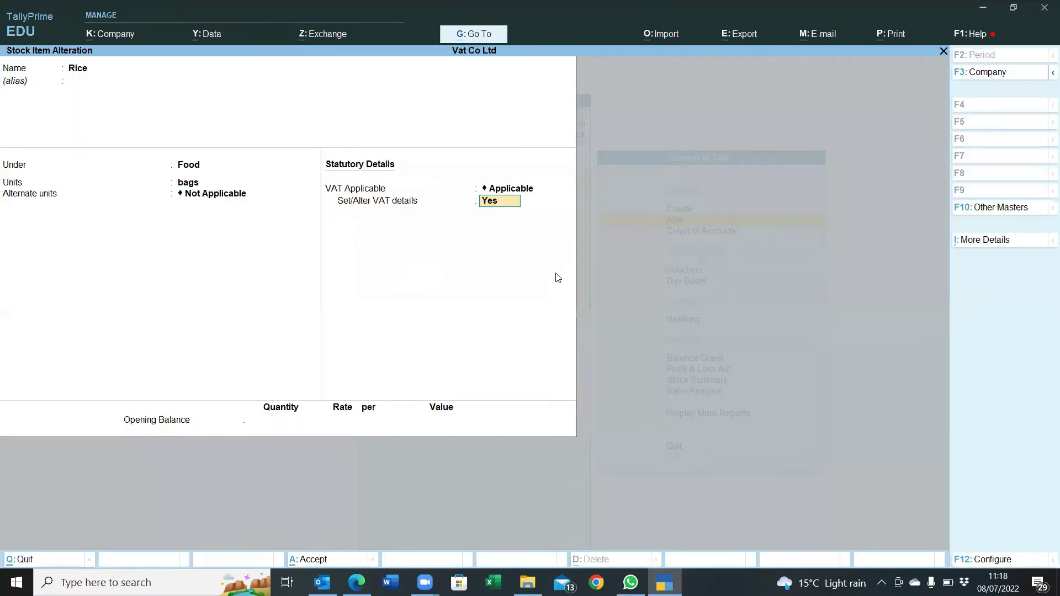
{"action": "key", "text": "BackSpace"}
{"action": "key", "text": "Escape"}
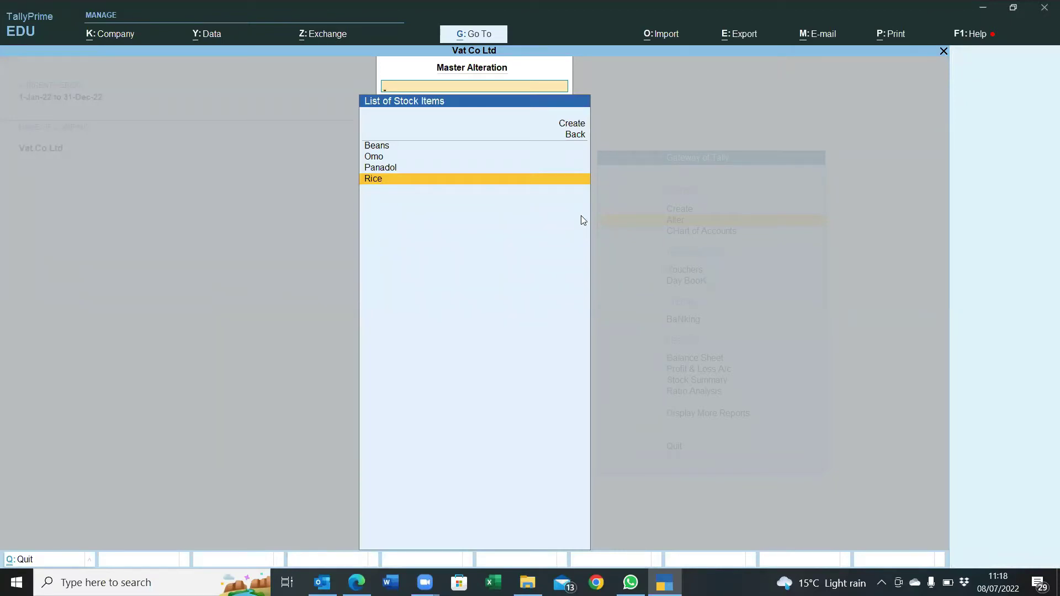
- Examine the tax rate and tax type in the Panadol stock item's VAT details and return to the list of masters without saving
{"action": "key", "text": "Up"}
{"action": "key", "text": "Return"}
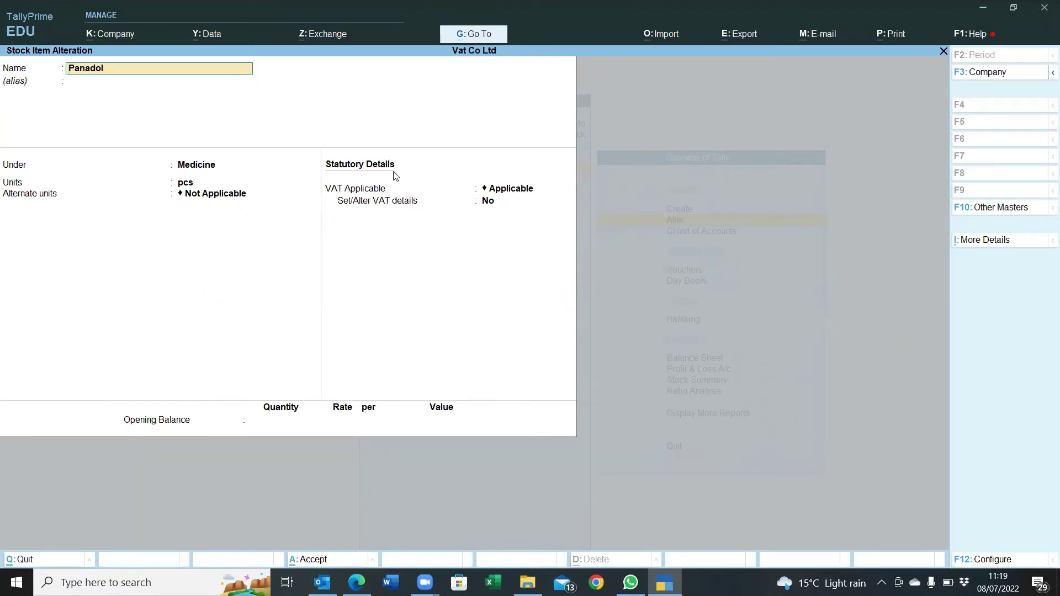
{"action": "left_click", "coordinate": [486, 204]}
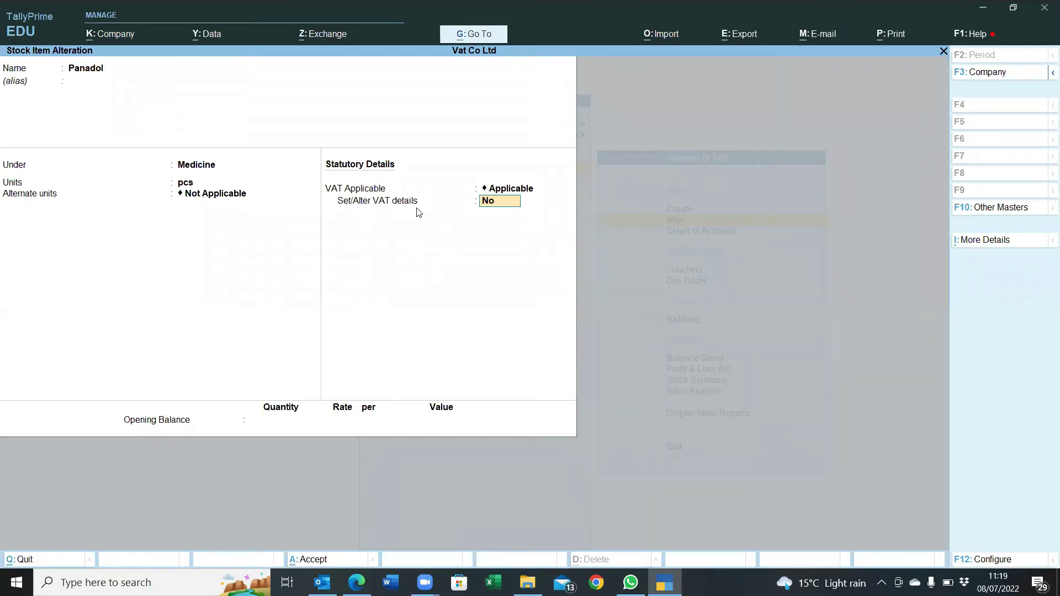
{"action": "key", "text": "y"}
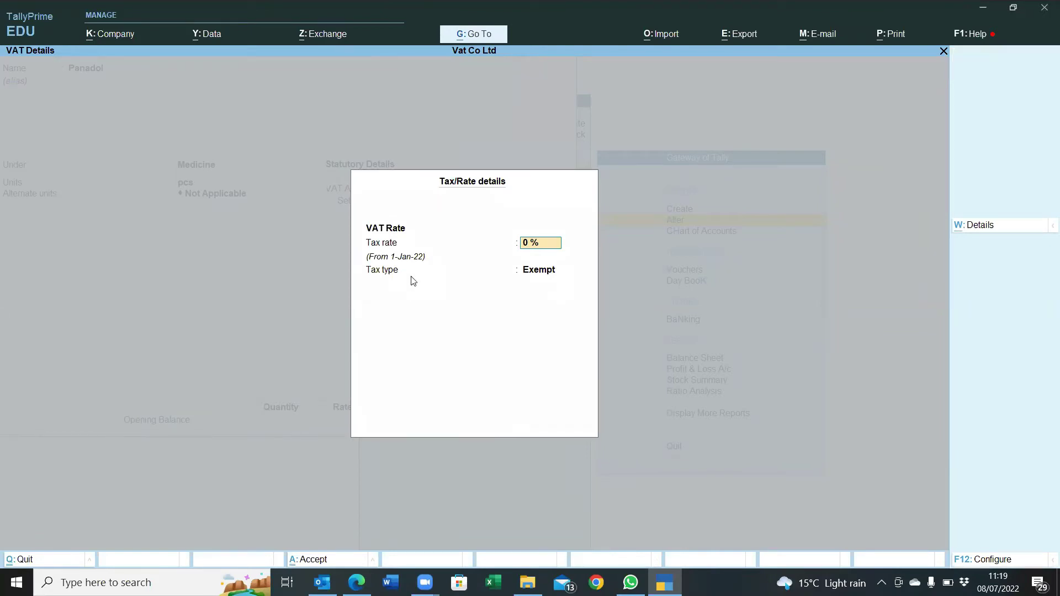
{"action": "key", "text": "BackSpace"}
{"action": "key", "text": "Escape"}
{"action": "key", "text": "Return"}
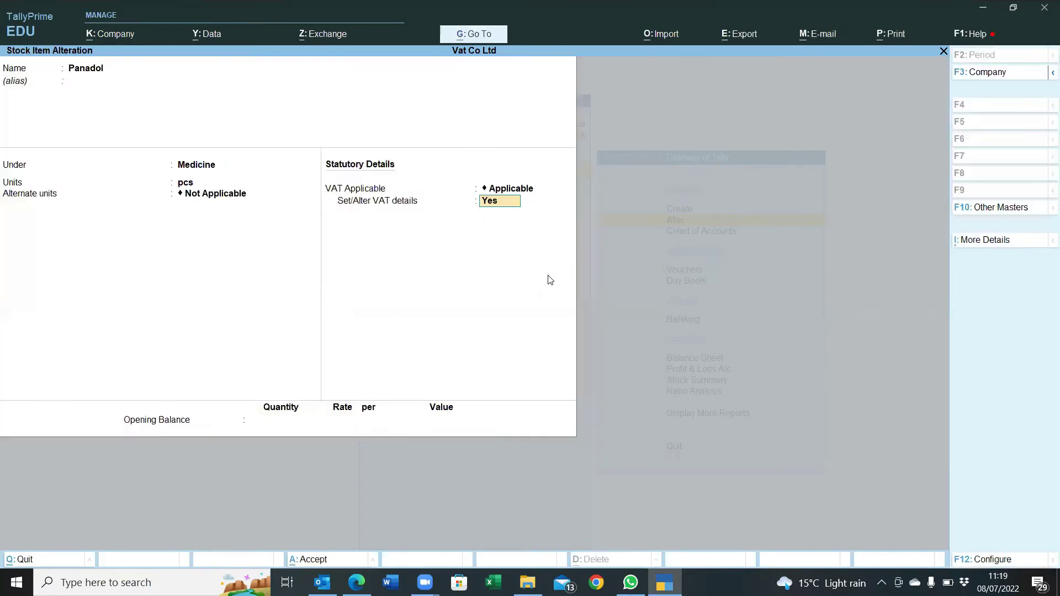
{"action": "key", "text": "Escape"}
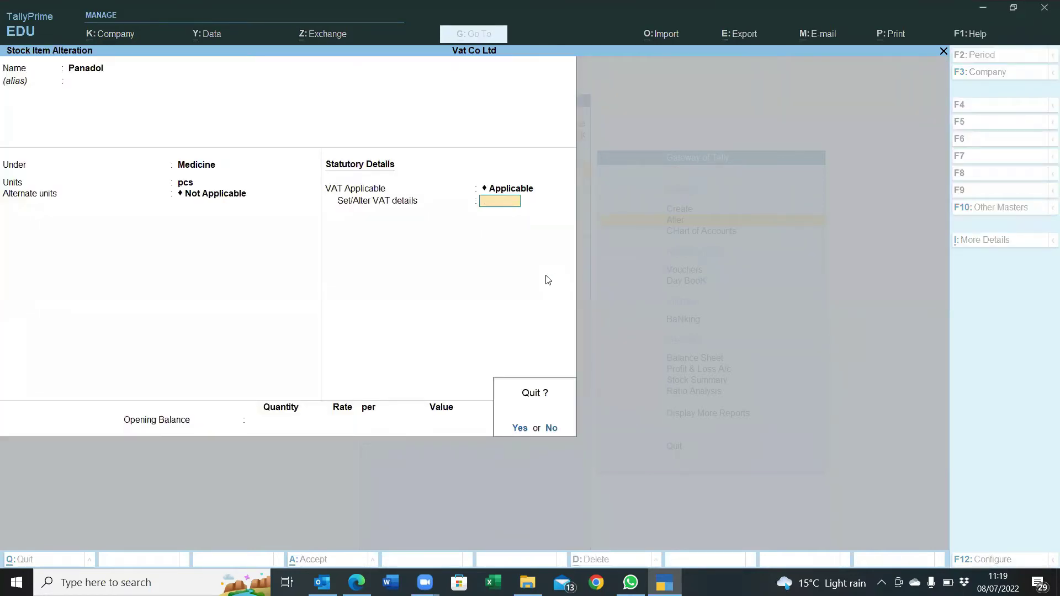
{"action": "key", "text": "Return"}
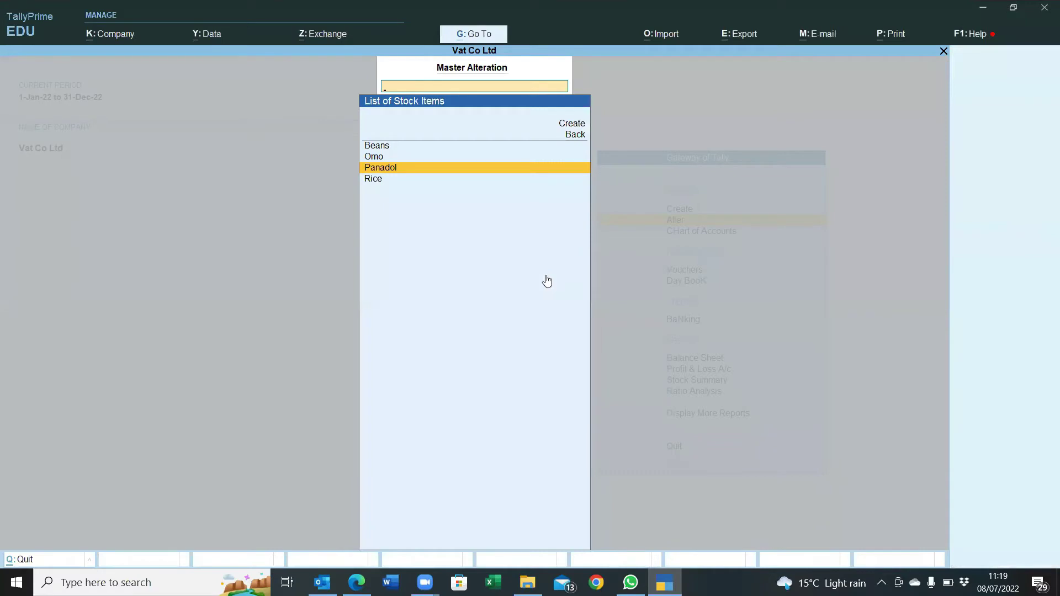
{"action": "key", "text": "Escape"}
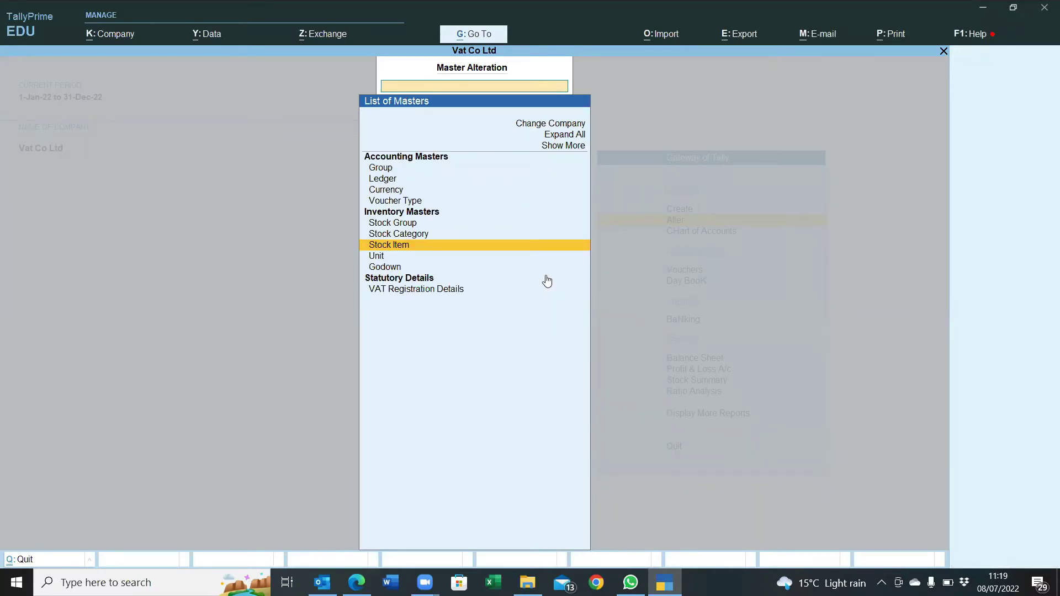
- Open the Fuel ledger for alteration from the accounting masters
{"action": "key", "text": "Up"}
{"action": "key", "text": "Up"}
{"action": "key", "text": "Up"}
{"action": "key", "text": "Up"}
{"action": "key", "text": "Up"}
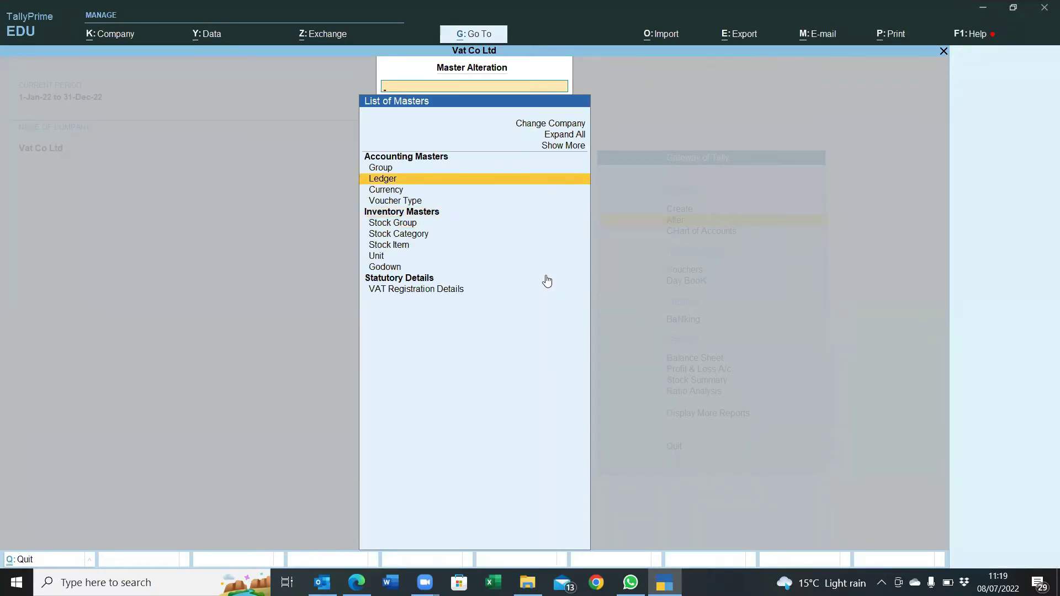
{"action": "key", "text": "Return"}
{"action": "type", "text": "Fu"}
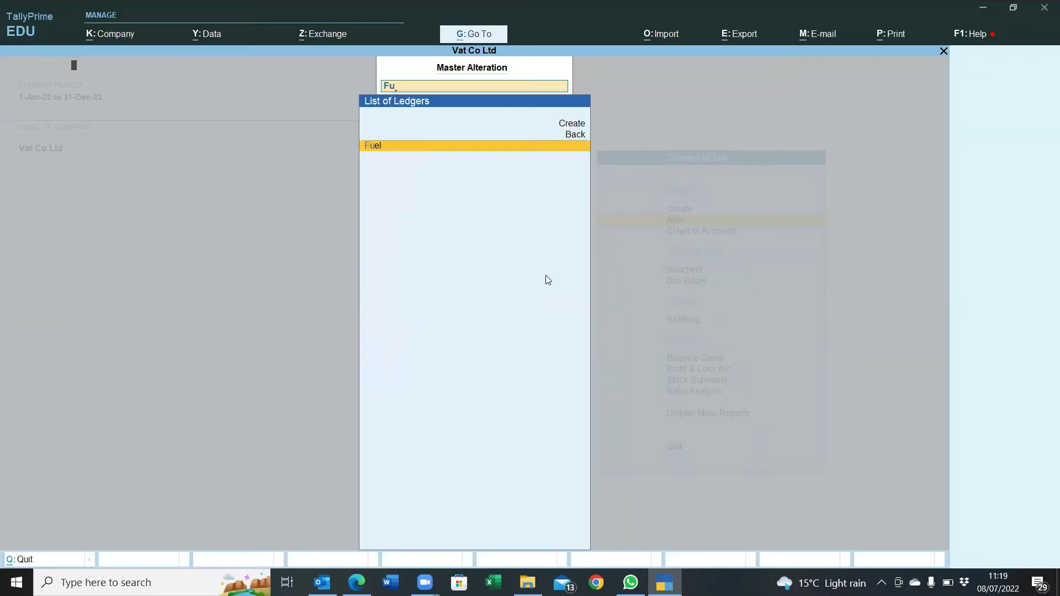
{"action": "key", "text": "Return"}
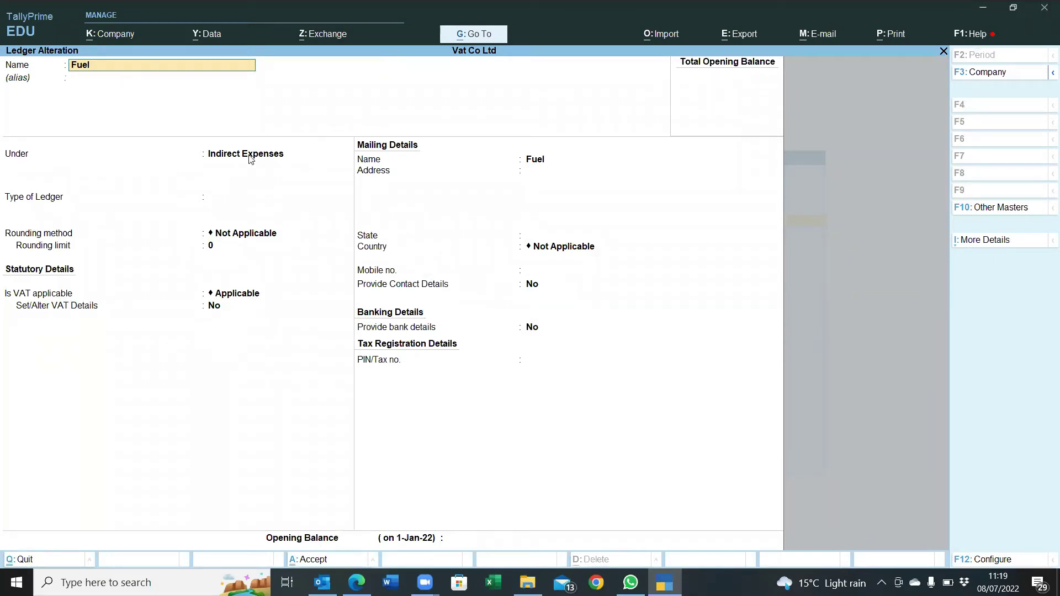
- Examine the tax rate and tax type in the Fuel ledger's VAT details and return to the Gateway of Tally without saving
{"action": "key", "text": "Return"}
{"action": "key", "text": "Return"}
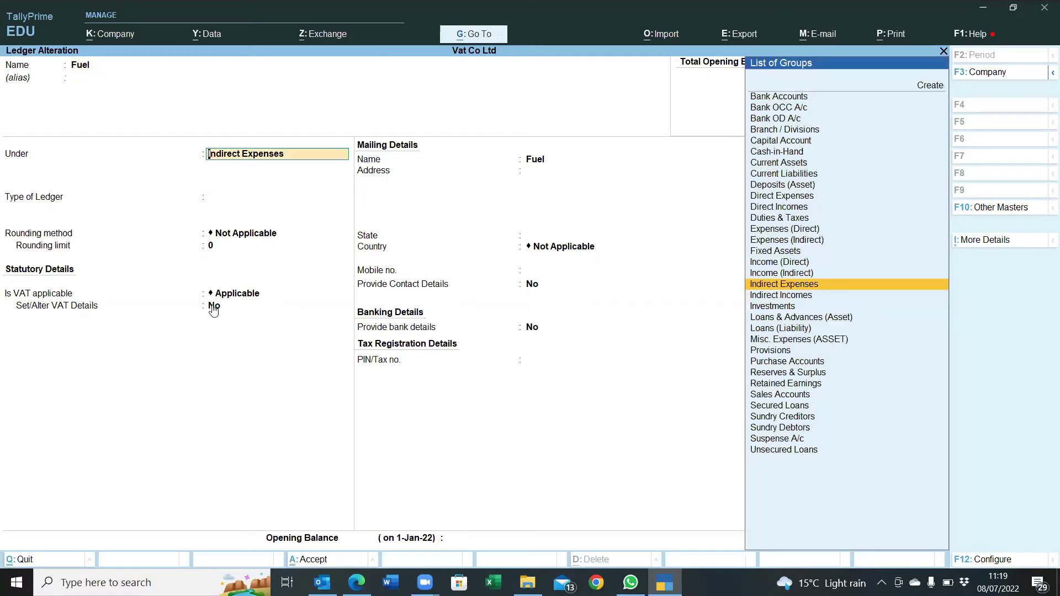
{"action": "left_click", "coordinate": [214, 308]}
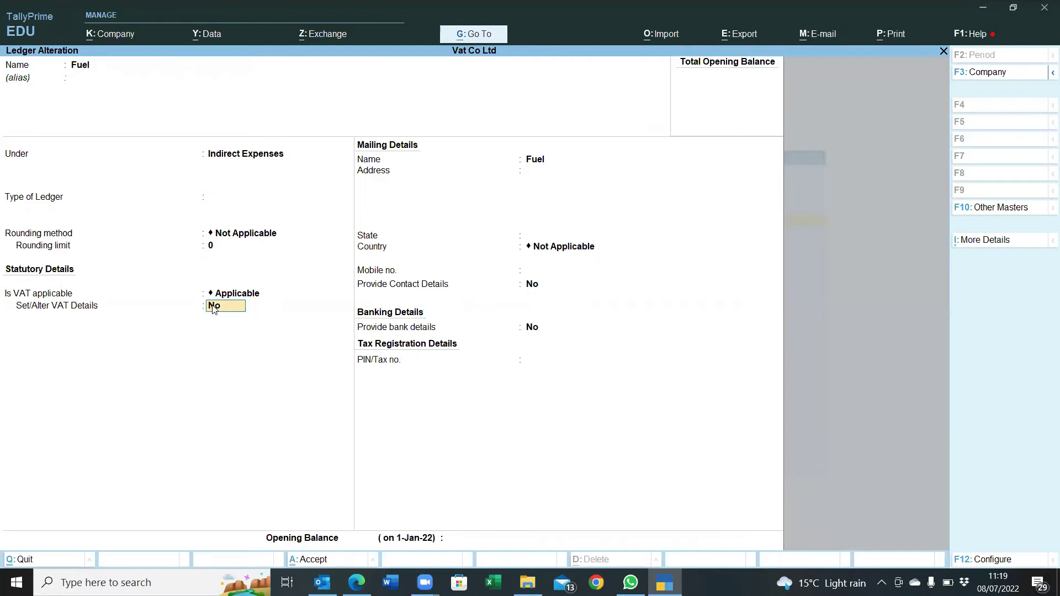
{"action": "key", "text": "y"}
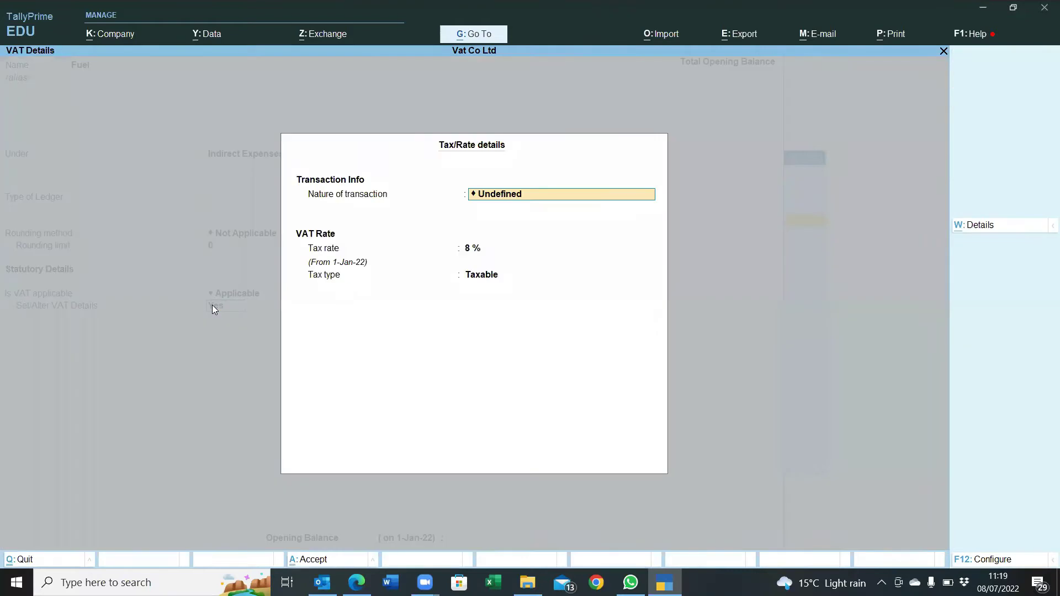
{"action": "left_click", "coordinate": [474, 256]}
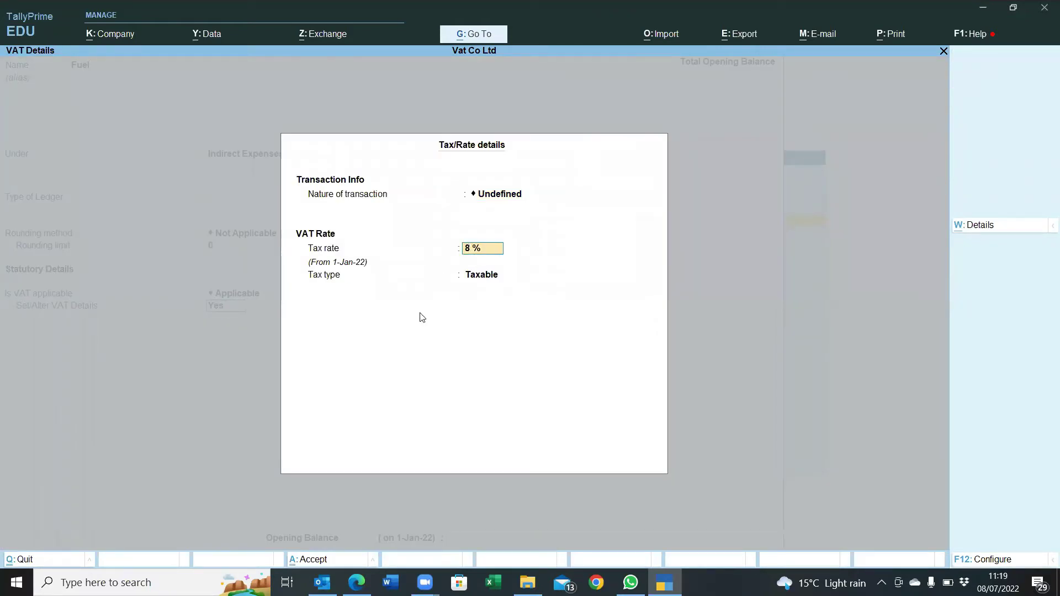
{"action": "key", "text": "Escape"}
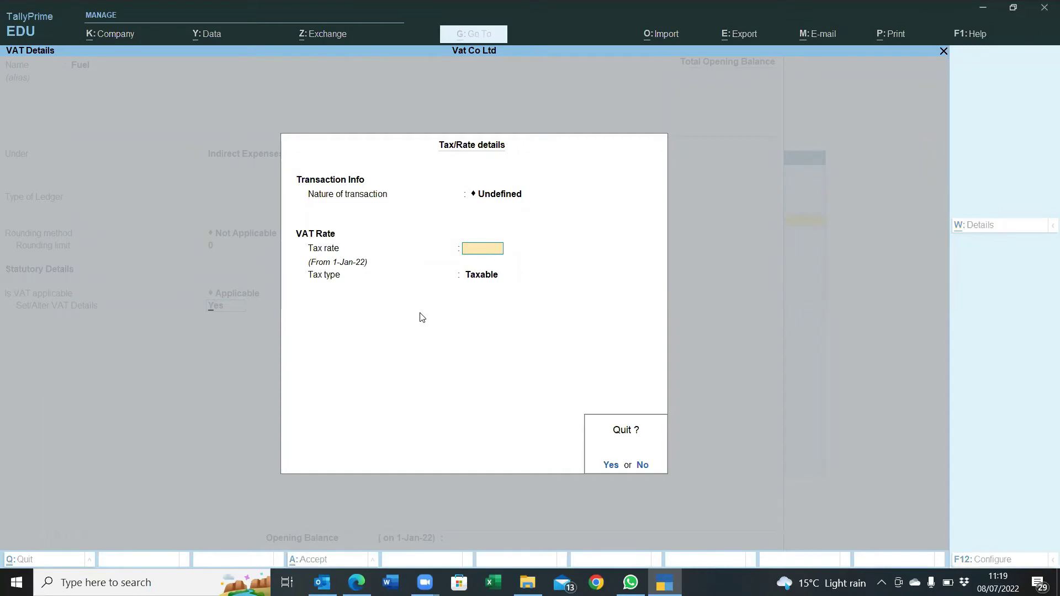
{"action": "key", "text": "y"}
{"action": "key", "text": "Escape"}
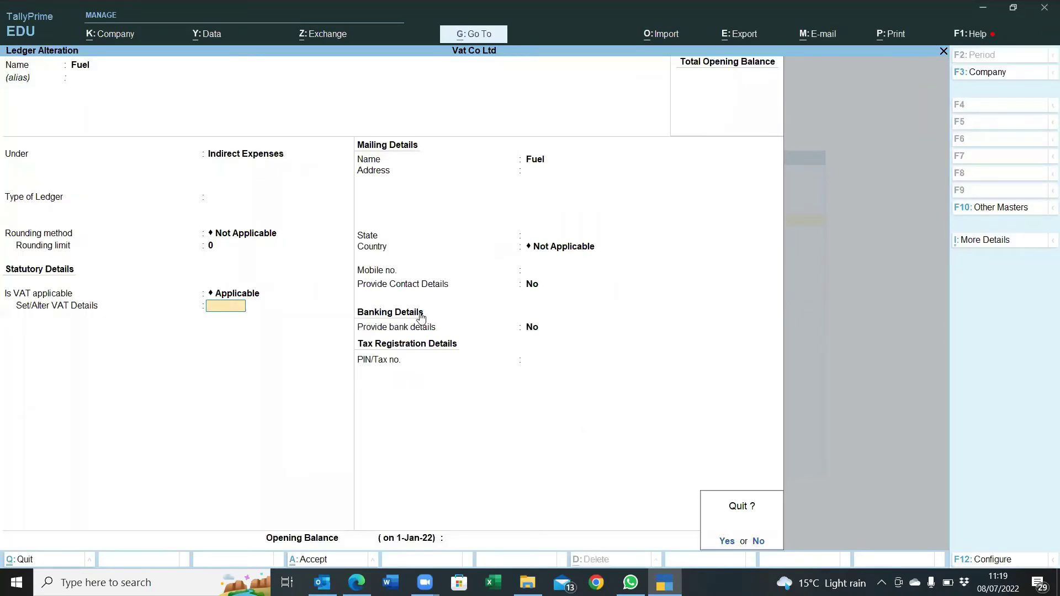
{"action": "key", "text": "y"}
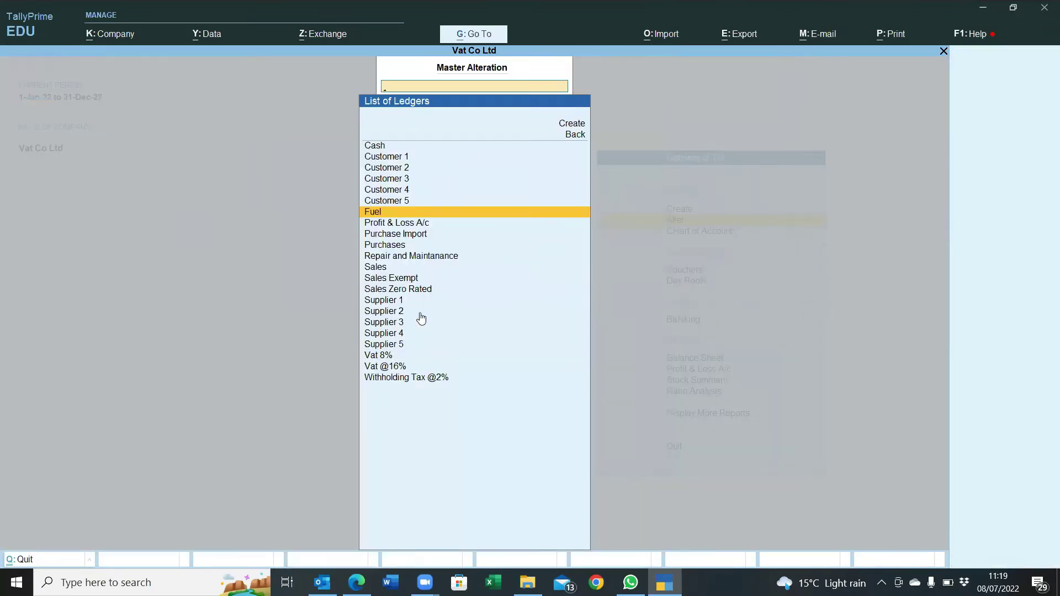
{"action": "key", "text": "Escape"}
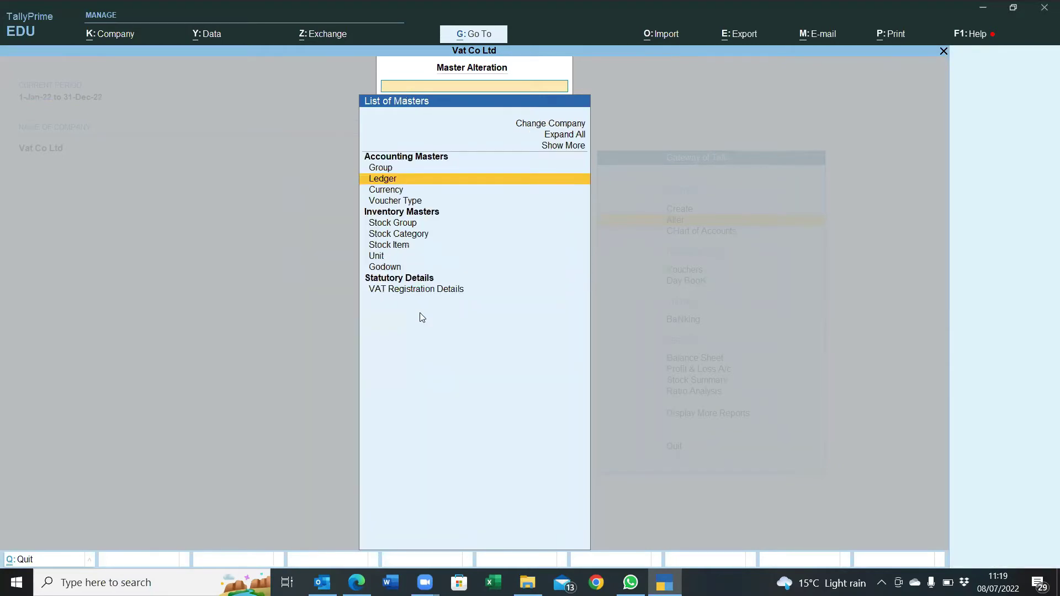
{"action": "key", "text": "Escape"}
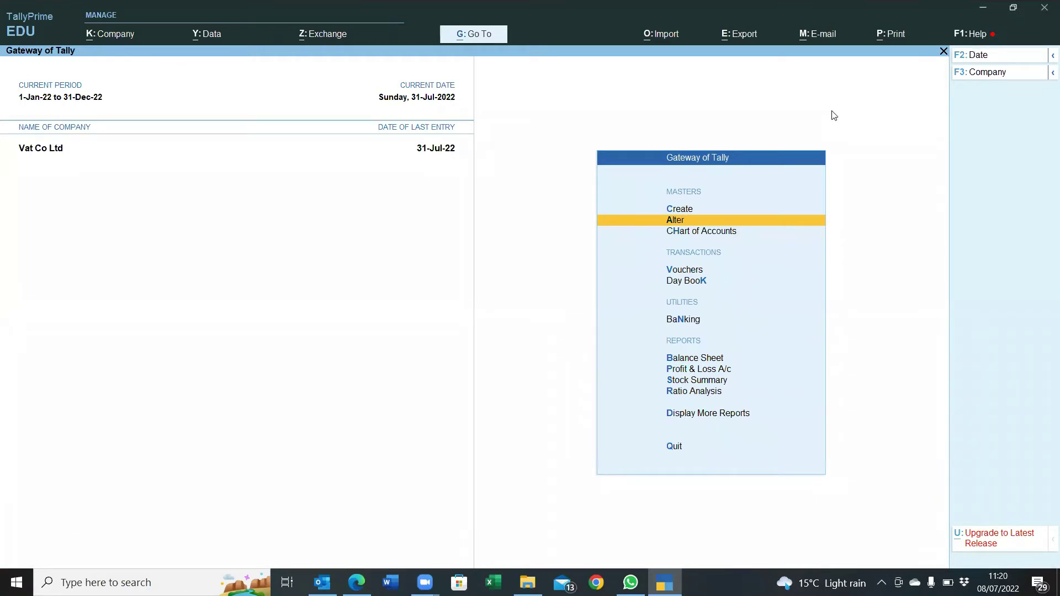
- Start a new sales voucher of the POS type
{"action": "key", "text": "Down"}
{"action": "key", "text": "Down"}
{"action": "key", "text": "Return"}
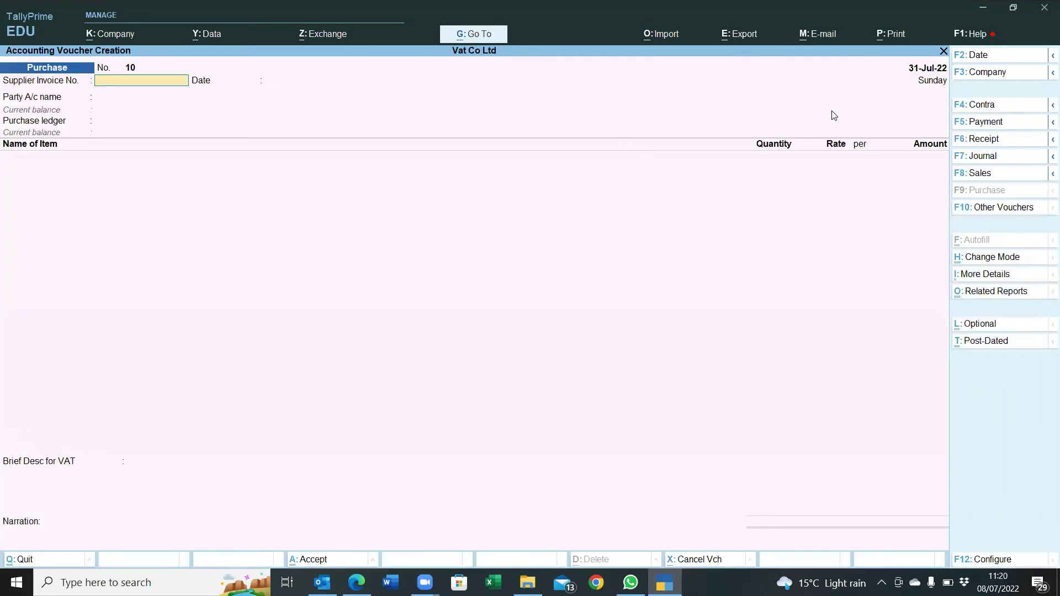
{"action": "left_click", "coordinate": [992, 176]}
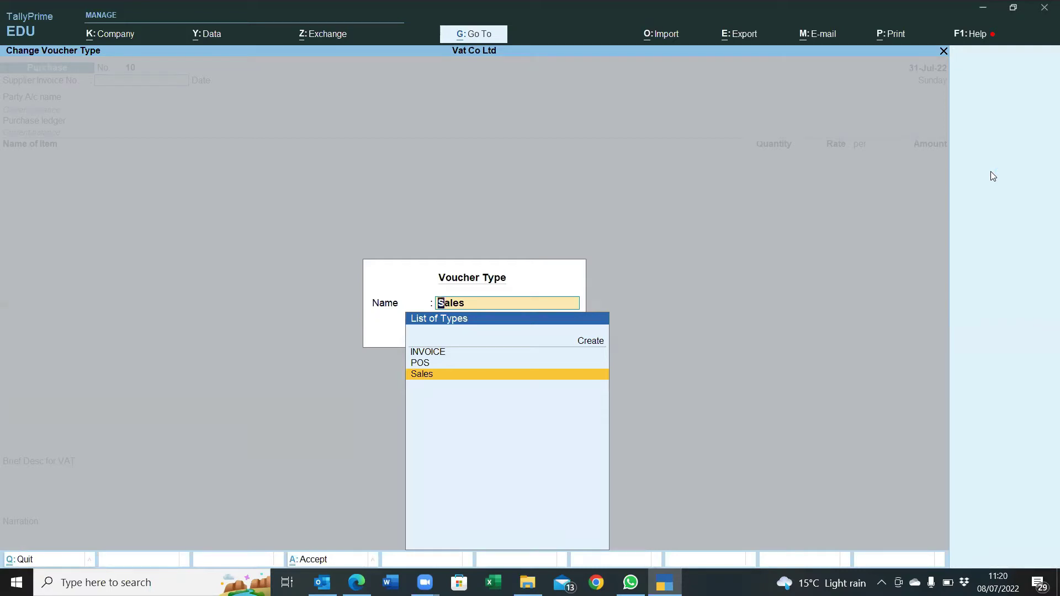
{"action": "key", "text": "Up"}
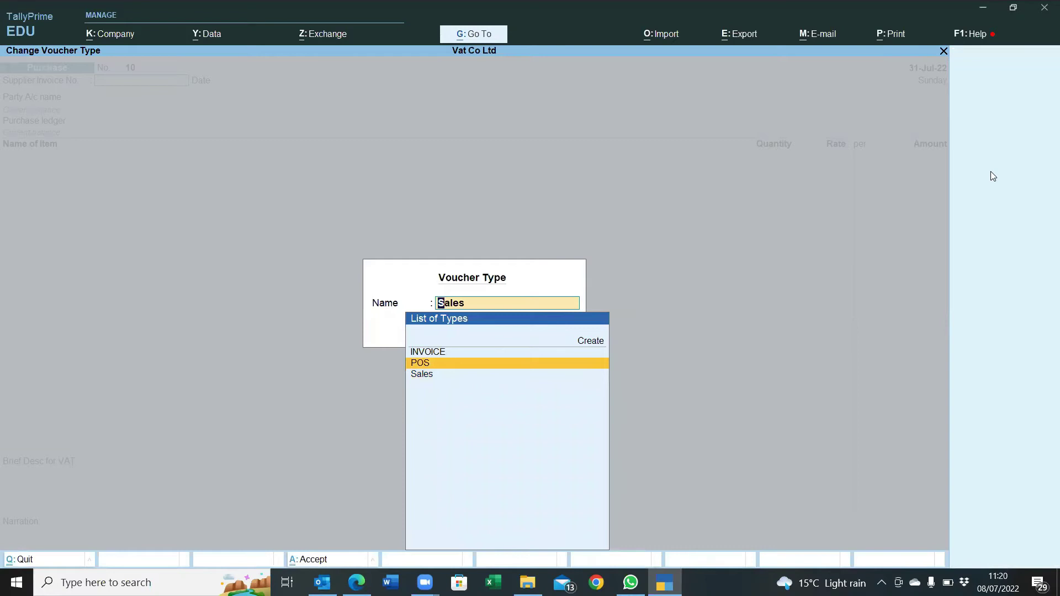
{"action": "key", "text": "Return"}
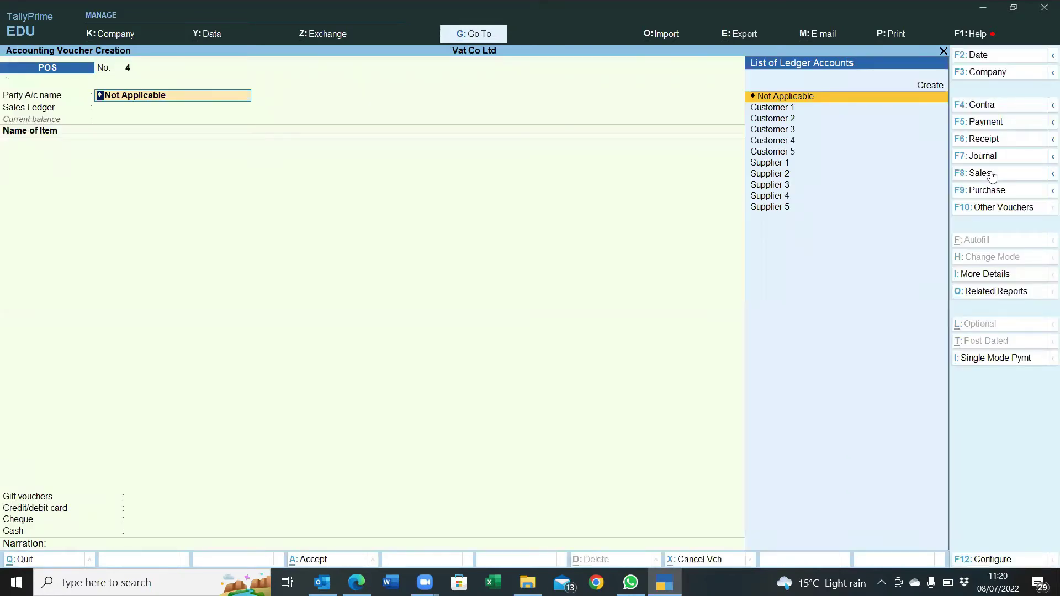
- Set the party account to Not Applicable and the sales ledger to Sales, and enter 2 bags of Beans as the only item
{"action": "key", "text": "Return"}
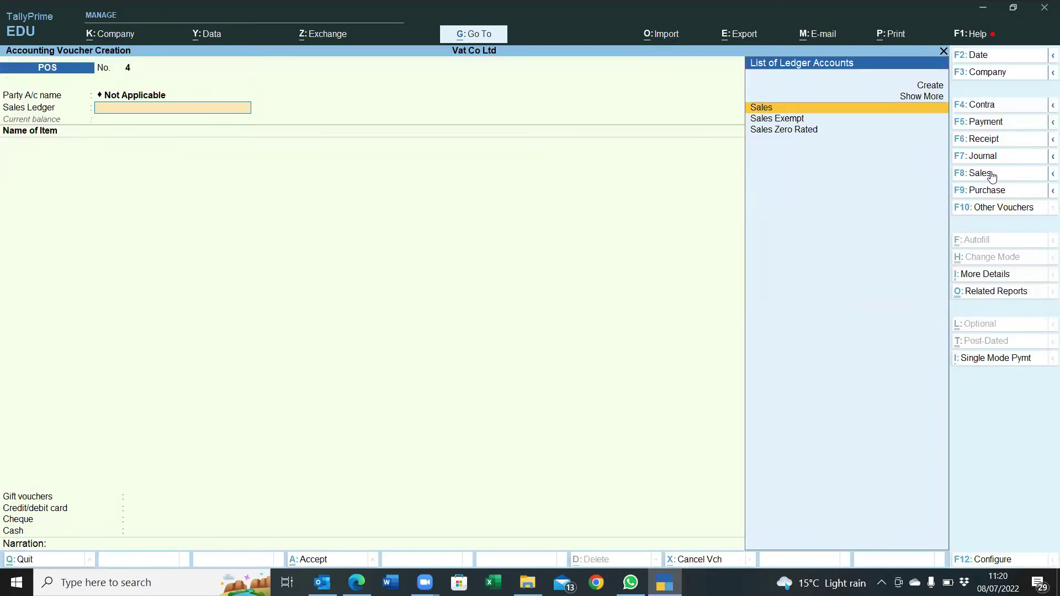
{"action": "key", "text": "Return"}
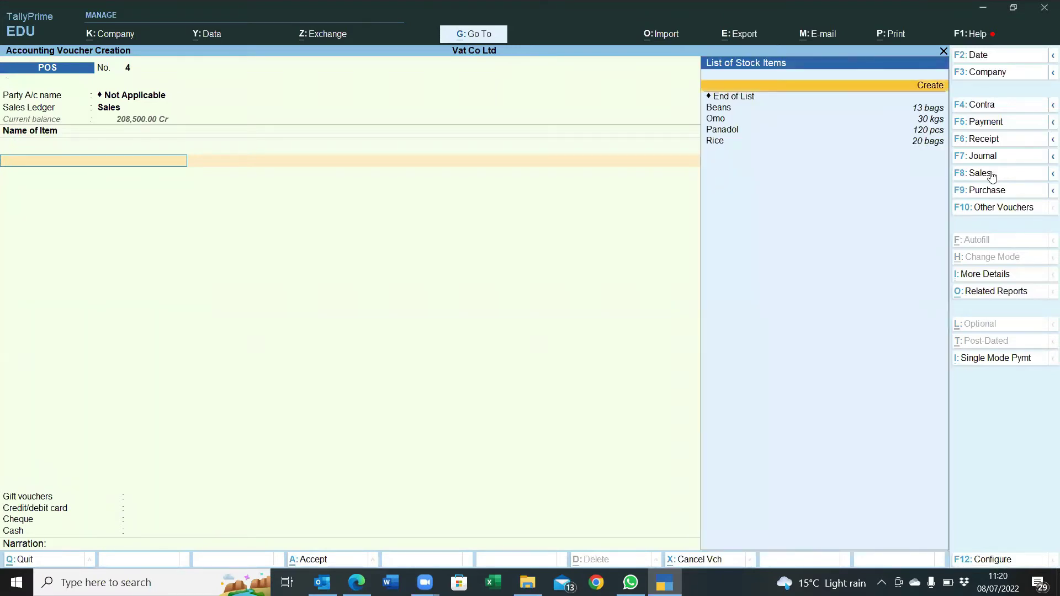
{"action": "key", "text": "Down"}
{"action": "key", "text": "Return"}
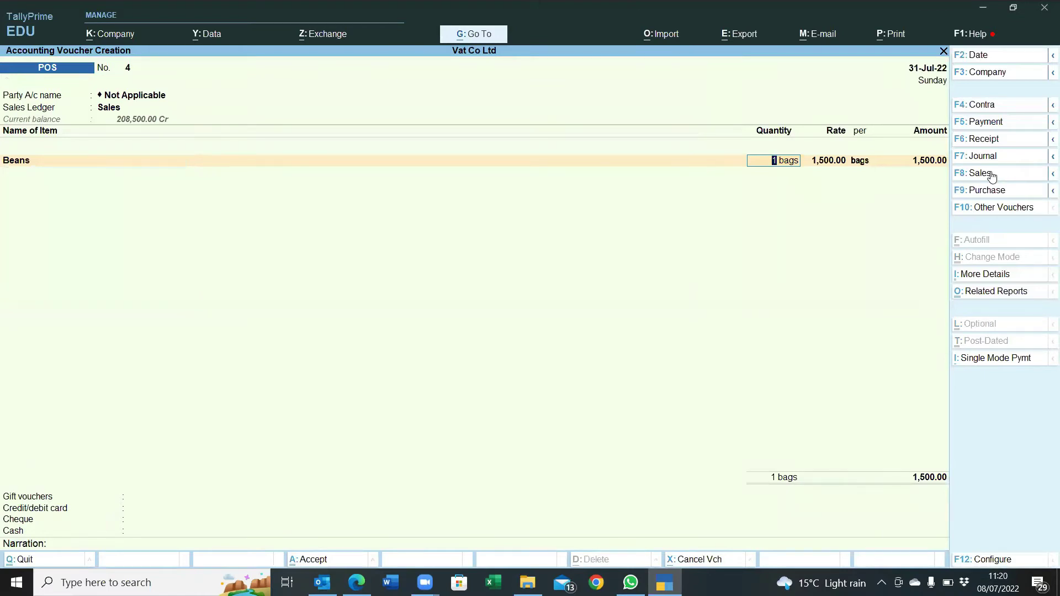
{"action": "type", "text": "2"}
{"action": "key", "text": "Return"}
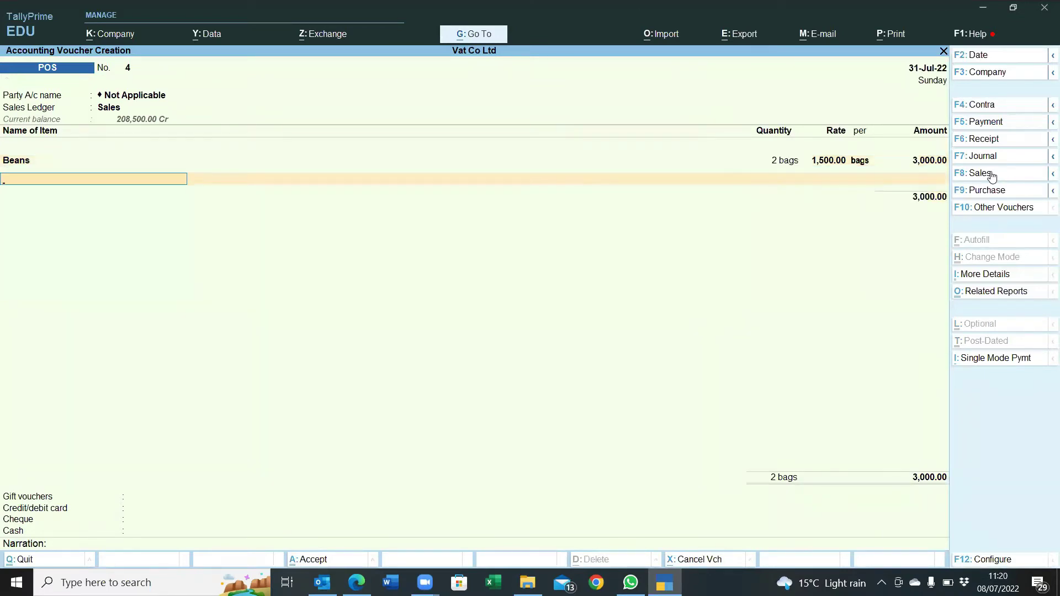
{"action": "key", "text": "Return"}
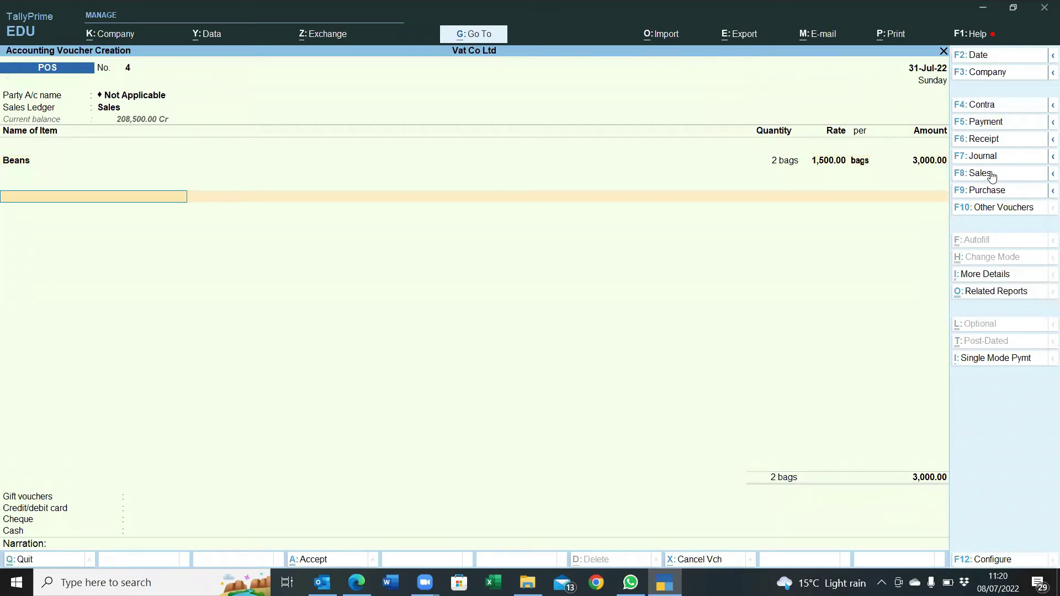
{"action": "type", "text": "V"}
{"action": "key", "text": "Down"}
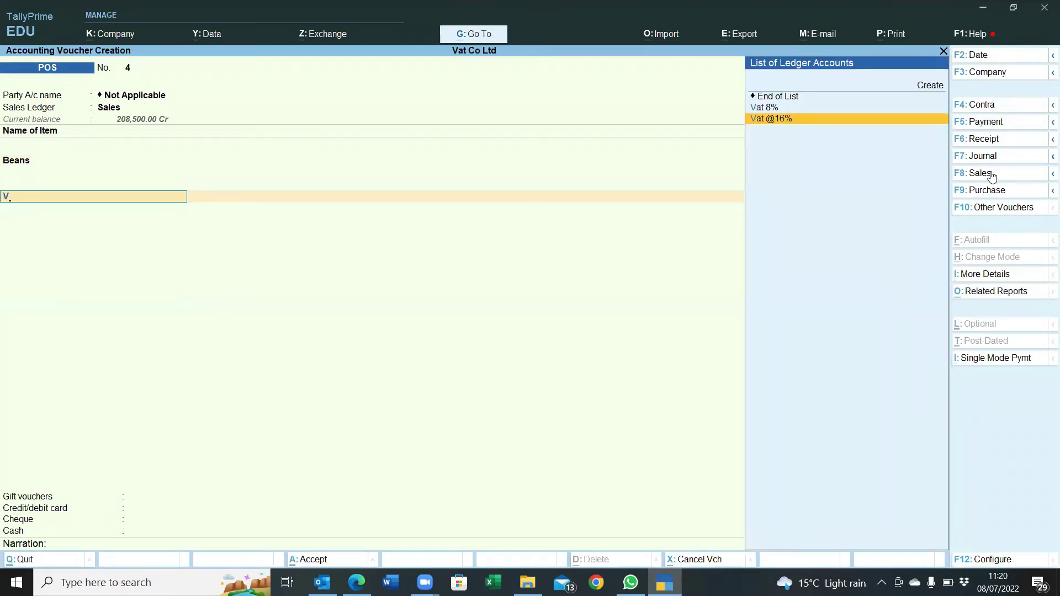
{"action": "key", "text": "Return"}
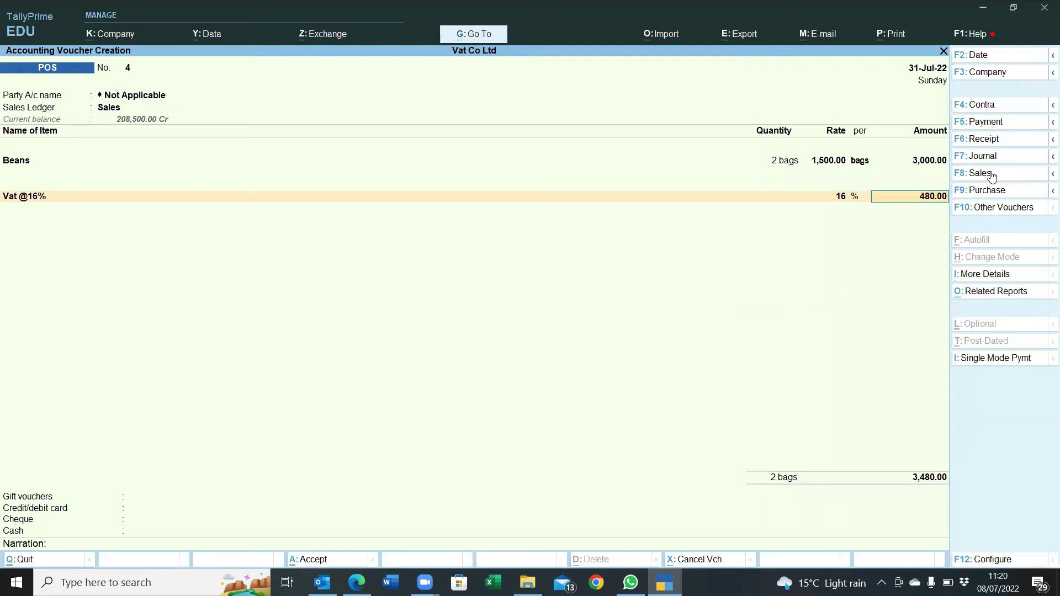
{"action": "key", "text": "Return"}
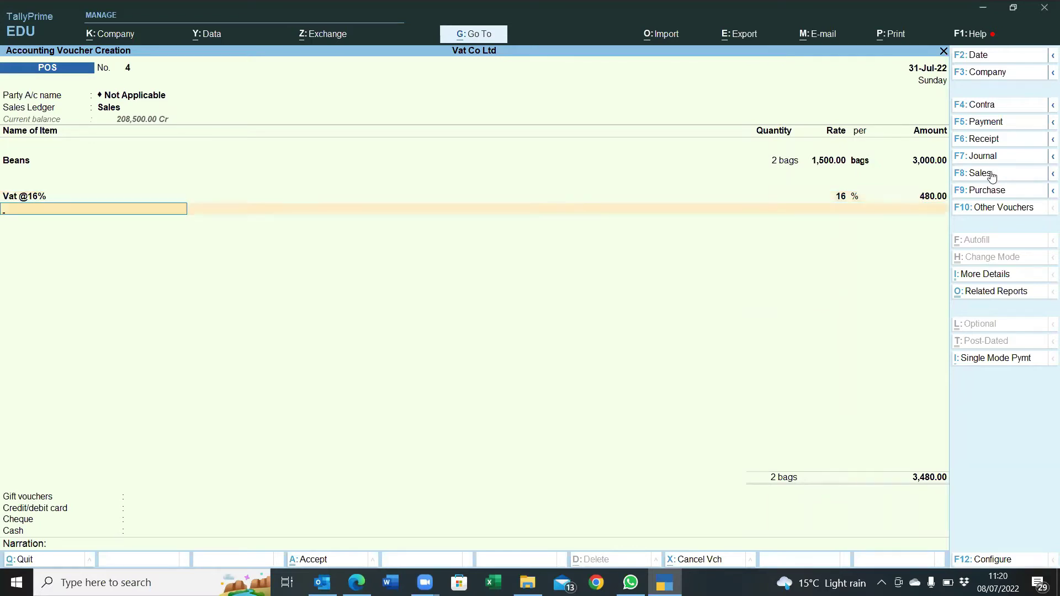
{"action": "key", "text": "Return"}
- Set gift vouchers, credit/debit card and cheque to Not Applicable, and record the payment to the Cash ledger with 3,480 tendered
{"action": "key", "text": "Return"}
{"action": "key", "text": "Return"}
{"action": "key", "text": "Return"}
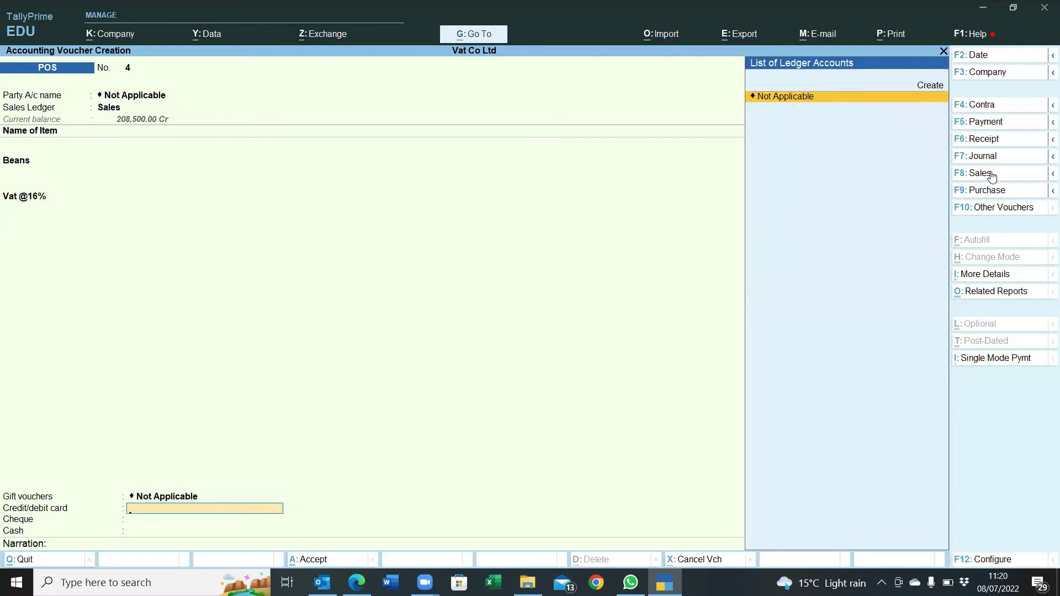
{"action": "key", "text": "Down"}
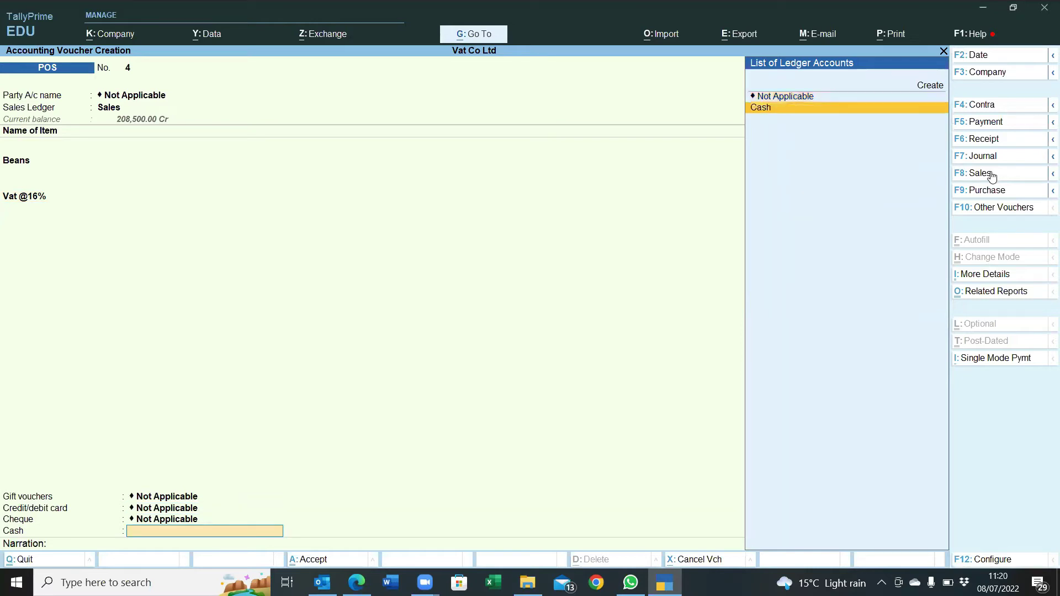
{"action": "key", "text": "Return"}
{"action": "key", "text": "Return"}
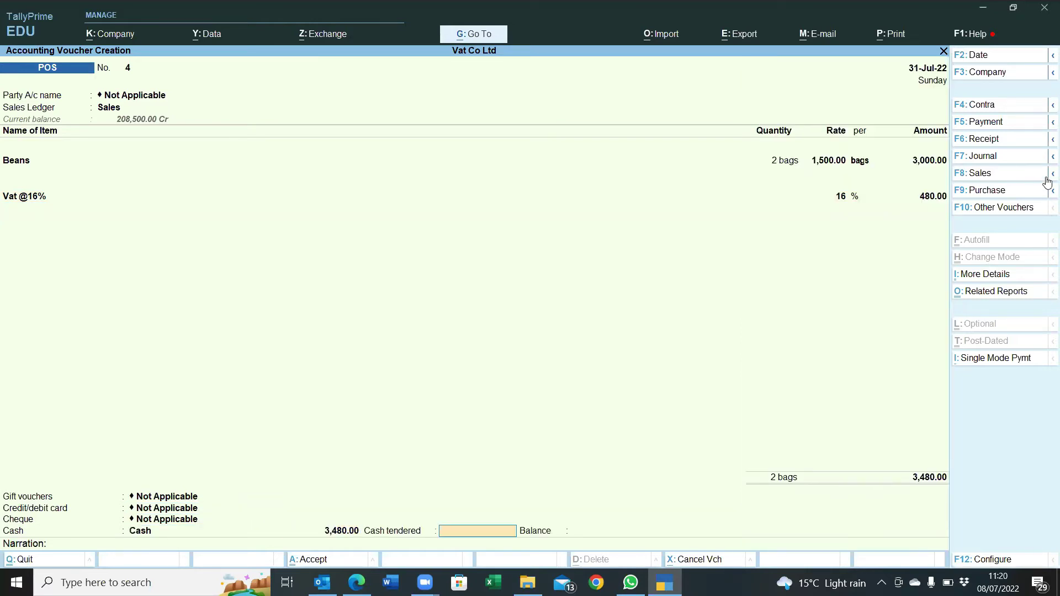
{"action": "type", "text": "3,480"}
{"action": "key", "text": "Return"}
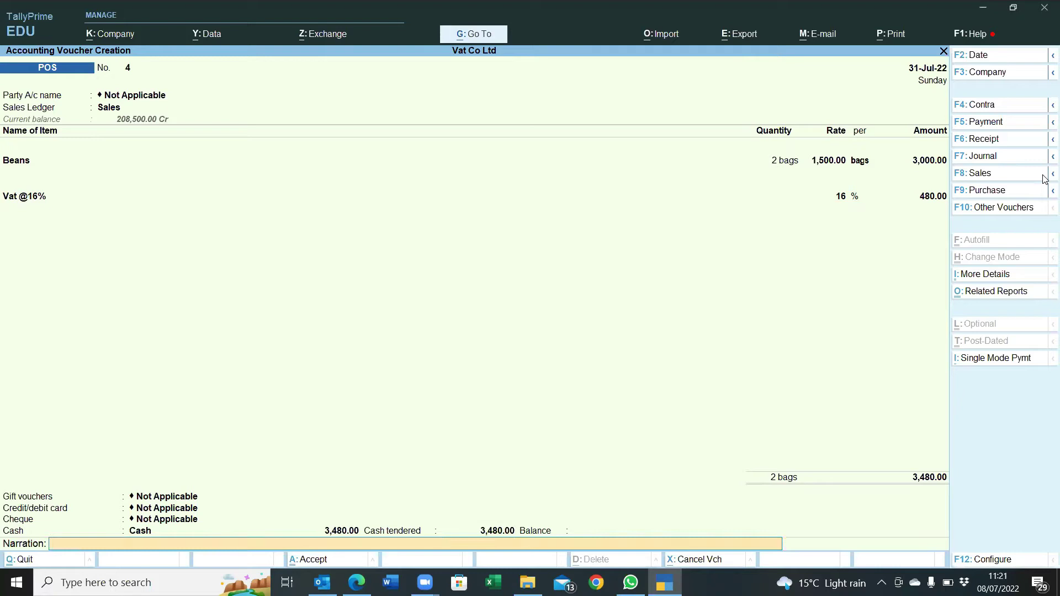
- Save the POS voucher without a narration, skip printing it and quit voucher entry
{"action": "key", "text": "Return"}
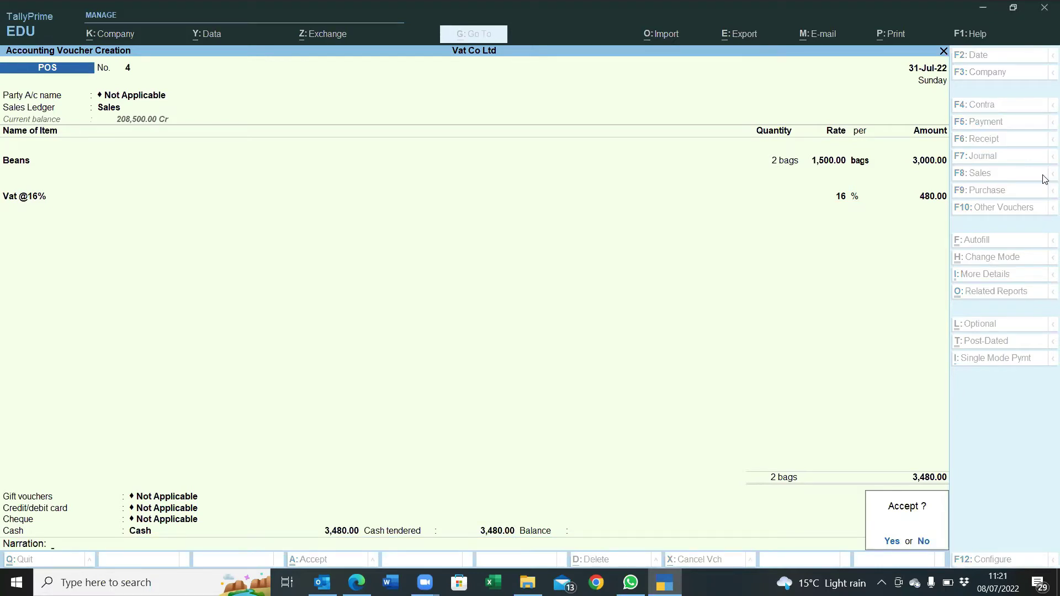
{"action": "key", "text": "Return"}
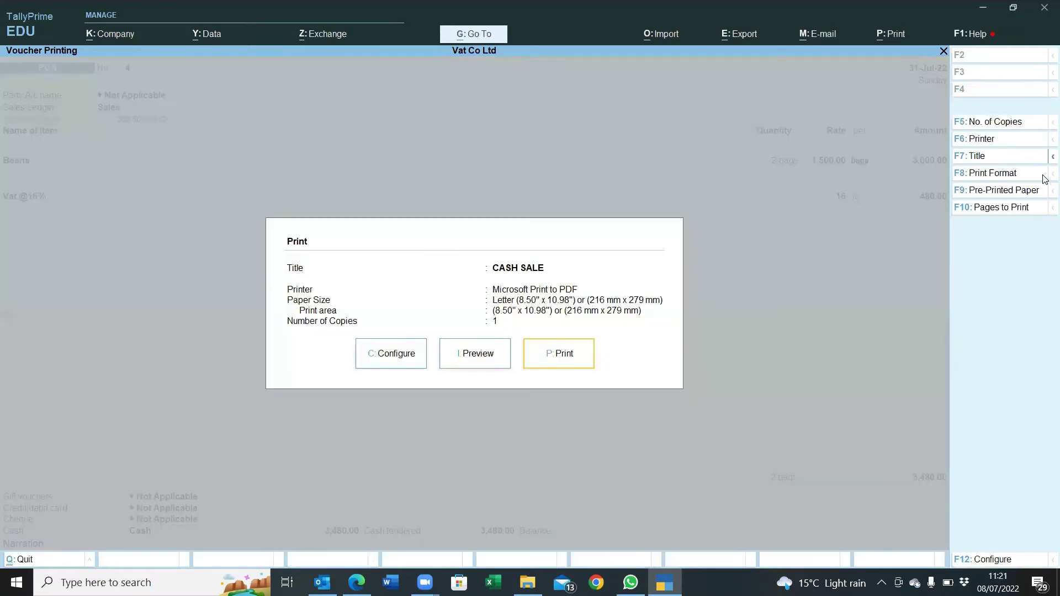
{"action": "key", "text": "Escape"}
{"action": "key", "text": "Escape"}
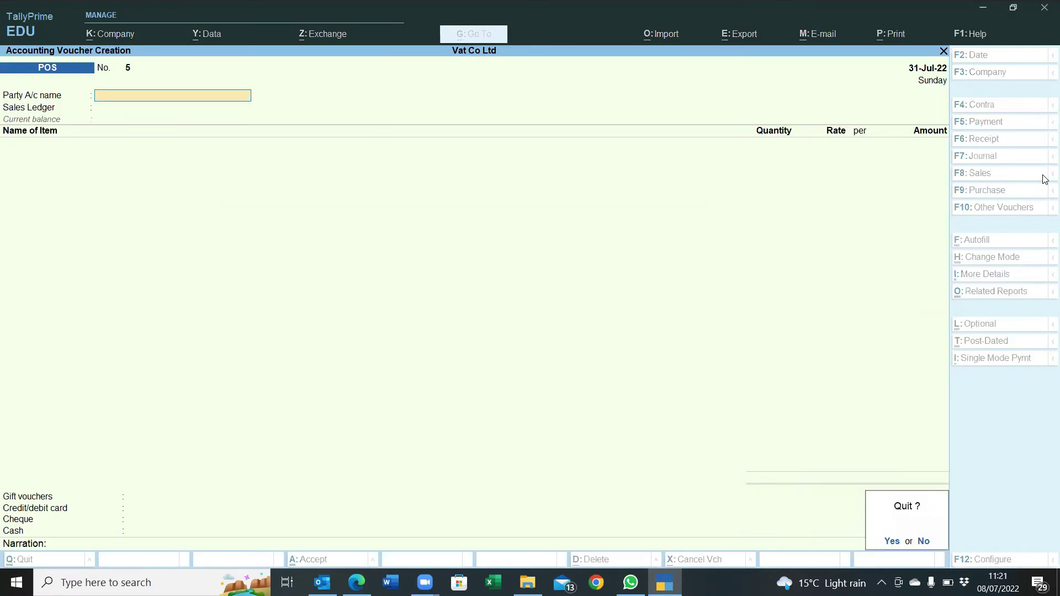
{"action": "key", "text": "Return"}
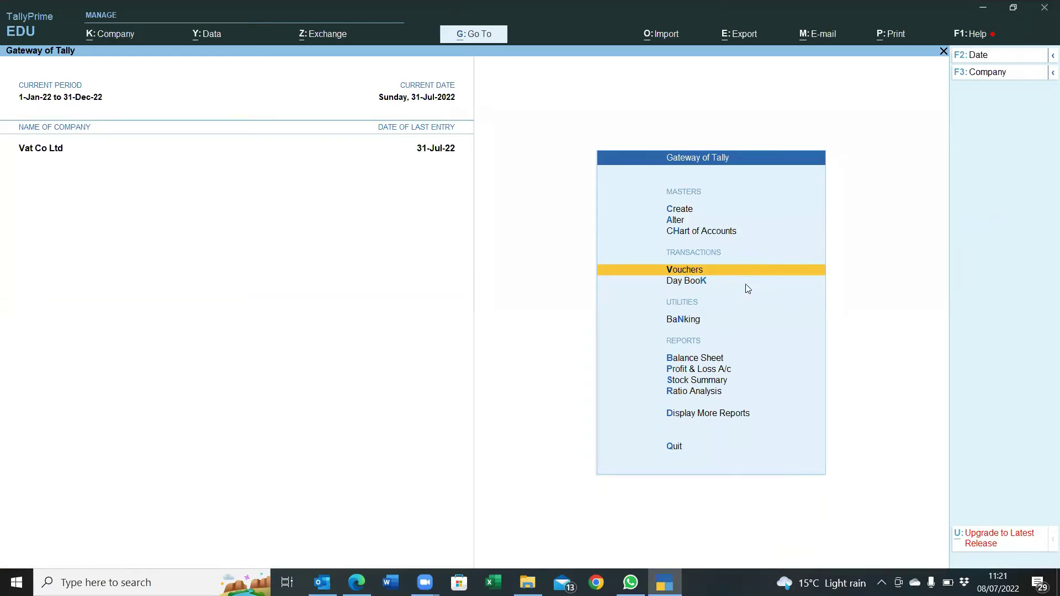
- Start a new purchase voucher and change its mode to Accounting Invoice
{"action": "key", "text": "Return"}
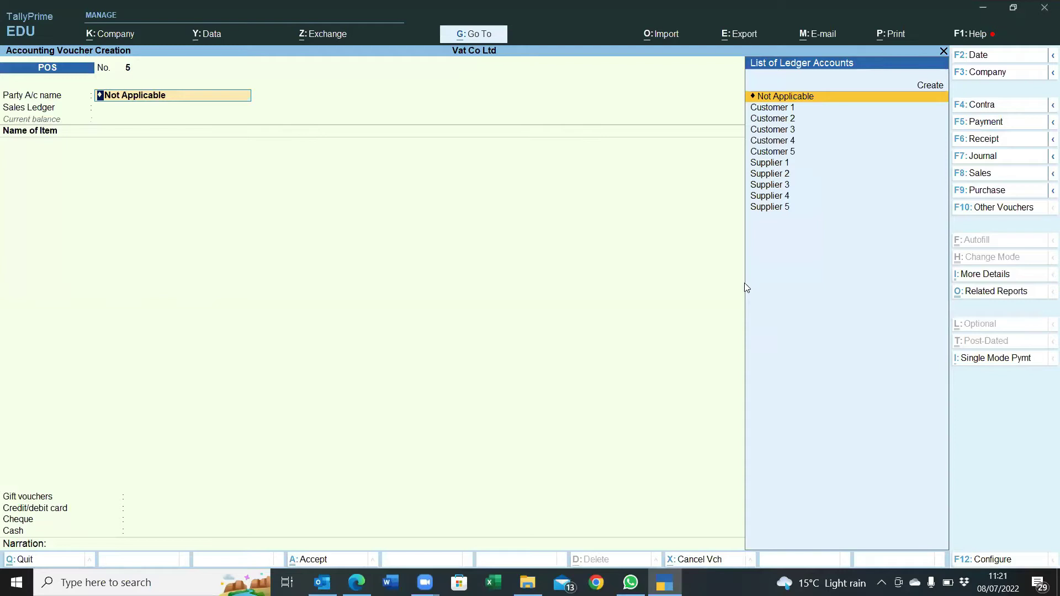
{"action": "left_click", "coordinate": [988, 190]}
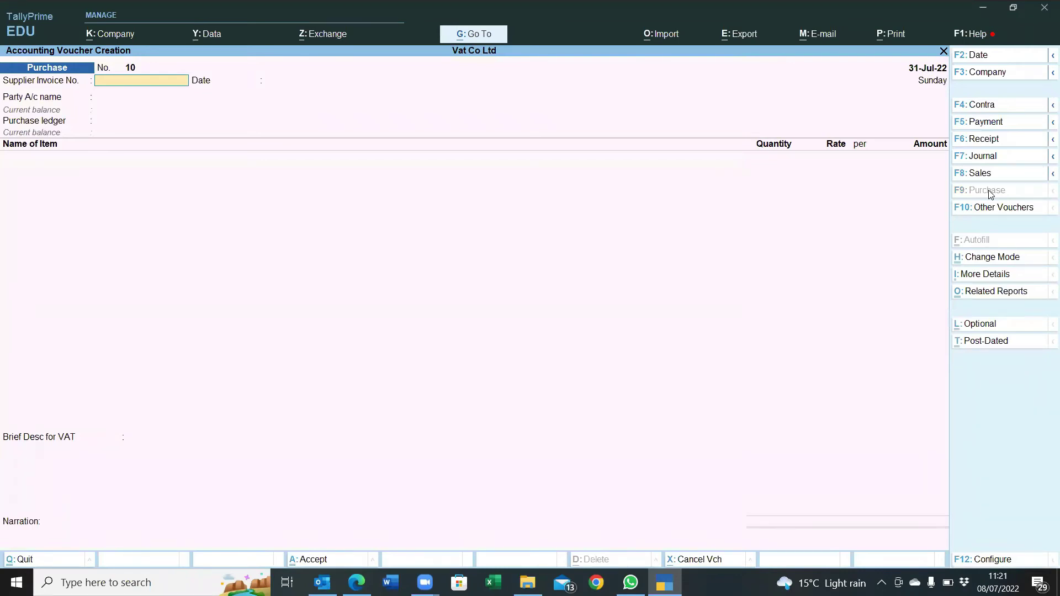
{"action": "left_click", "coordinate": [991, 257]}
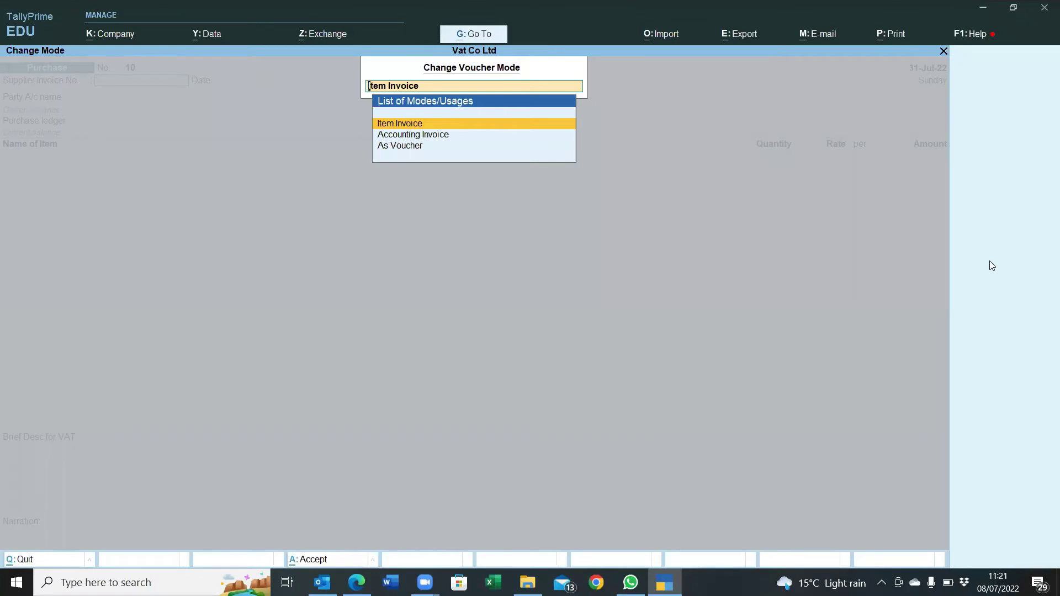
{"action": "key", "text": "Down"}
{"action": "key", "text": "Return"}
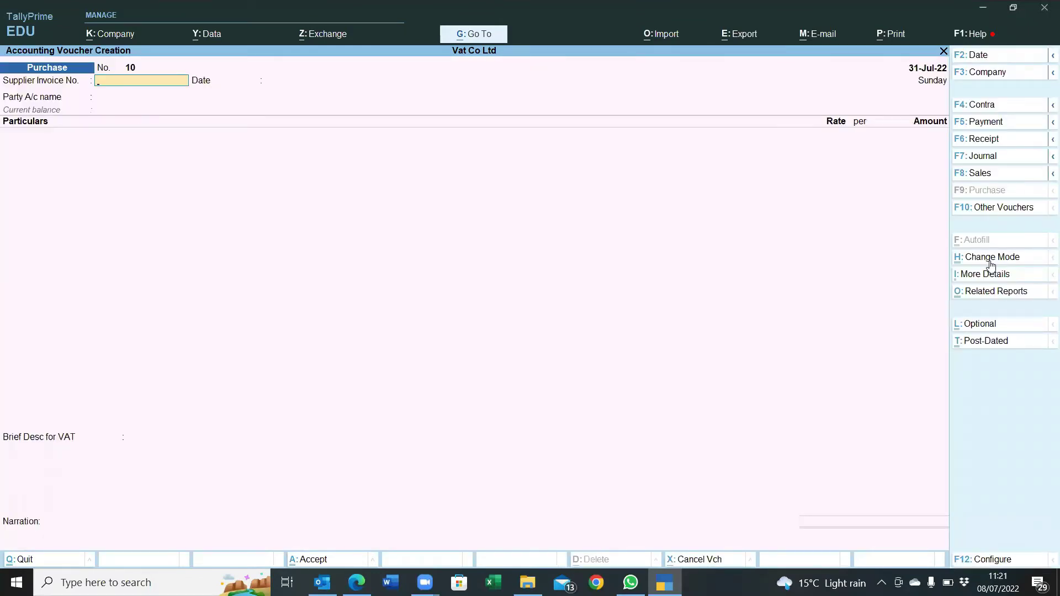
- Enter supplier invoice number 010, keep the date 31-Jul-22 and choose Supplier 4 as the party account
{"action": "type", "text": "010"}
{"action": "key", "text": "Return"}
{"action": "key", "text": "Return"}
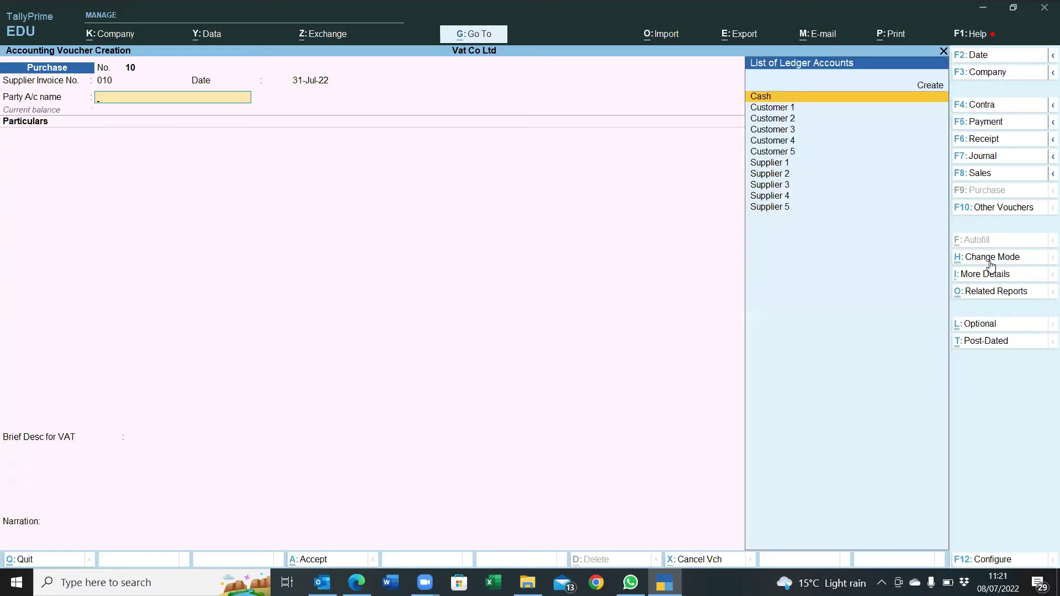
{"action": "key", "text": "Down"}
{"action": "key", "text": "Down"}
{"action": "key", "text": "Down"}
{"action": "key", "text": "Down"}
{"action": "key", "text": "Down"}
{"action": "key", "text": "Down"}
{"action": "key", "text": "Down"}
{"action": "key", "text": "Down"}
{"action": "key", "text": "Down"}
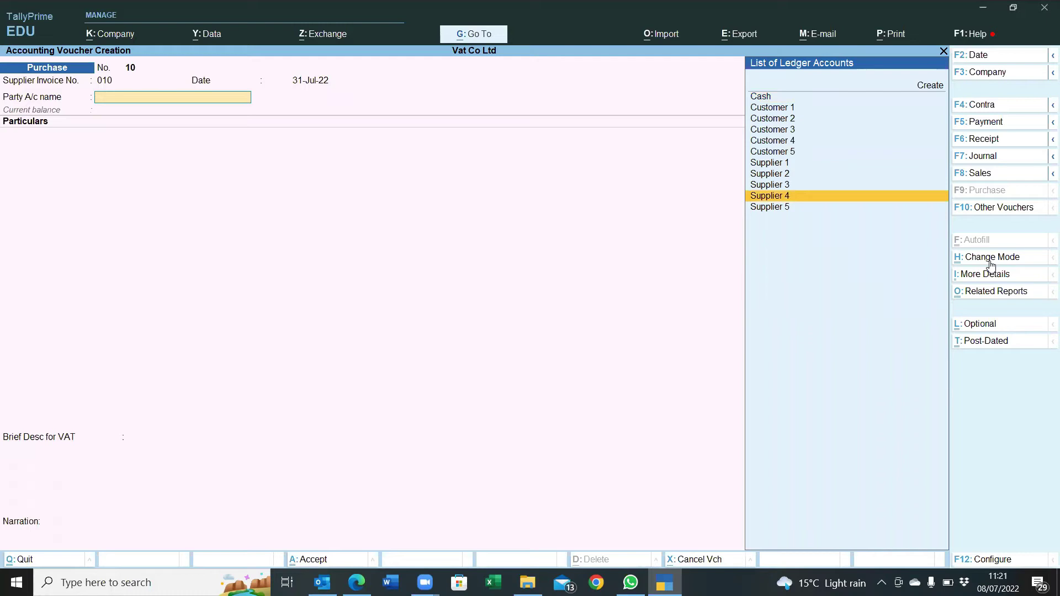
{"action": "key", "text": "Return"}
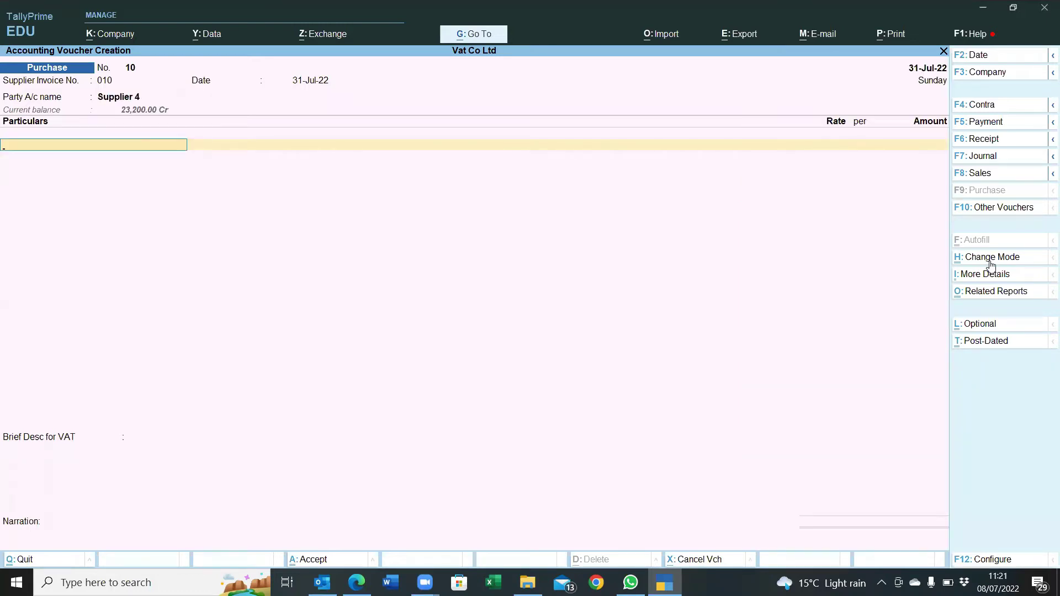
- Add the Fuel ledger to the purchase voucher with an amount of 1,200
{"action": "type", "text": "Fu"}
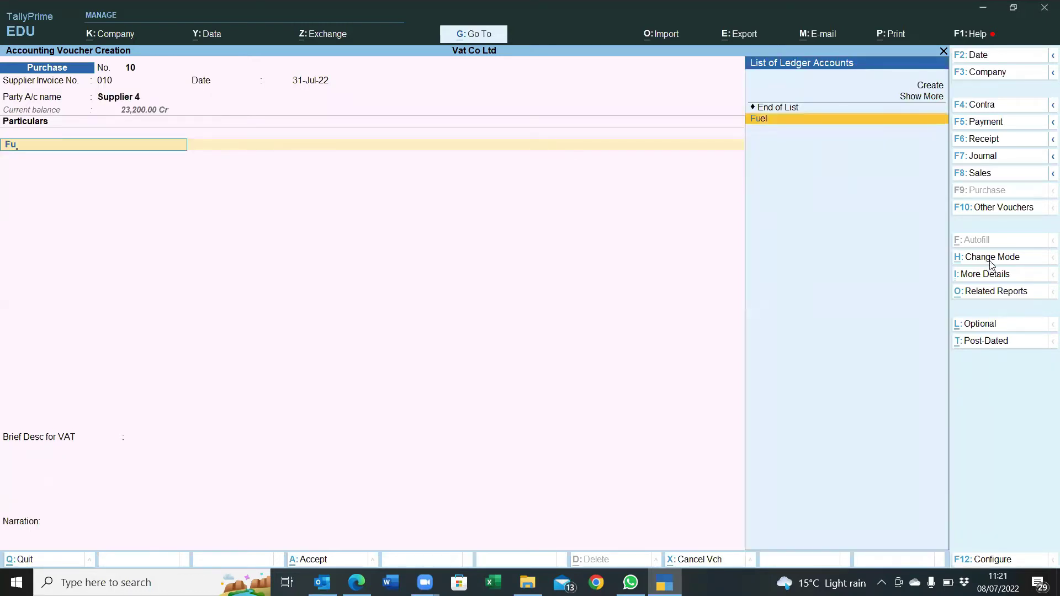
{"action": "key", "text": "Return"}
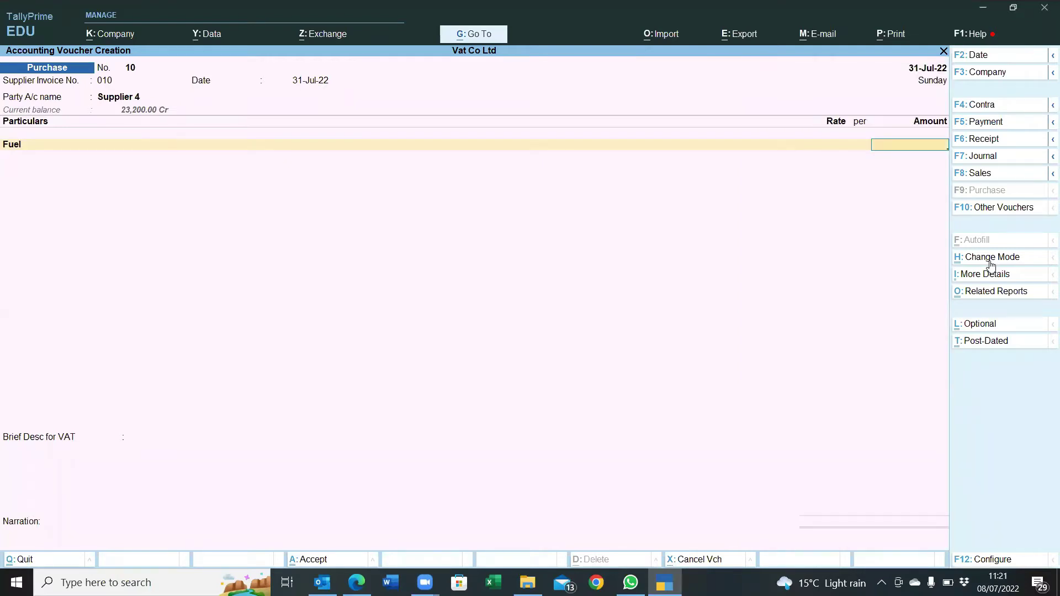
{"action": "type", "text": "1,200"}
{"action": "key", "text": "Return"}
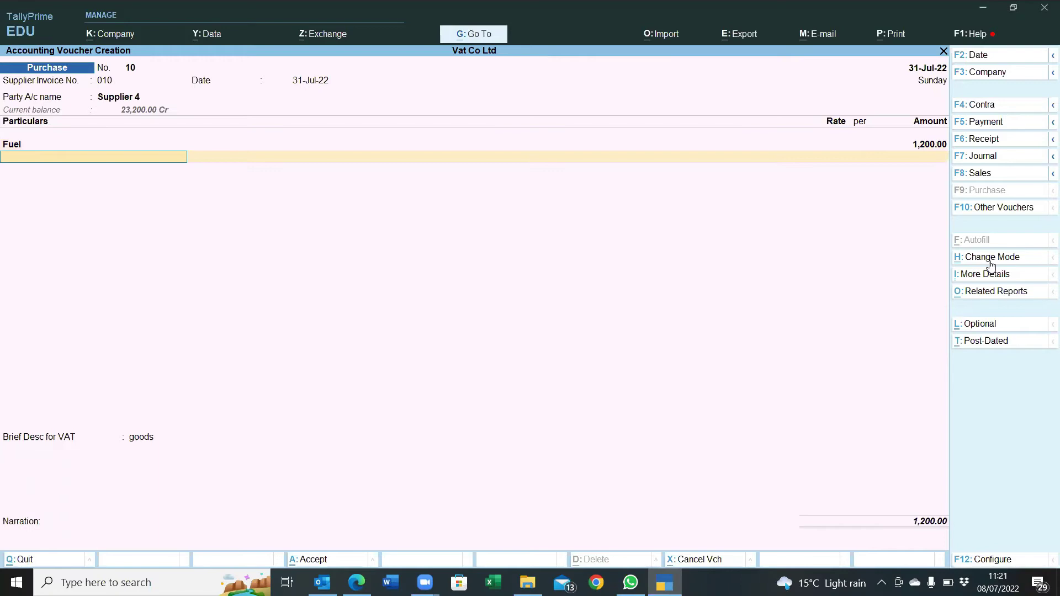
- Add the Vat 8% ledger below the Fuel line with its calculated amount and finish the ledger entries
{"action": "type", "text": "V"}
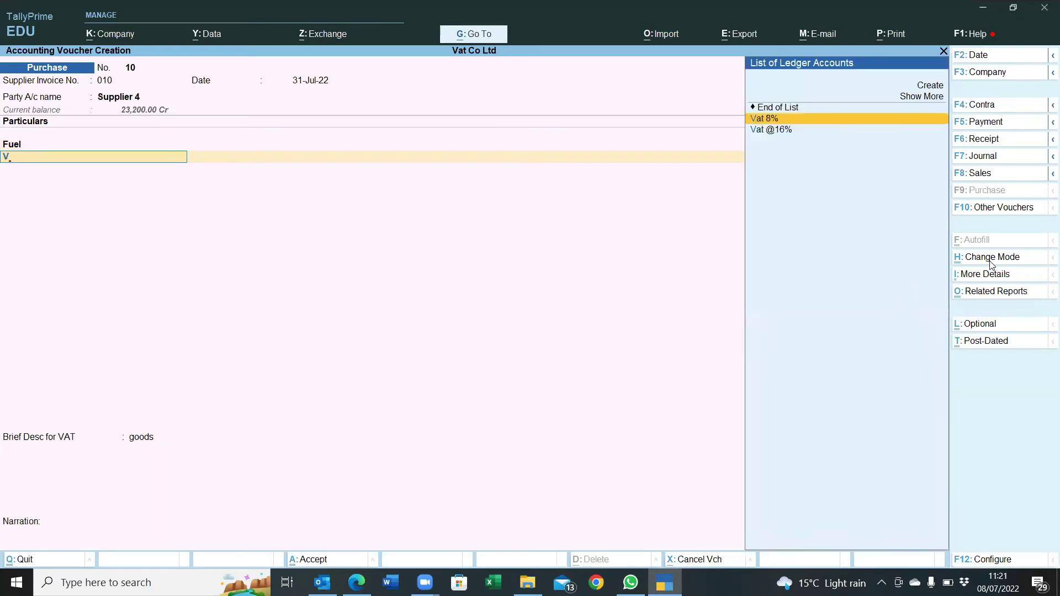
{"action": "key", "text": "Return"}
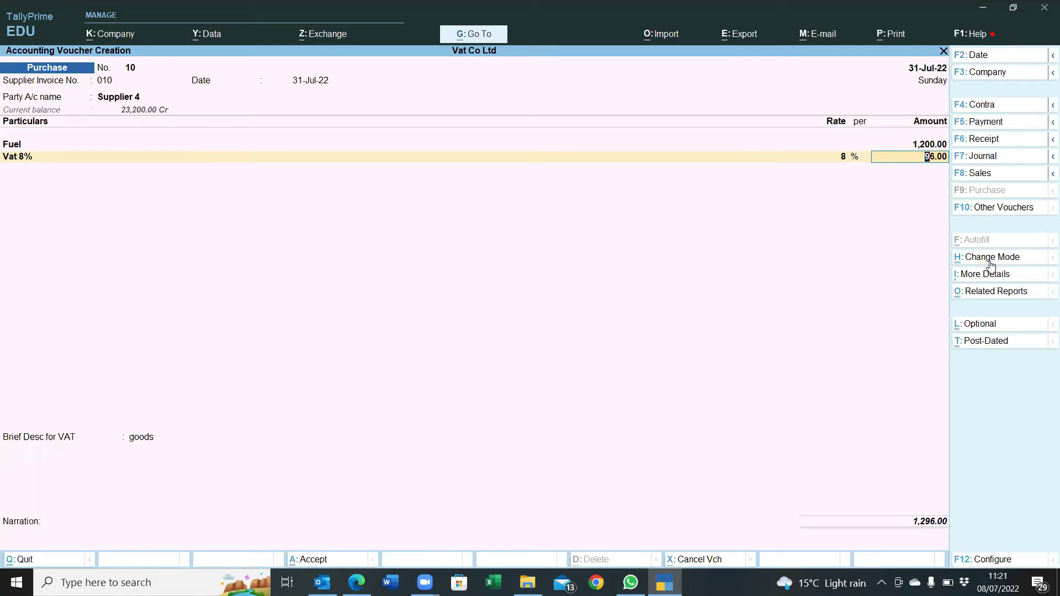
{"action": "key", "text": "Return"}
{"action": "key", "text": "Return"}
{"action": "key", "text": "Return"}
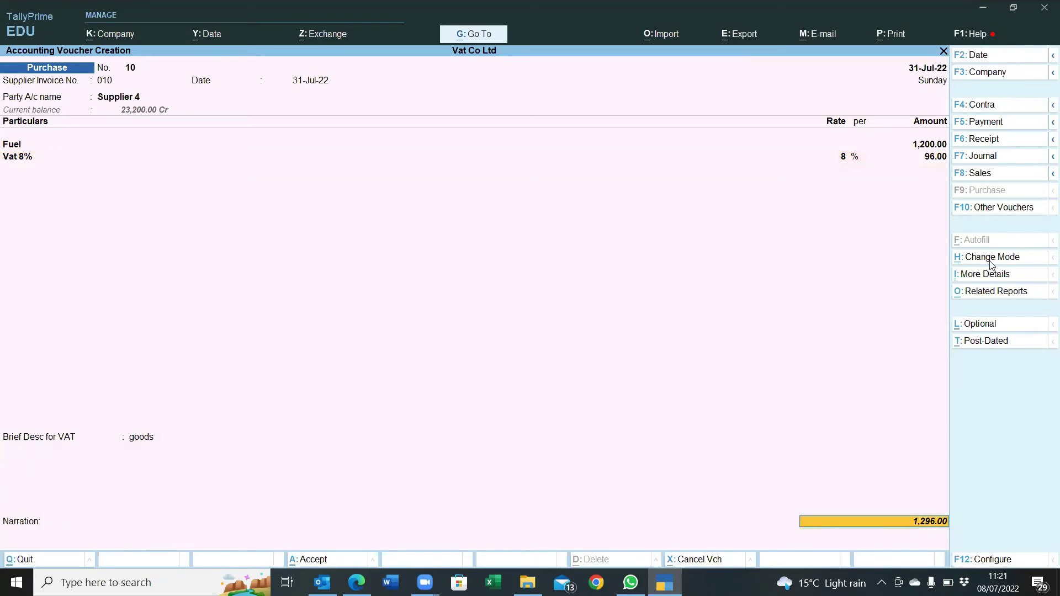
- Keep the VAT description goods, leave the narration blank and save the purchase voucher
{"action": "key", "text": "Return"}
{"action": "key", "text": "Return"}
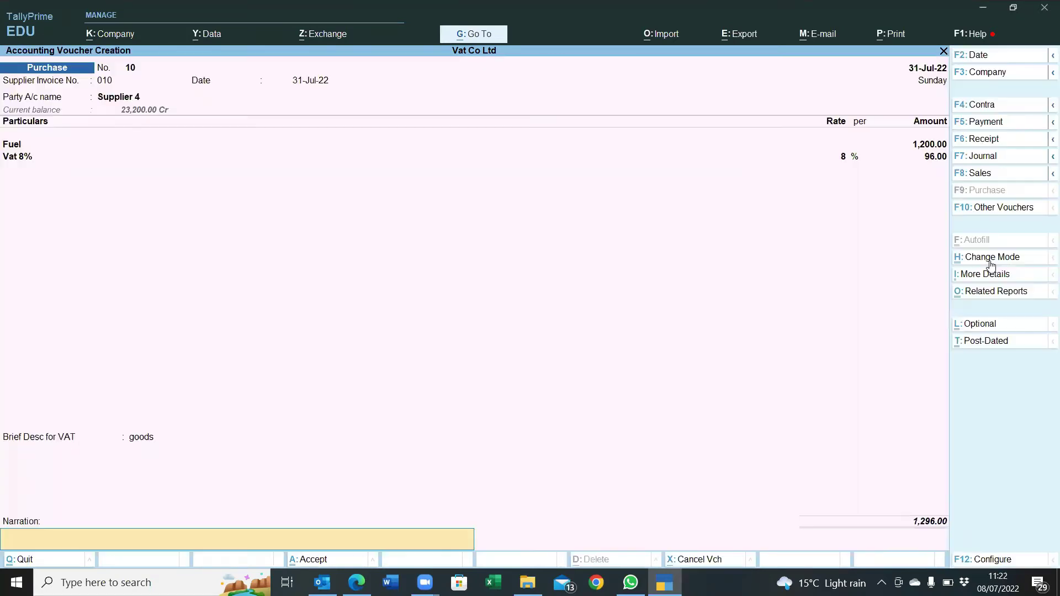
{"action": "key", "text": "Return"}
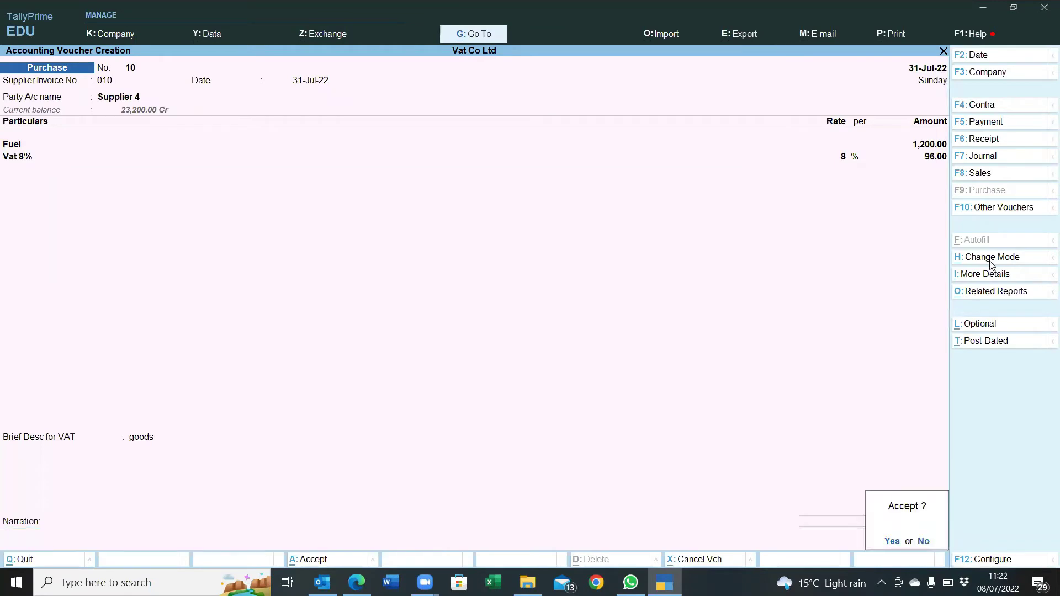
{"action": "key", "text": "Return"}
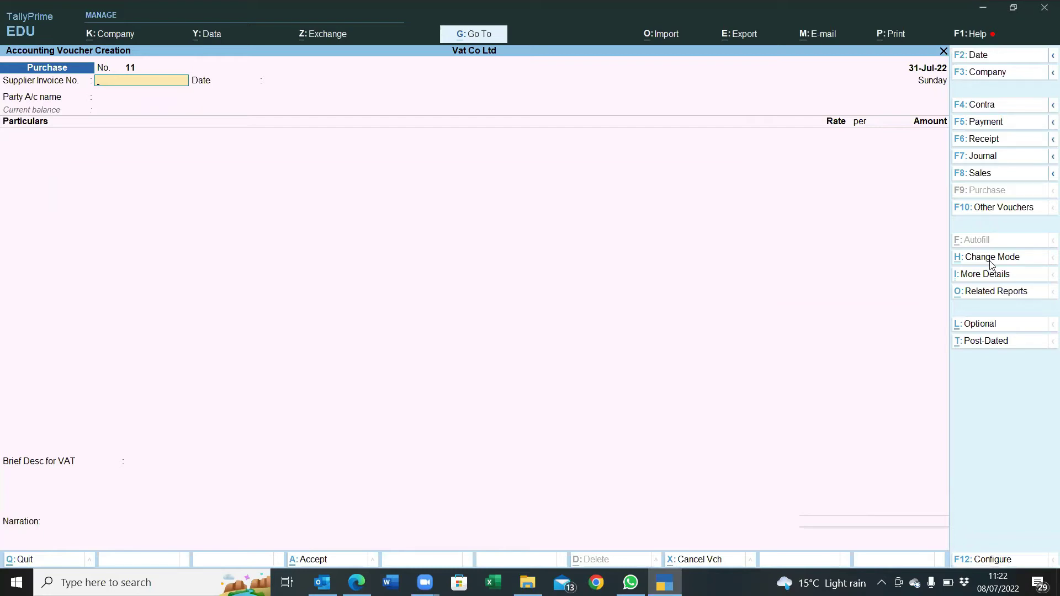
- Quit voucher entry and the program, and continue in Educational Mode after restarting it
{"action": "key", "text": "Escape"}
{"action": "key", "text": "Escape"}
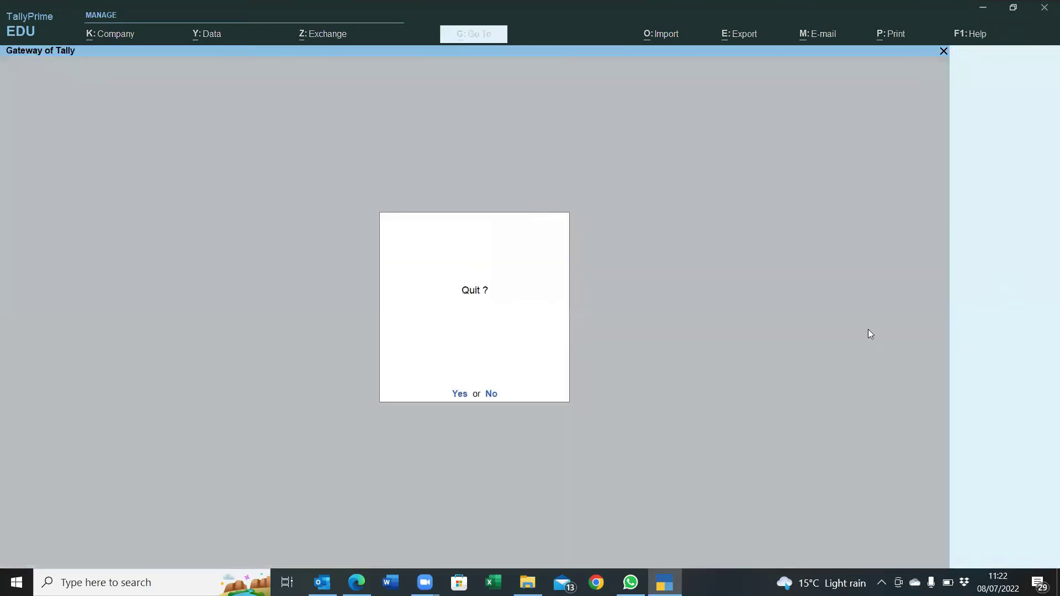
{"action": "key", "text": "y"}
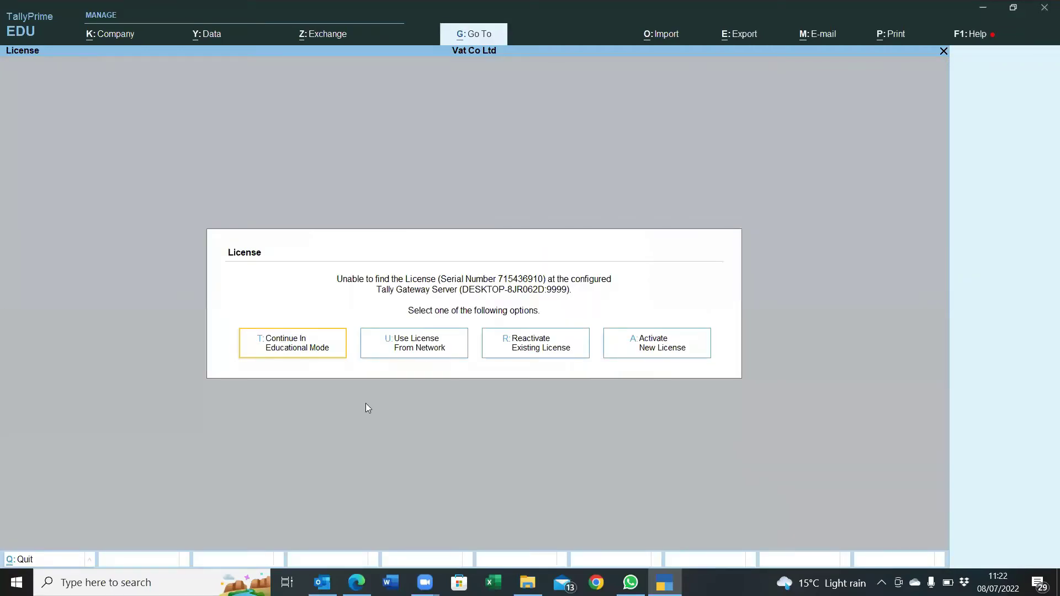
{"action": "left_click", "coordinate": [310, 342]}
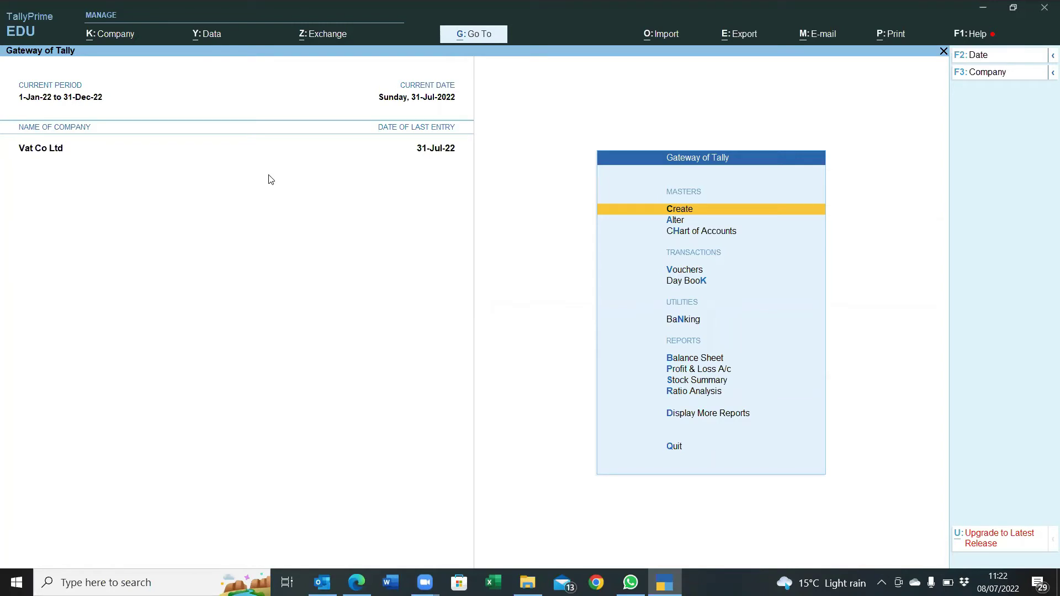
- Open the Day Book and set its period from 1-7-2022 to 31-7-2022
{"action": "key", "text": "Down"}
{"action": "key", "text": "Down"}
{"action": "key", "text": "Down"}
{"action": "key", "text": "Down"}
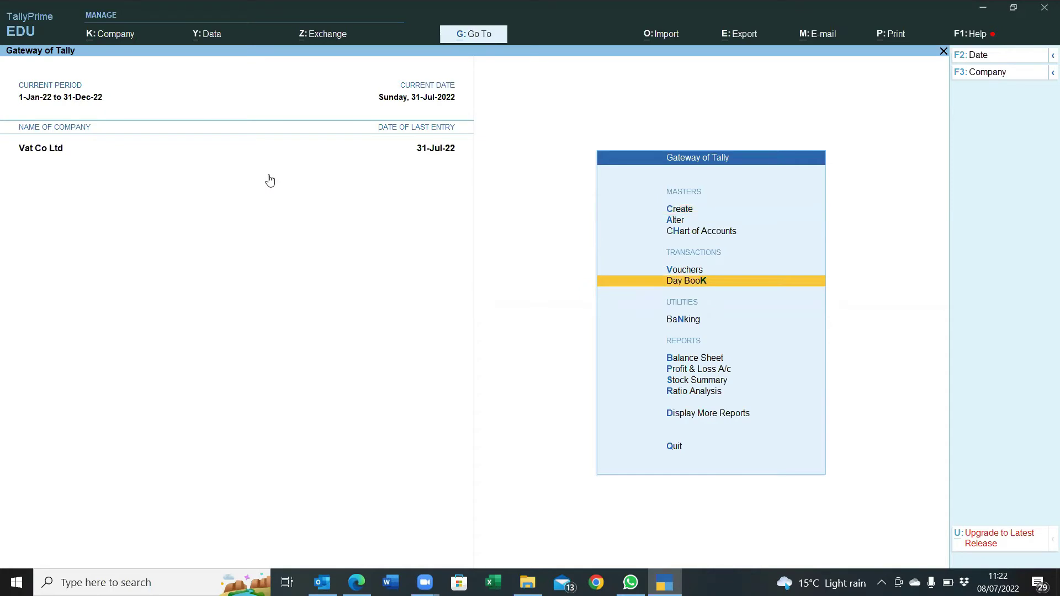
{"action": "key", "text": "Return"}
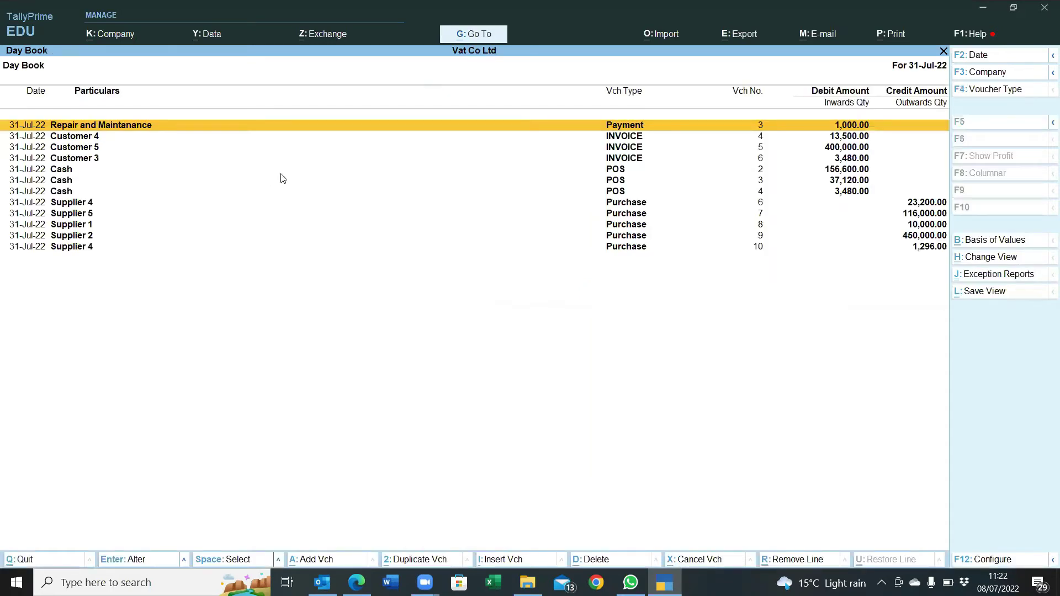
{"action": "key", "text": "F2"}
{"action": "type", "text": "ju"}
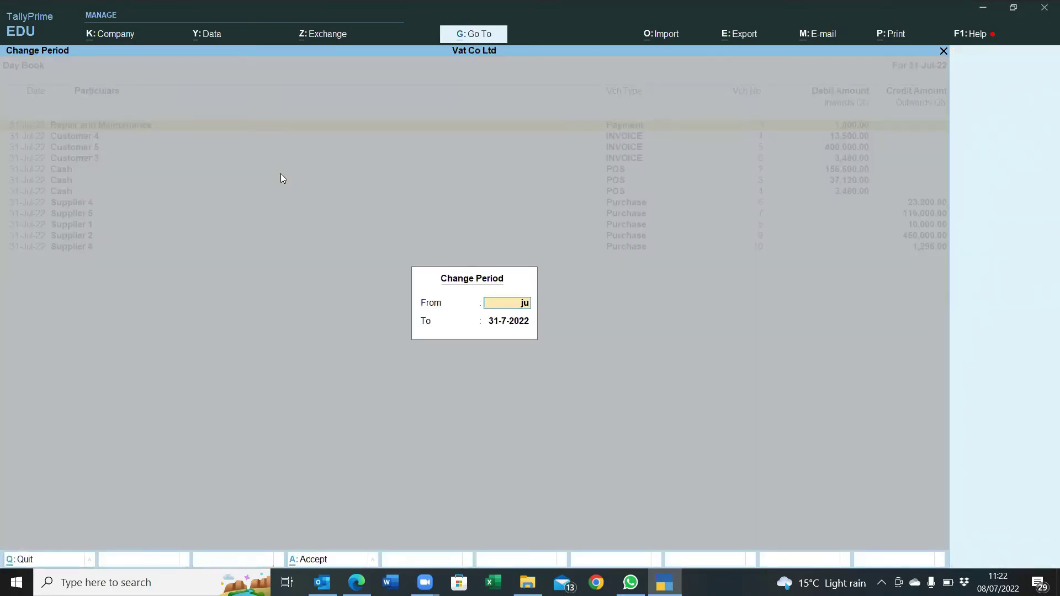
{"action": "key", "text": "Return"}
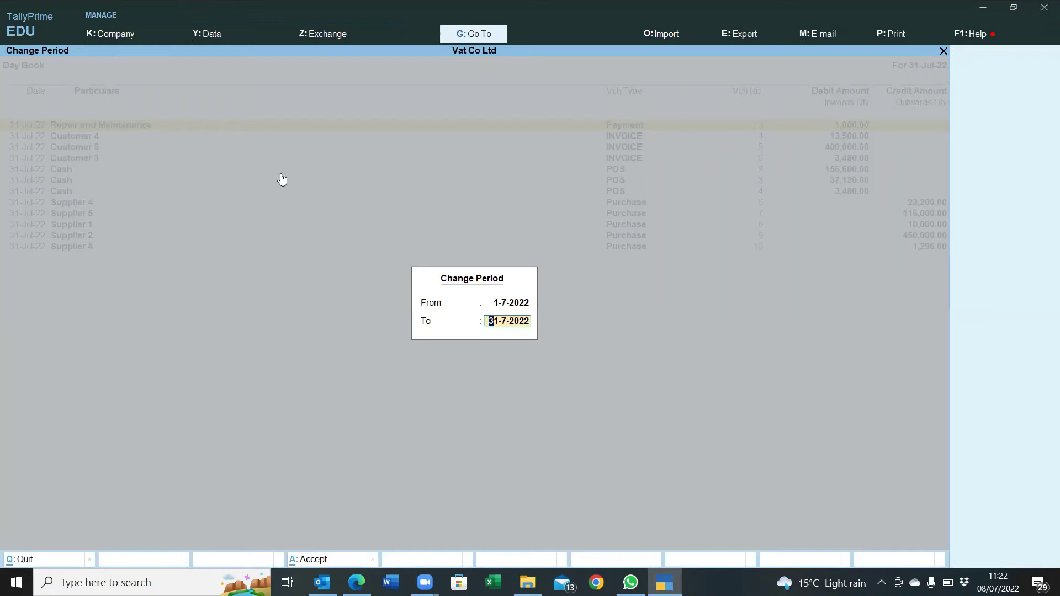
{"action": "key", "text": "Return"}
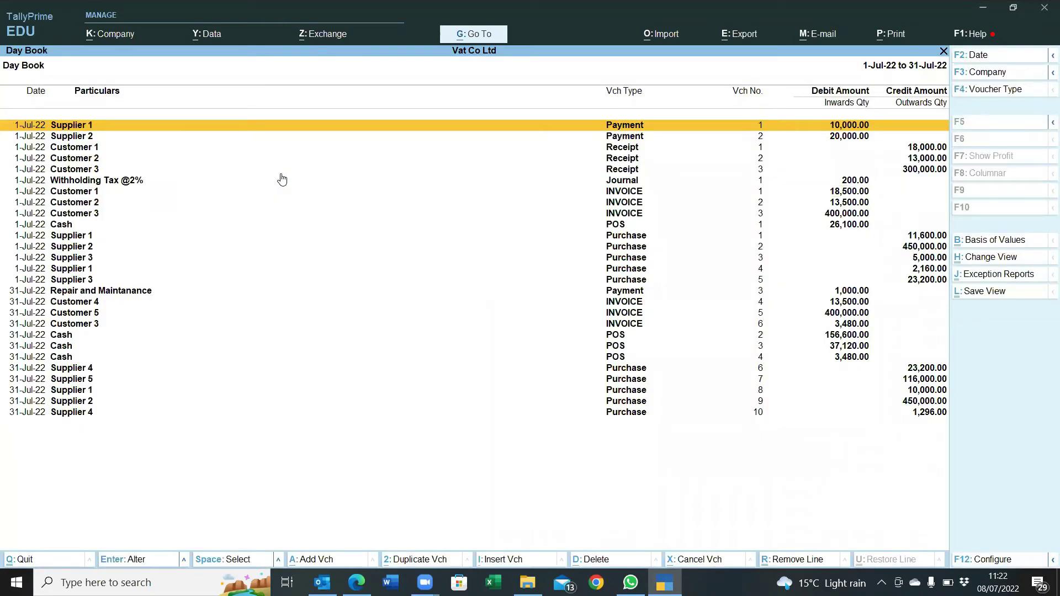
- Open the Withholding Tax @2% journal voucher and review the natures of adjustment in its stat adjustment details
{"action": "left_click", "coordinate": [622, 183]}
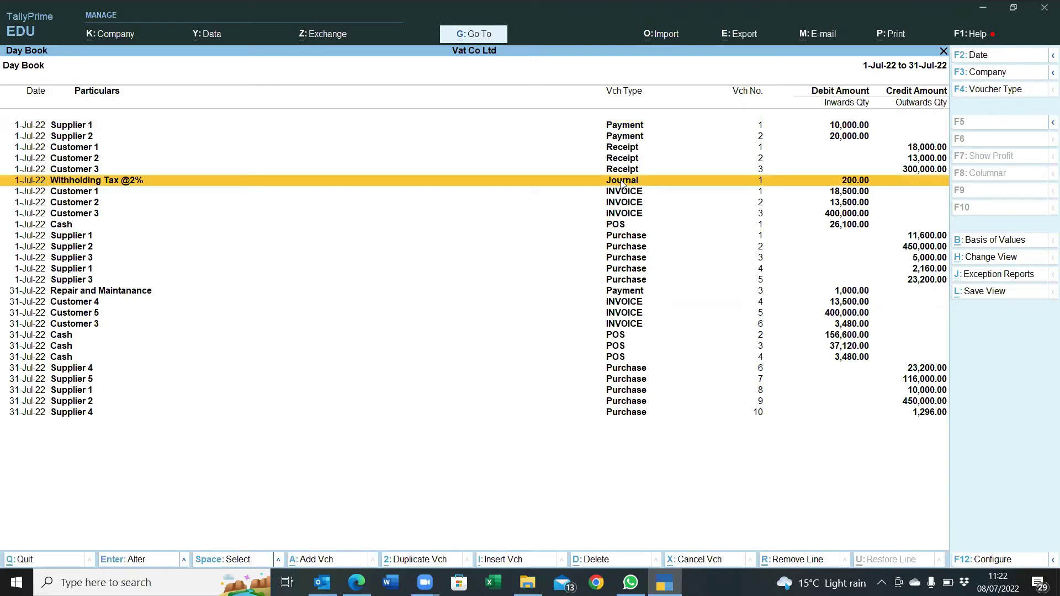
{"action": "left_click", "coordinate": [622, 185]}
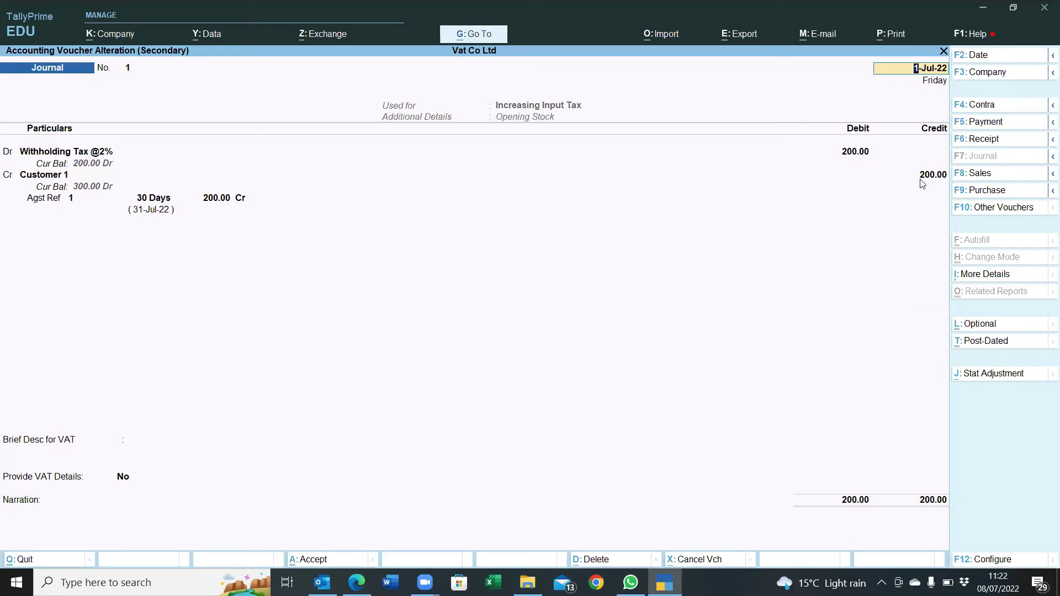
{"action": "left_click", "coordinate": [993, 374]}
{"action": "key", "text": "space"}
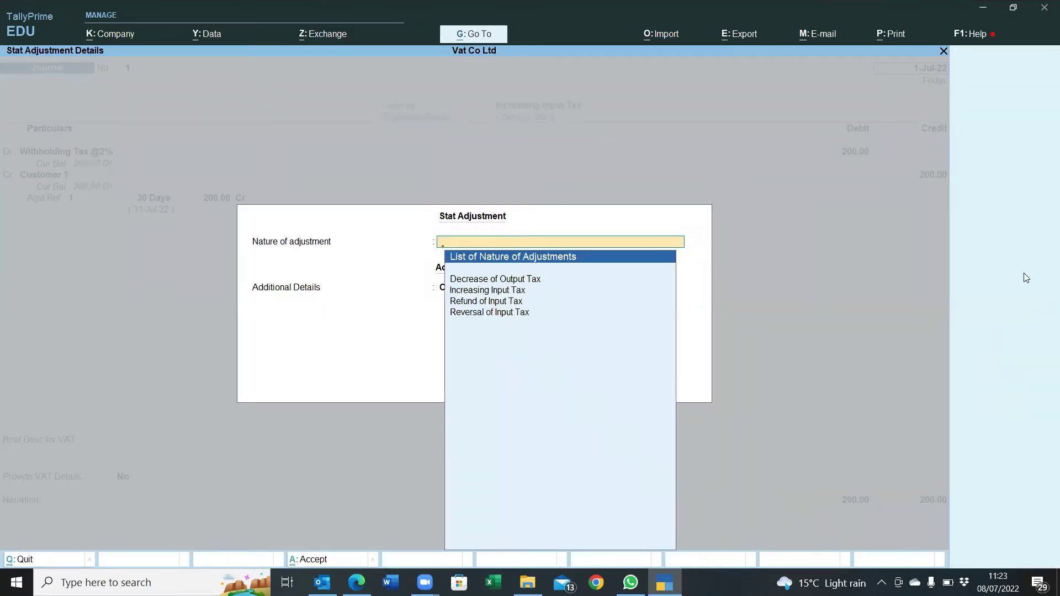
{"action": "left_click", "coordinate": [501, 291]}
{"action": "key", "text": "Escape"}
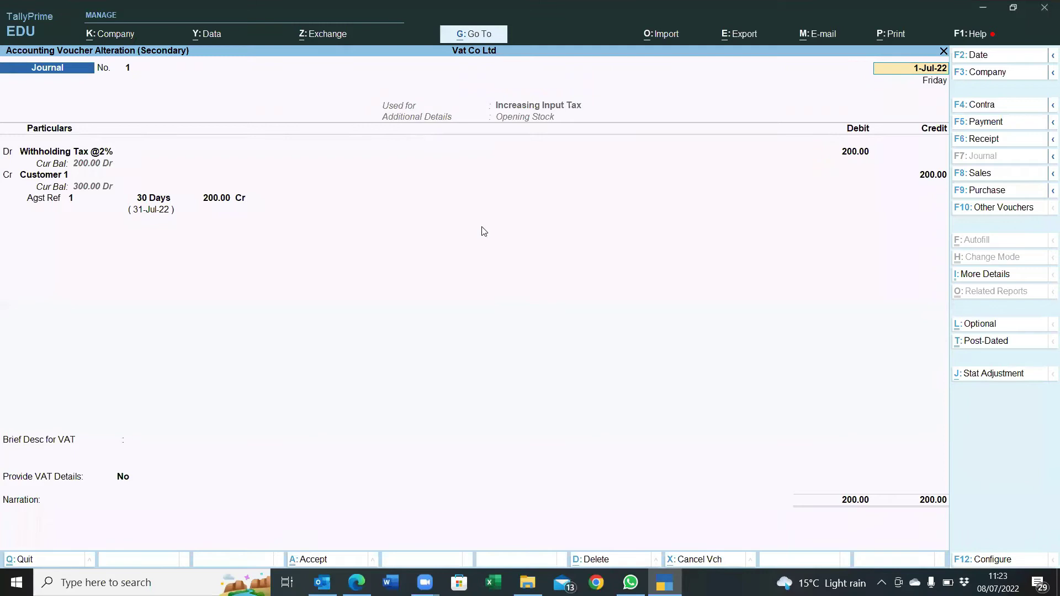
- Try setting Provide VAT Details to Yes for the journal and look at its inventory approval order number field
{"action": "left_click", "coordinate": [123, 479]}
{"action": "key", "text": "Down"}
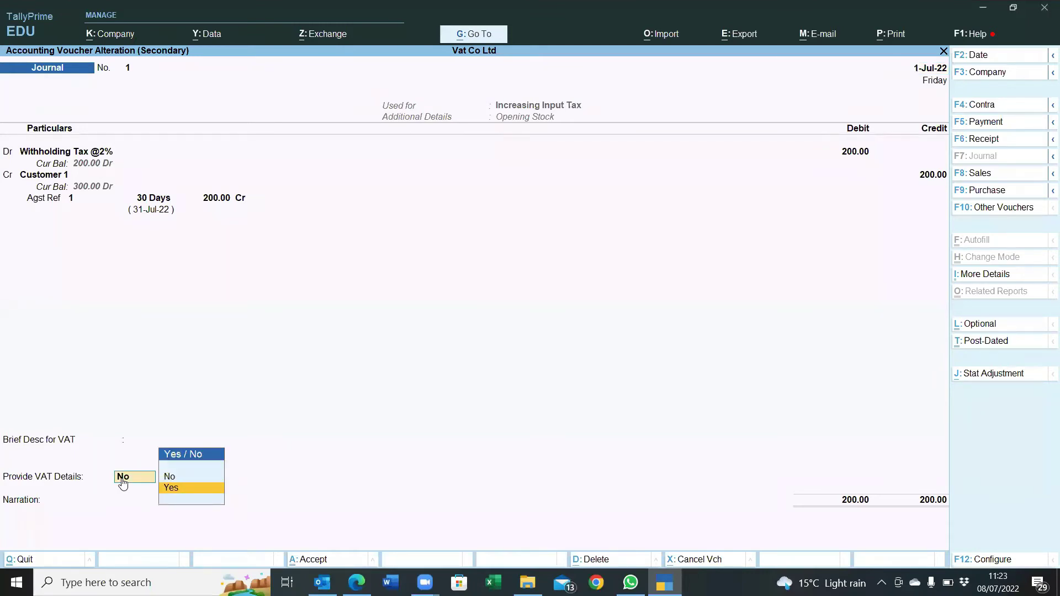
{"action": "key", "text": "Return"}
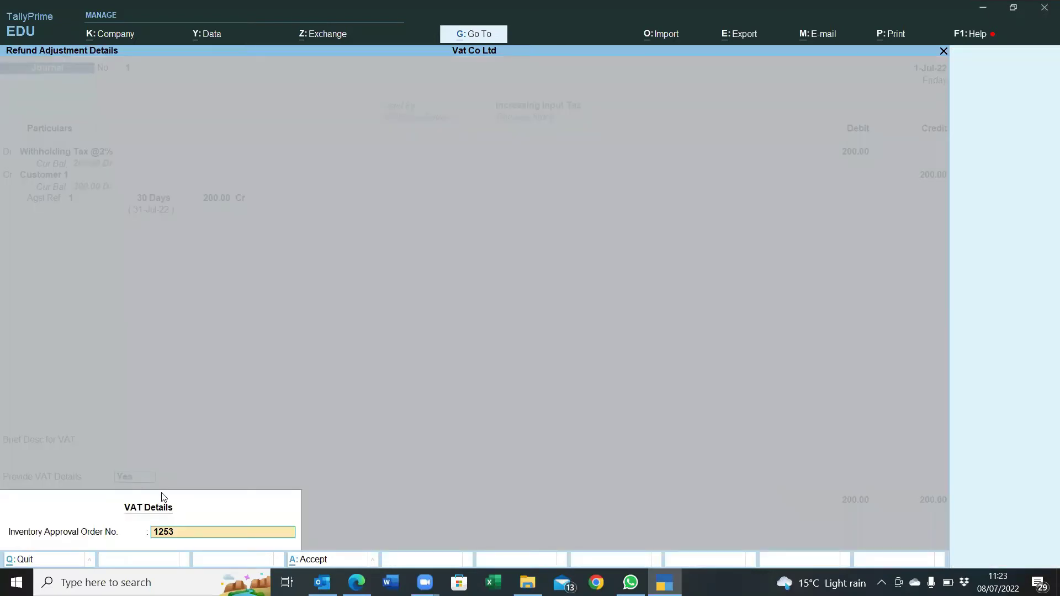
{"action": "key", "text": "Escape"}
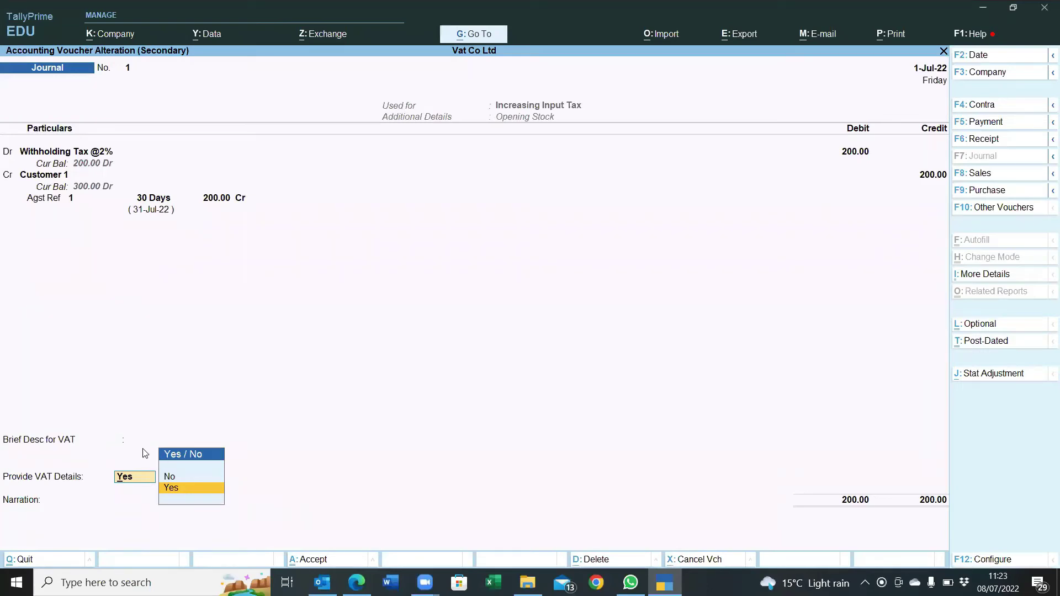
- Set Provide VAT Details to No, leave the VAT description and narration blank, and save the journal voucher
{"action": "key", "text": "BackSpace"}
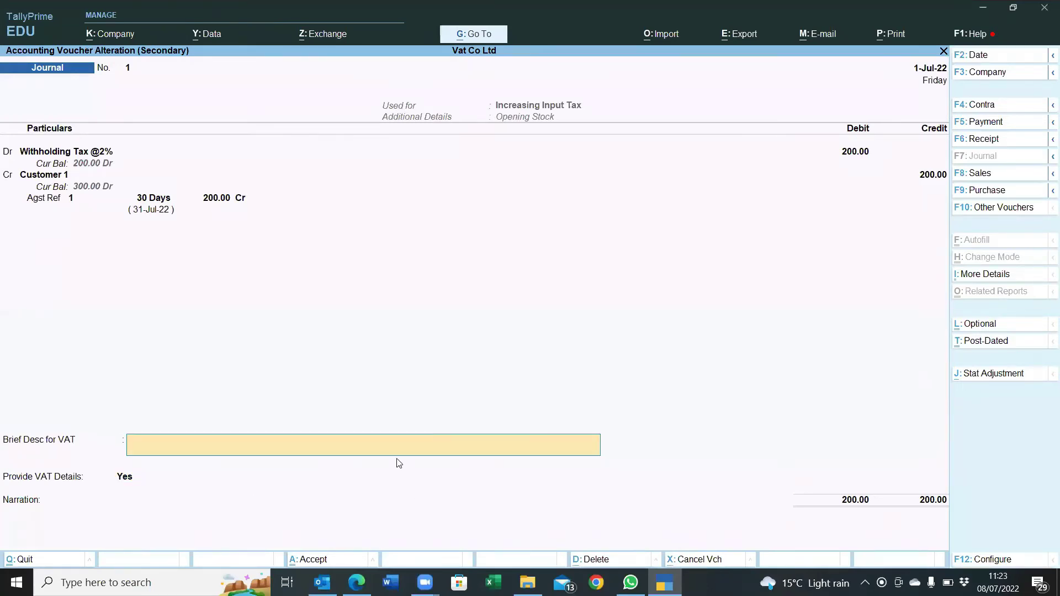
{"action": "key", "text": "Return"}
{"action": "key", "text": "Up"}
{"action": "key", "text": "Return"}
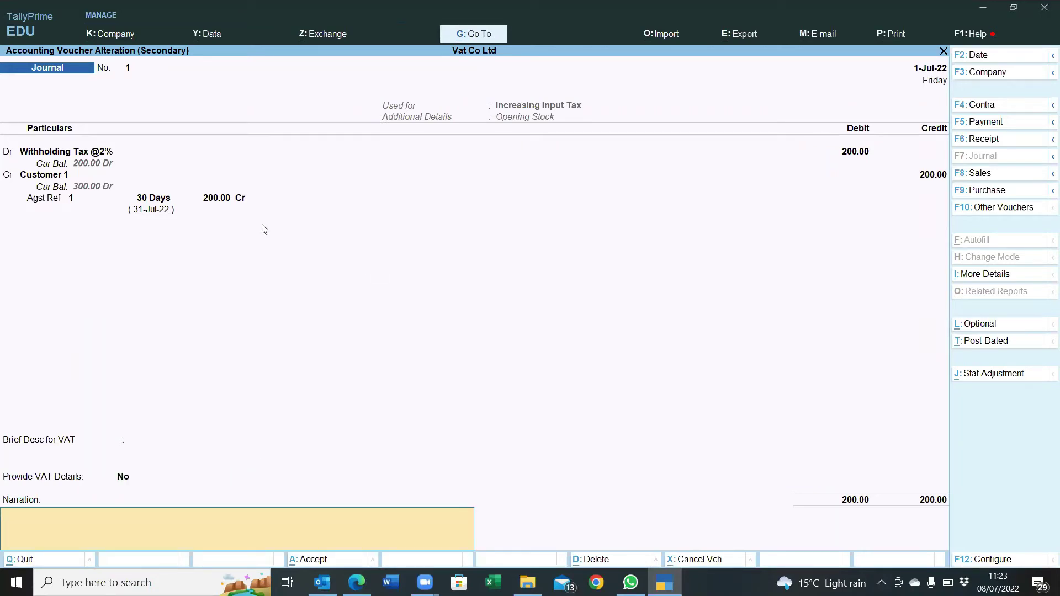
{"action": "key", "text": "ctrl"}
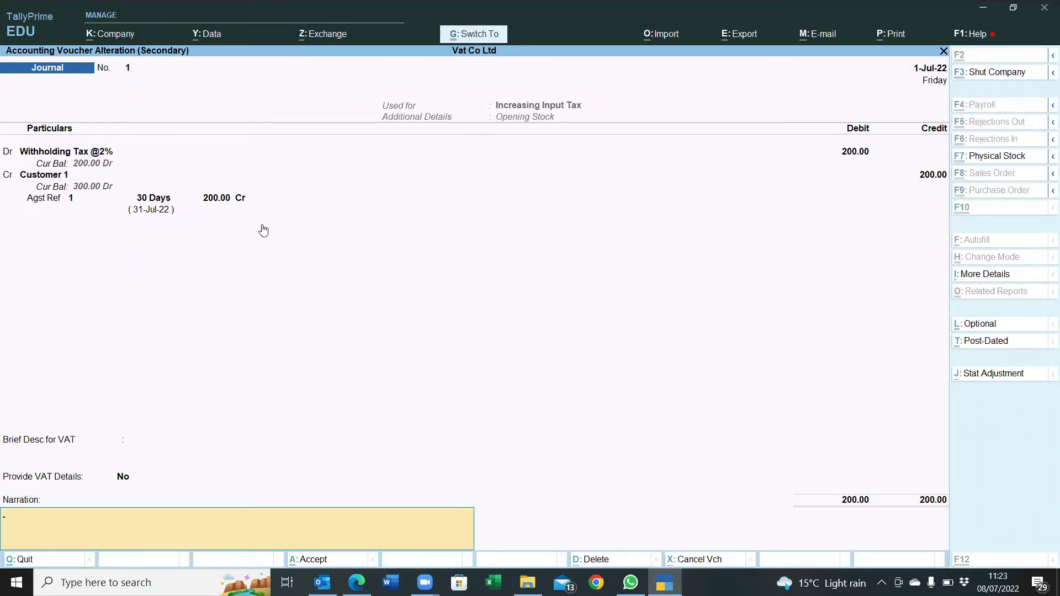
{"action": "key", "text": "ctrl+a"}
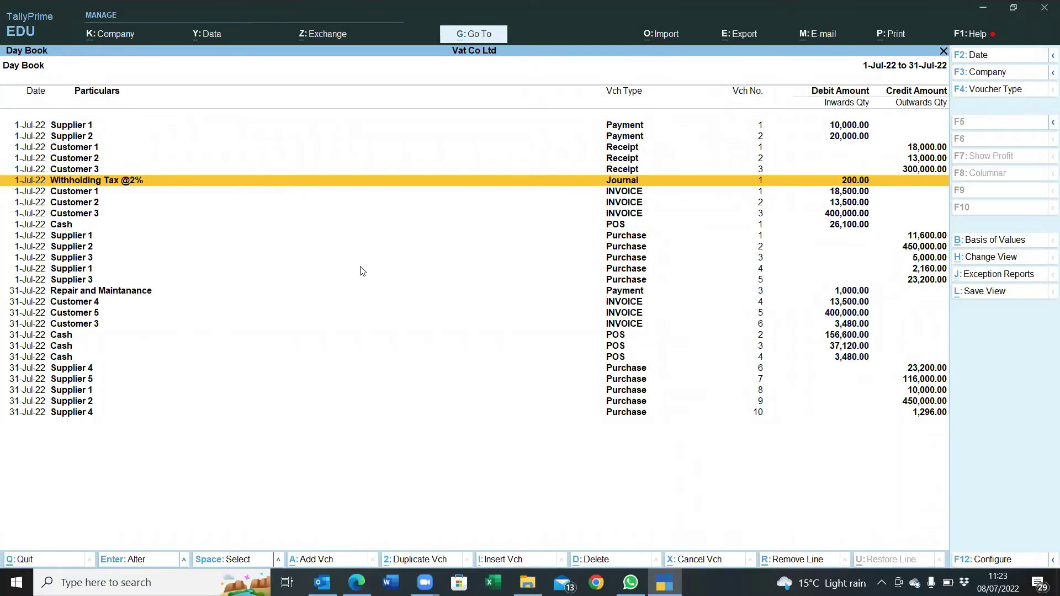
- Leave the Day Book and open the VAT Form-3 report for Vat Co Ltd
{"action": "key", "text": "Escape"}
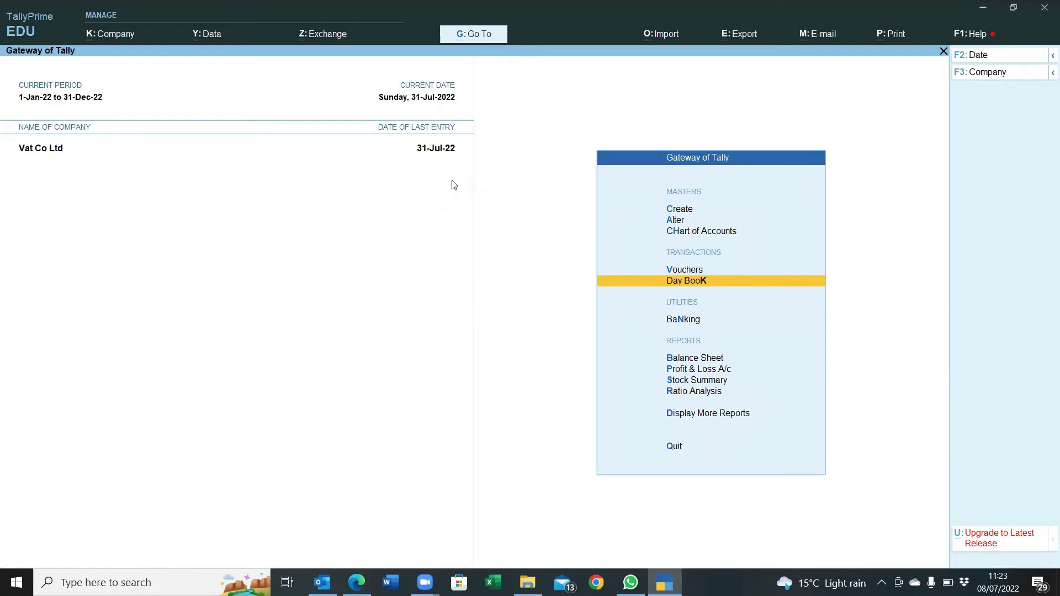
{"action": "key", "text": "alt+g"}
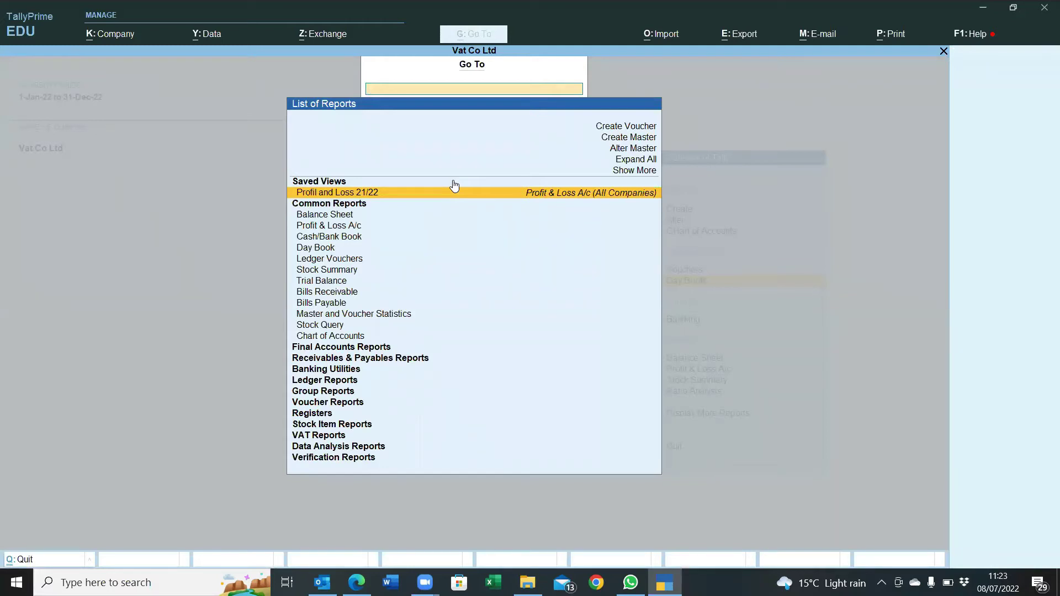
{"action": "type", "text": "Vat"}
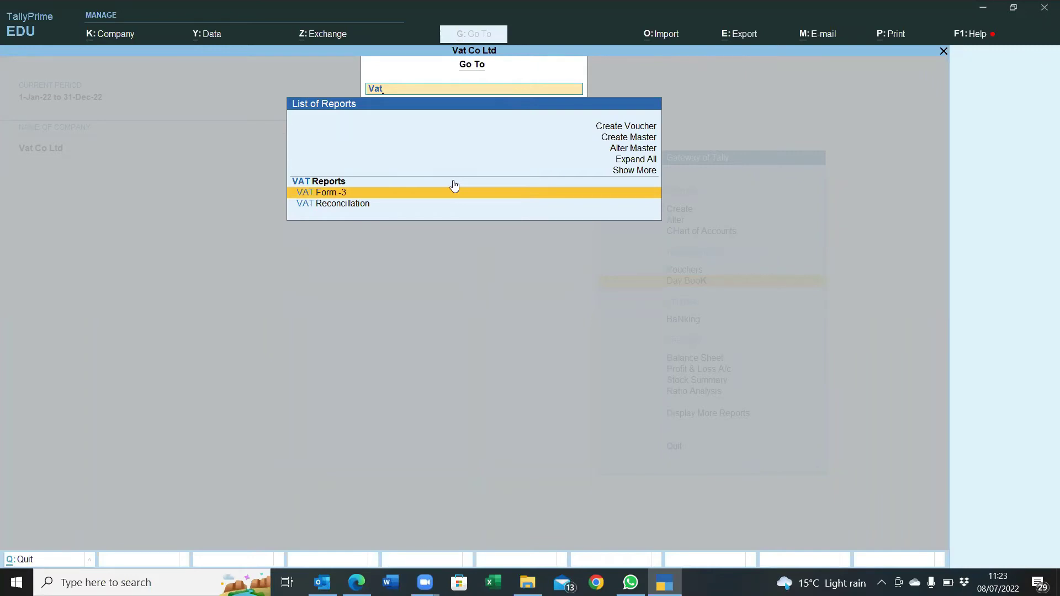
{"action": "left_click", "coordinate": [469, 191]}
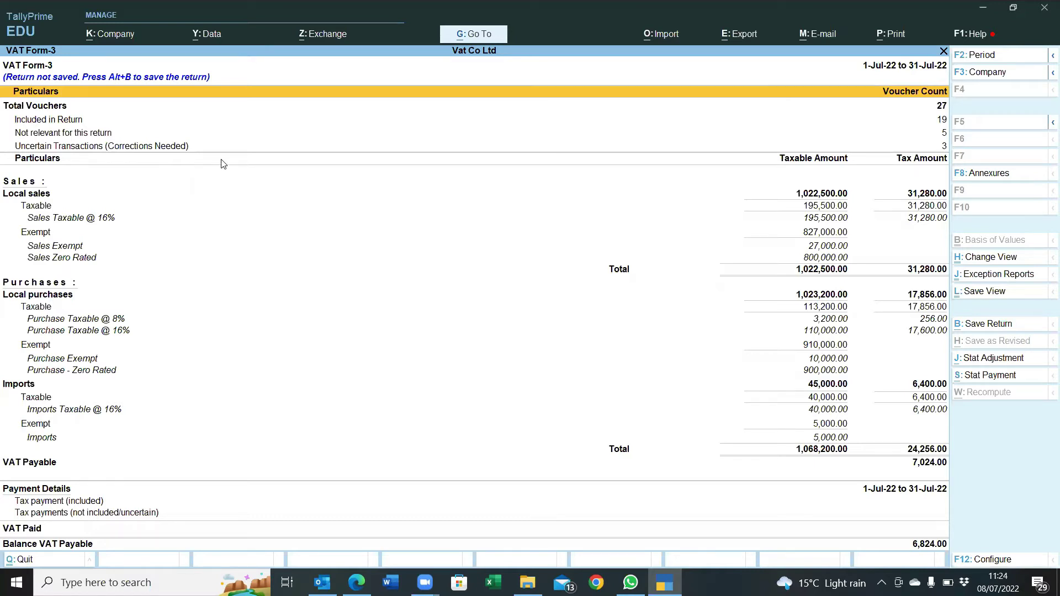
- Set the VAT Form-3 report period from 1-7-2022 to 31-7-2022
{"action": "left_click", "coordinate": [988, 56]}
{"action": "left_click", "coordinate": [989, 56]}
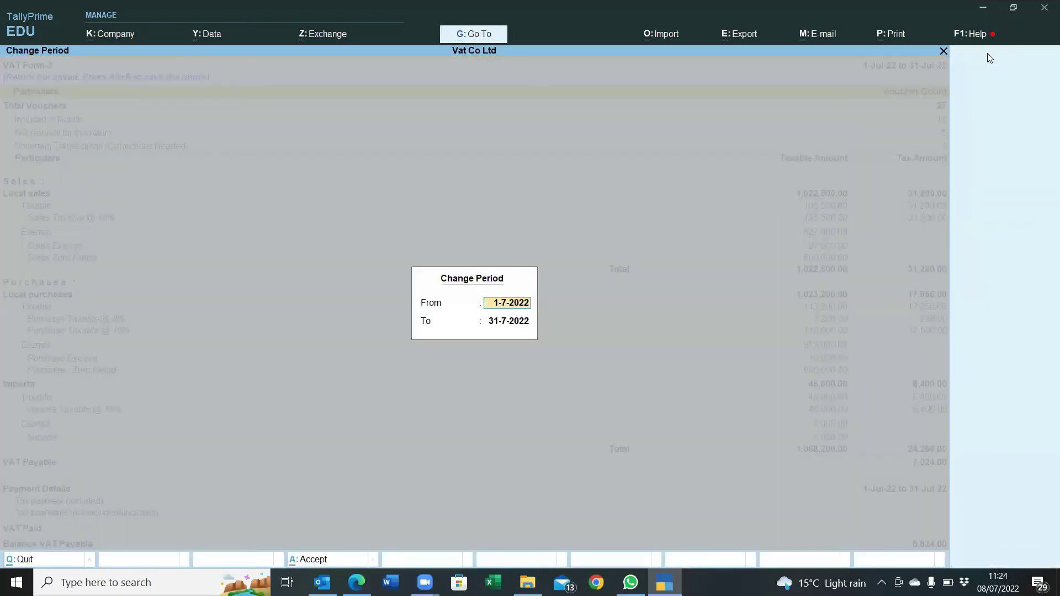
{"action": "key", "text": "Return"}
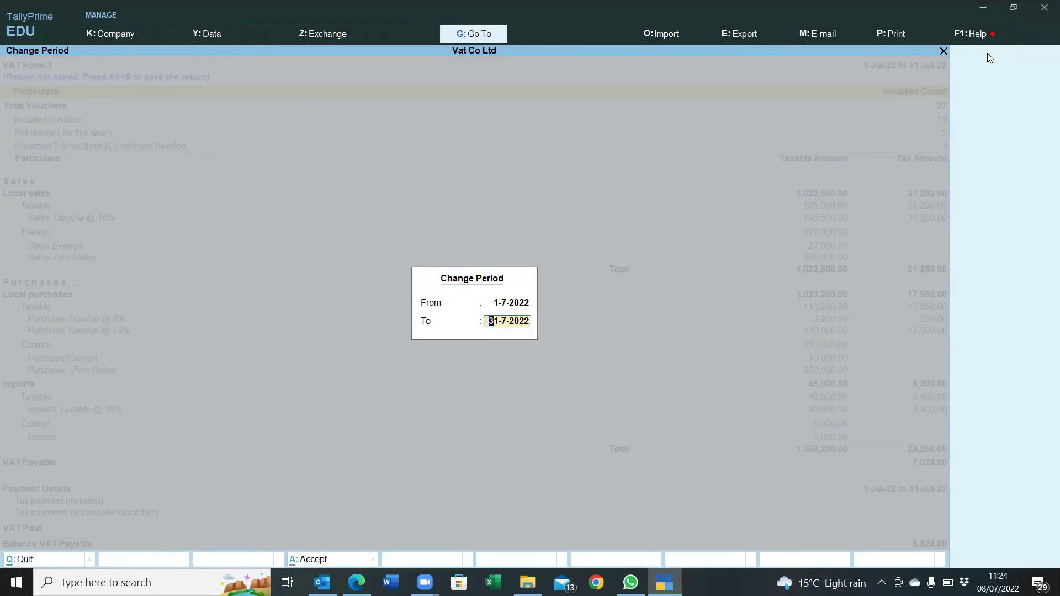
{"action": "type", "text": "jul"}
{"action": "key", "text": "Return"}
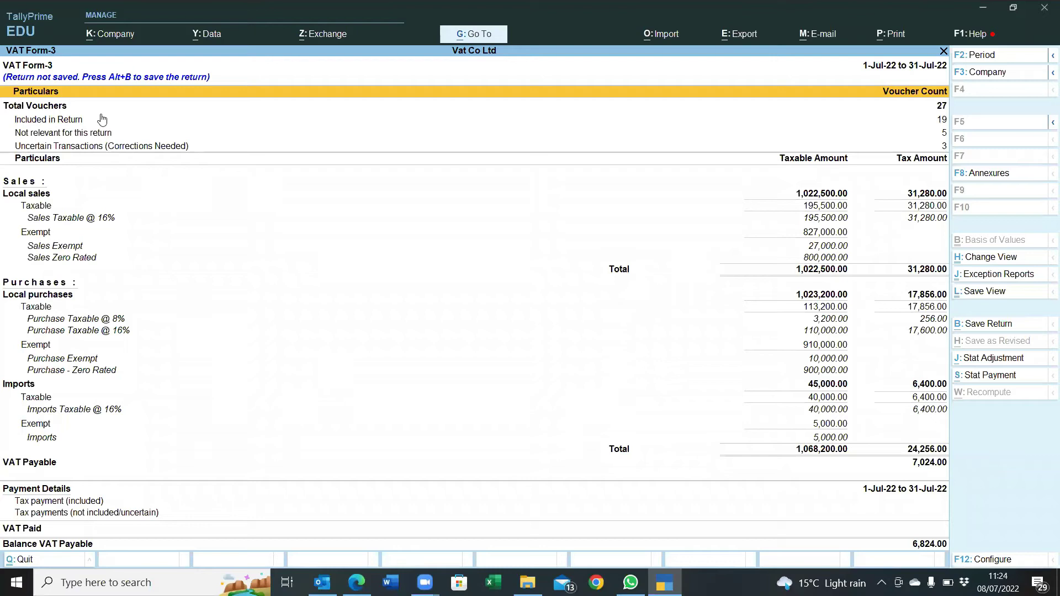
- Review the total, included and not relevant voucher counts in VAT Form-3
{"action": "left_click", "coordinate": [56, 108]}
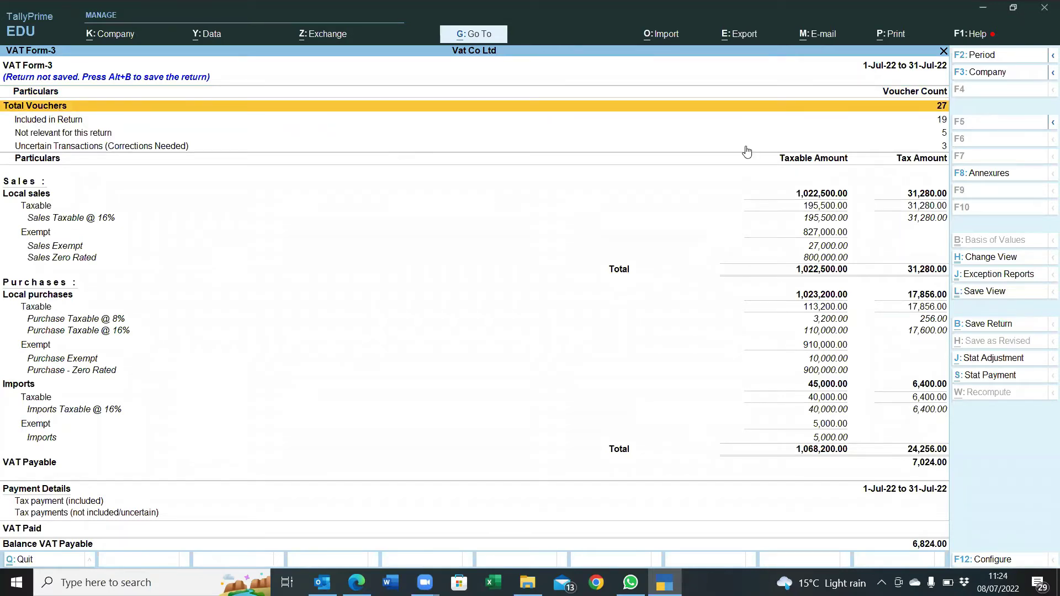
{"action": "left_click", "coordinate": [56, 120]}
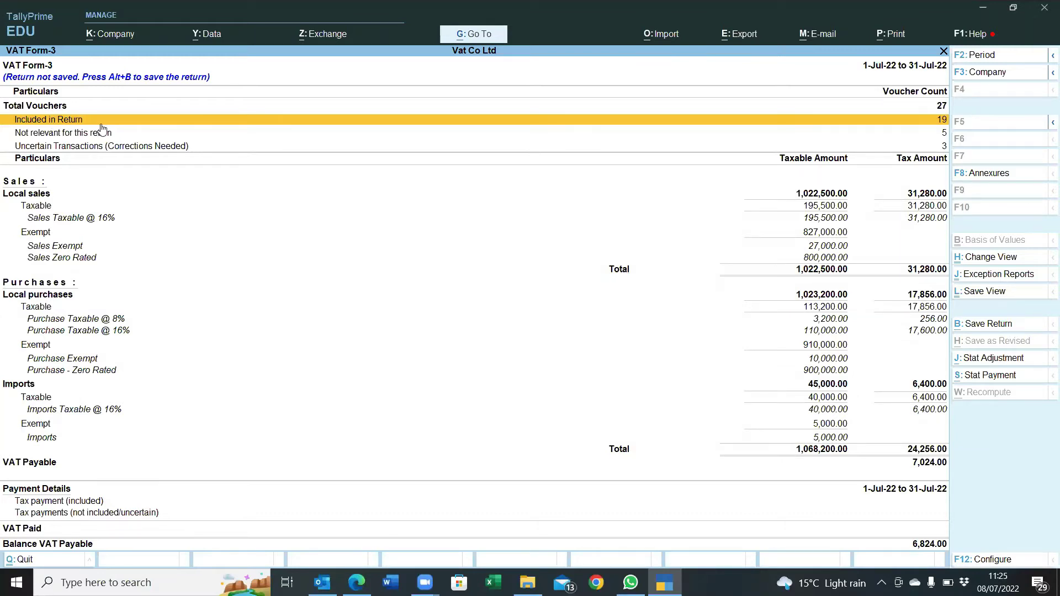
{"action": "left_click", "coordinate": [46, 137]}
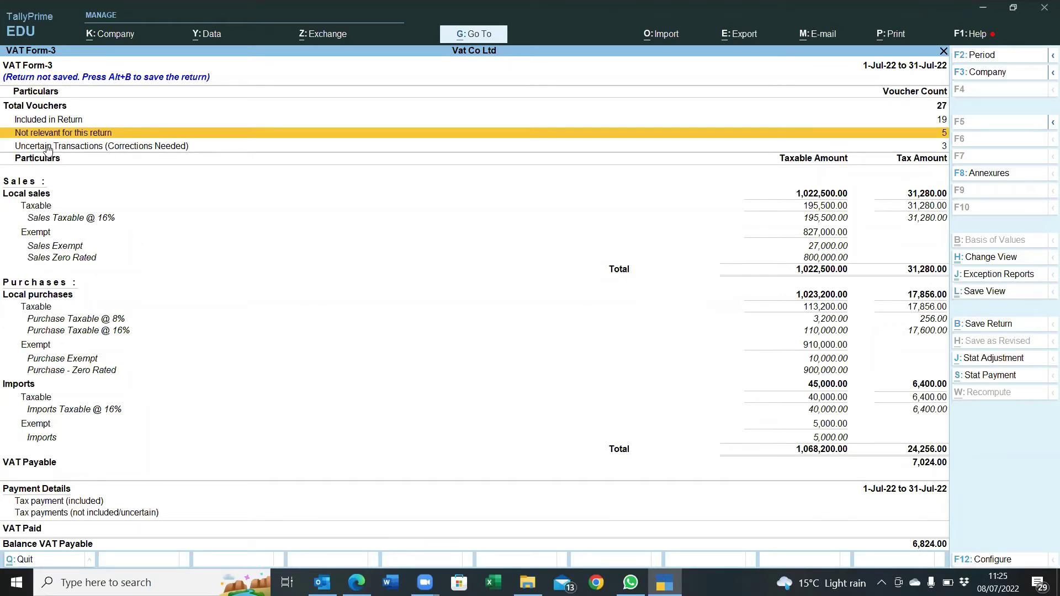
- List the uncertain vouchers with incomplete or mismatched information and check the tax difference on the Customer 1 invoice
{"action": "left_click", "coordinate": [48, 148]}
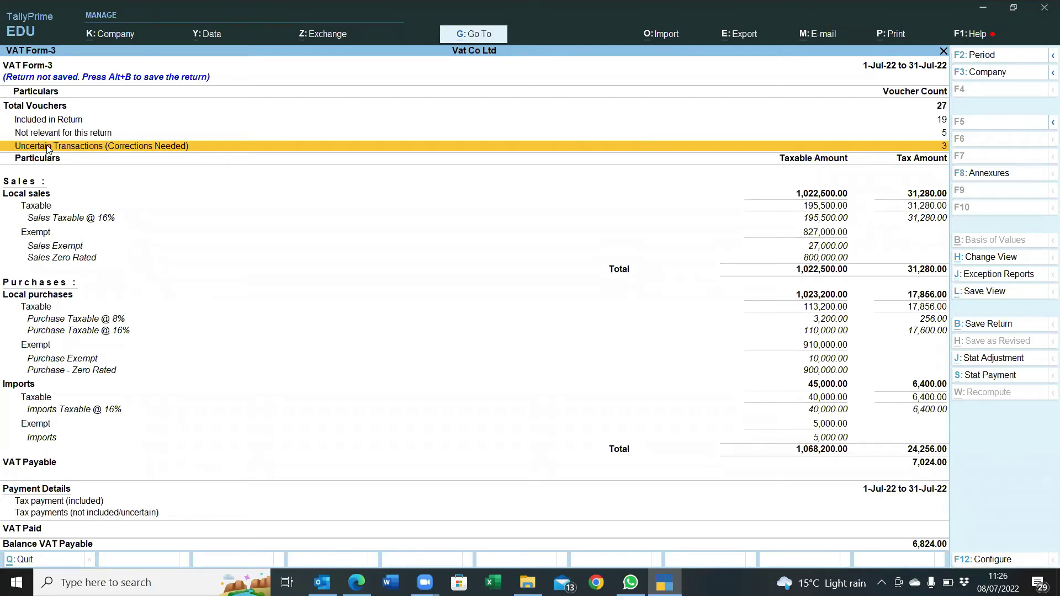
{"action": "left_click", "coordinate": [48, 148]}
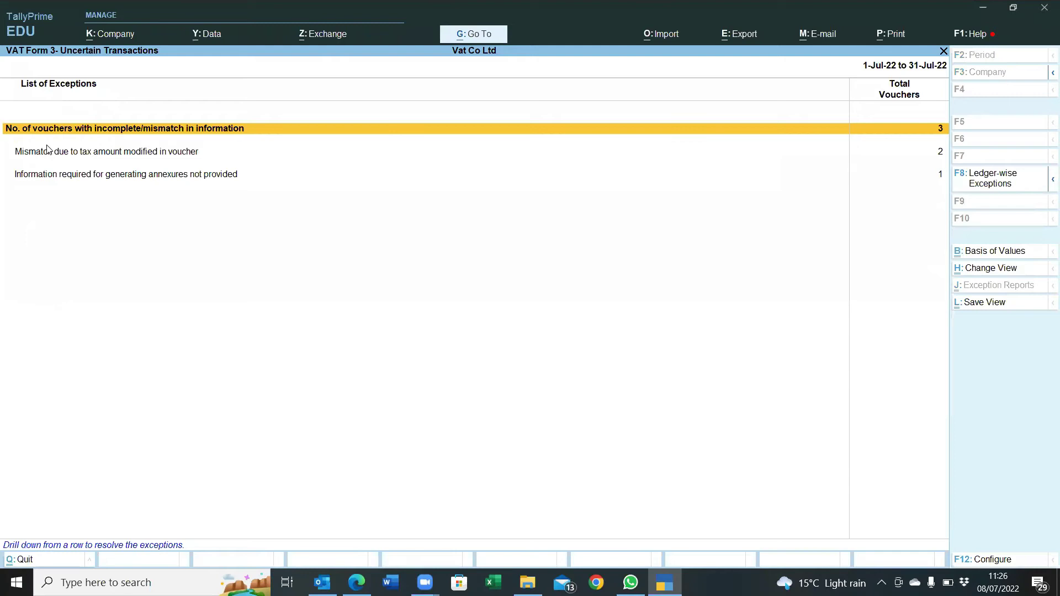
{"action": "key", "text": "Return"}
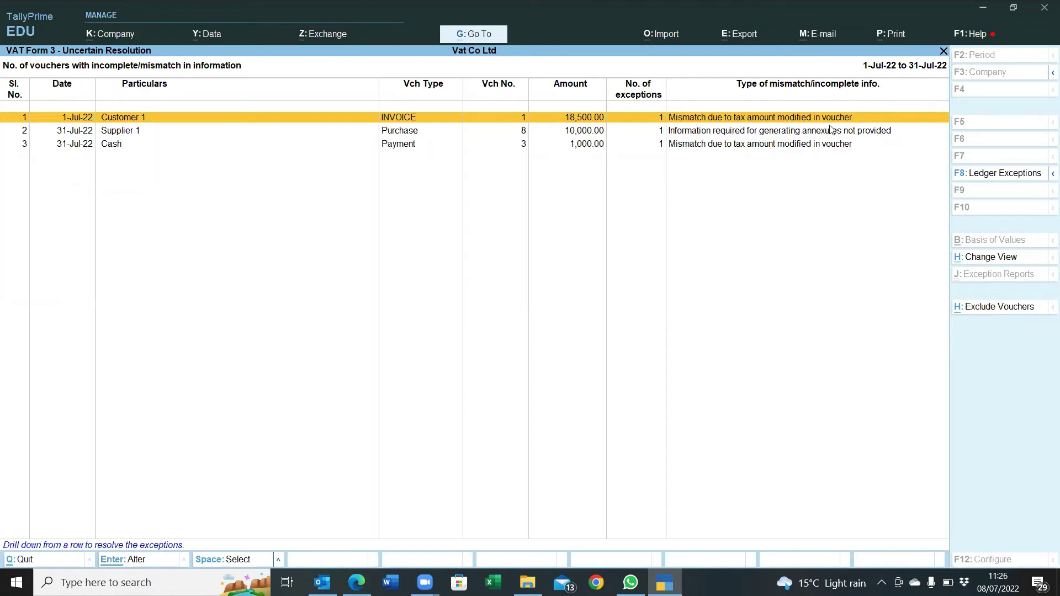
{"action": "key", "text": "Return"}
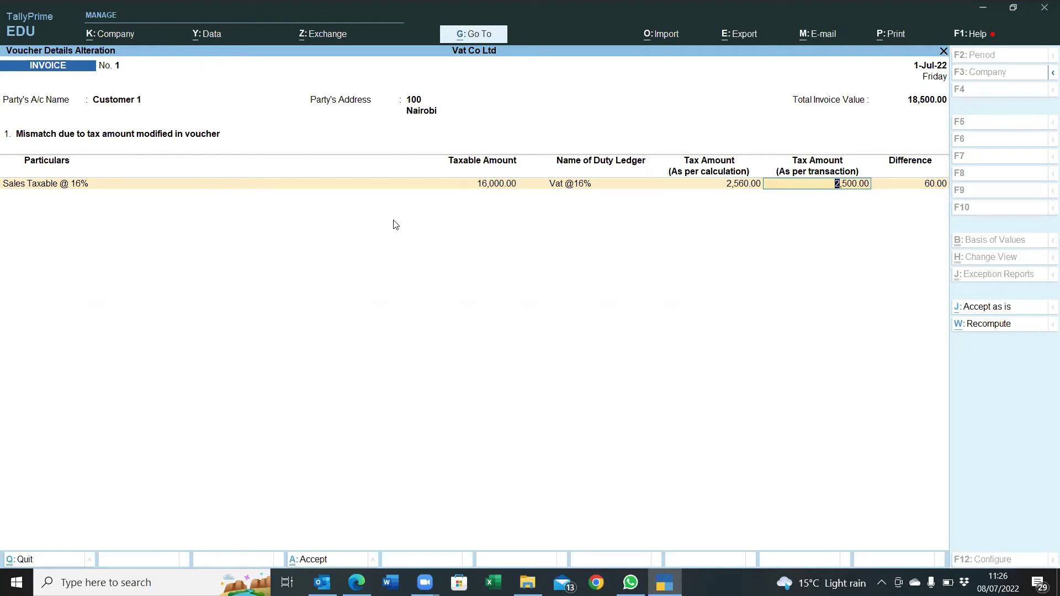
{"action": "key", "text": "BackSpace"}
{"action": "key", "text": "Return"}
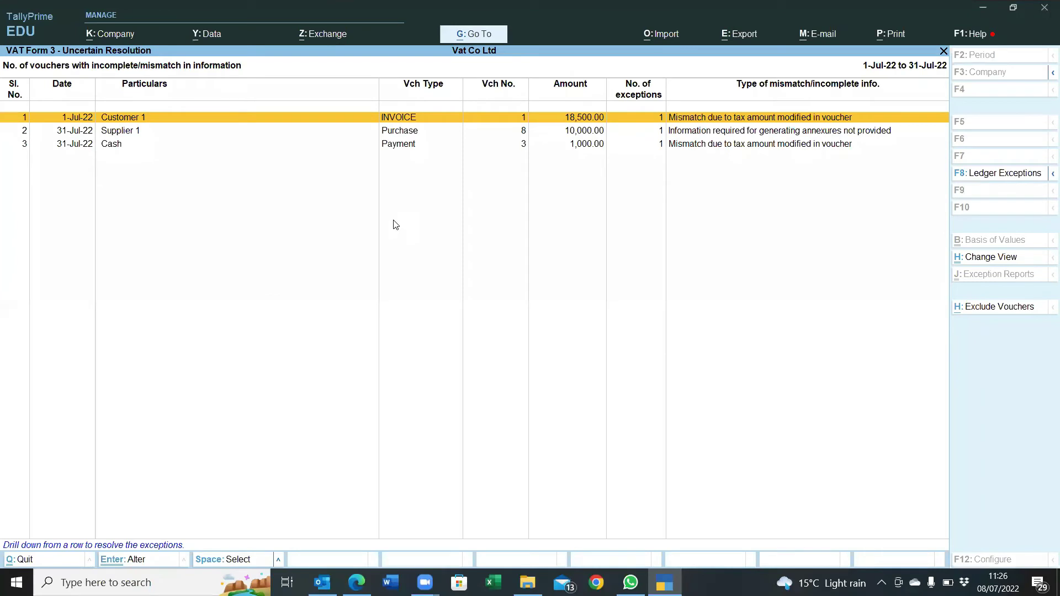
{"action": "key", "text": "ctrl"}
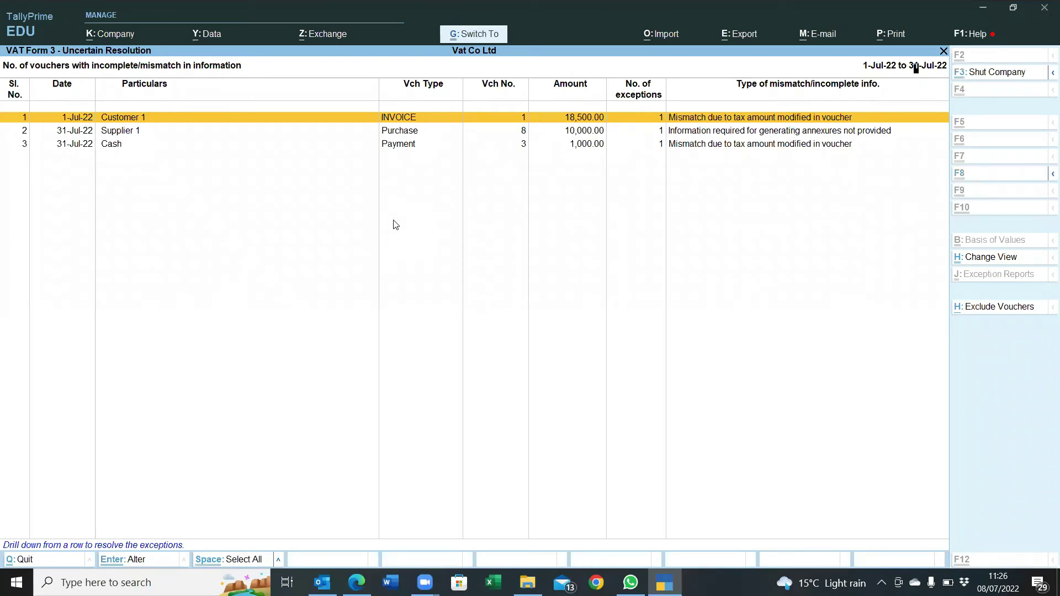
{"action": "key", "text": "Return"}
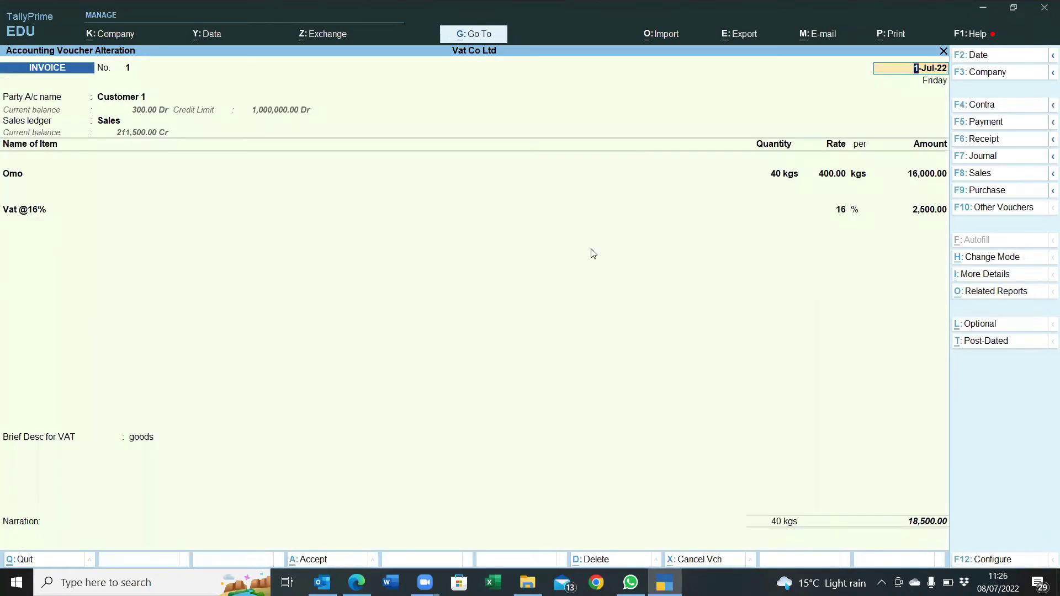
{"action": "left_click", "coordinate": [926, 213]}
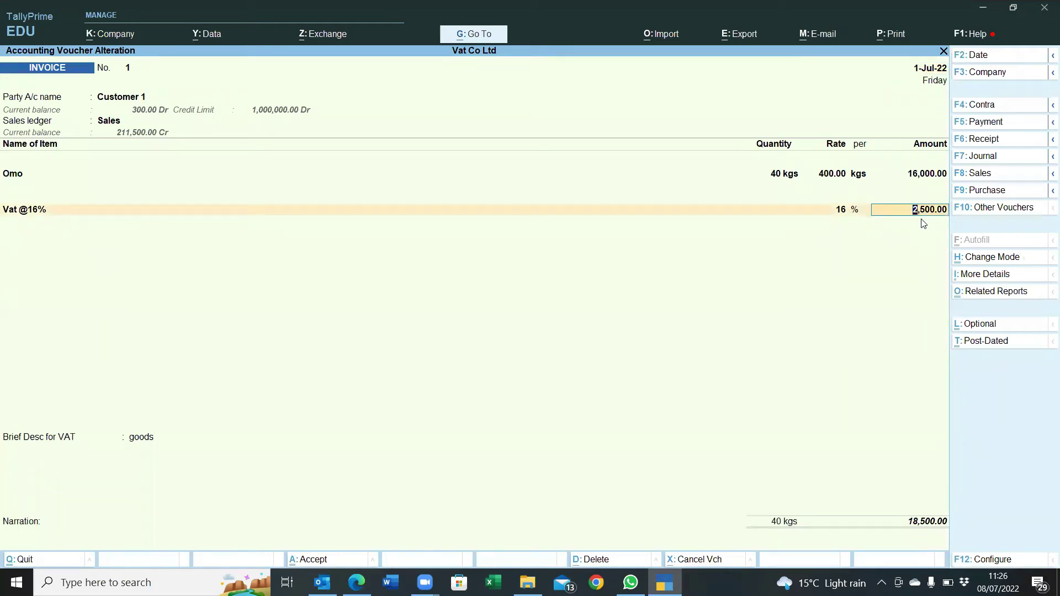
{"action": "type", "text": "2560"}
{"action": "key", "text": "Return"}
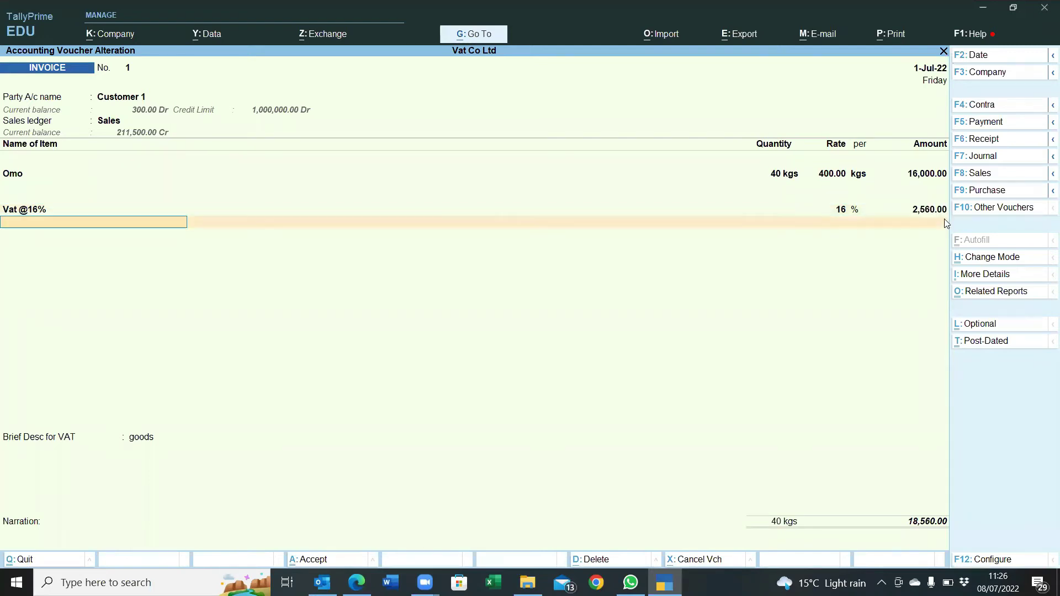
{"action": "key", "text": "ctrl"}
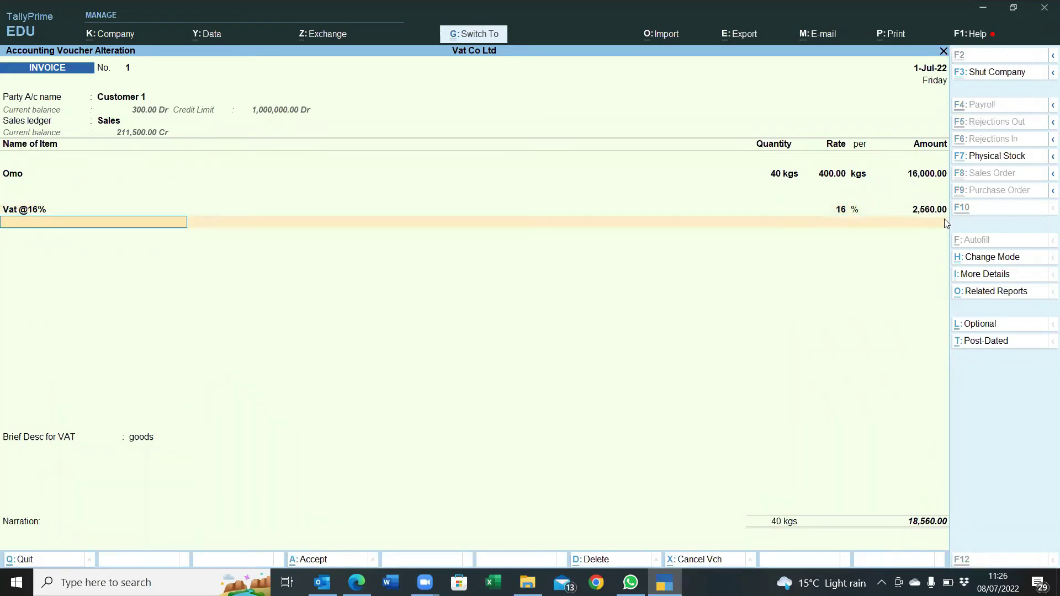
{"action": "key", "text": "ctrl+p"}
{"action": "key", "text": "Escape"}
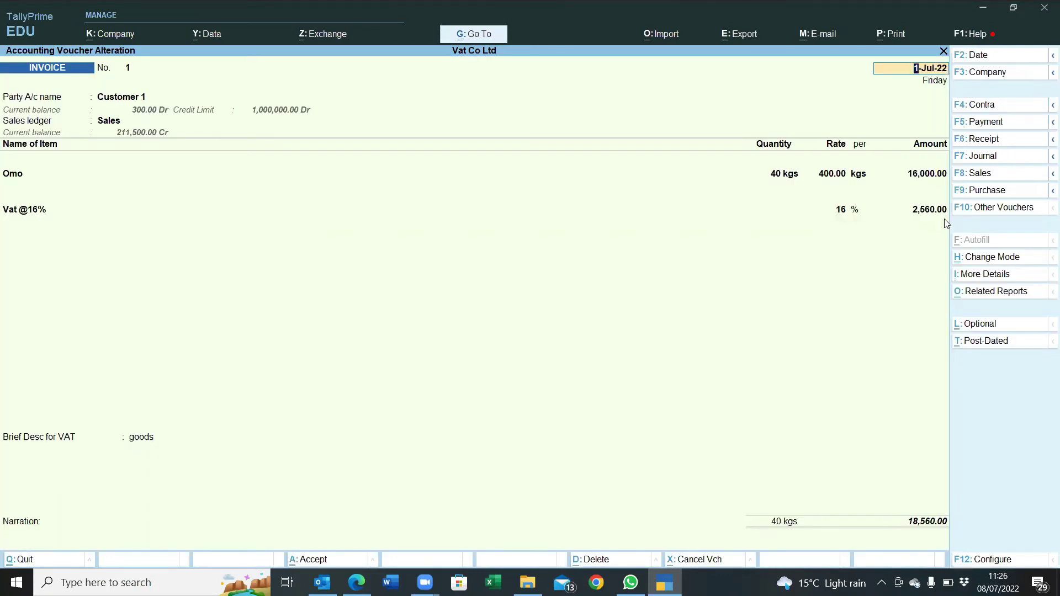
{"action": "key", "text": "ctrl+a"}
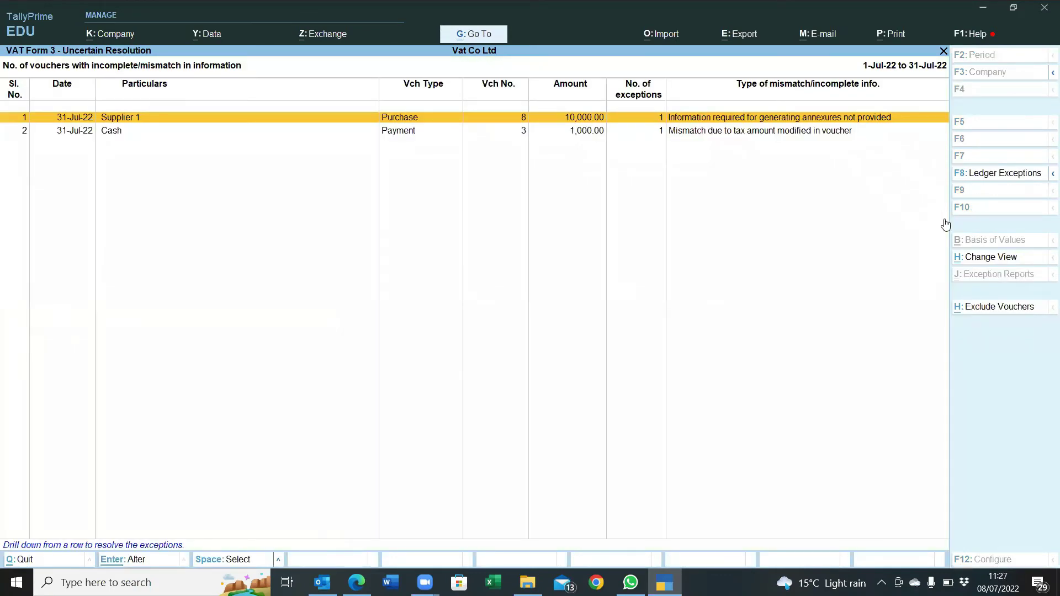
- Review the VAT Form-3 counts again and list the uncertain vouchers mismatched by a modified tax amount
{"action": "key", "text": "Escape"}
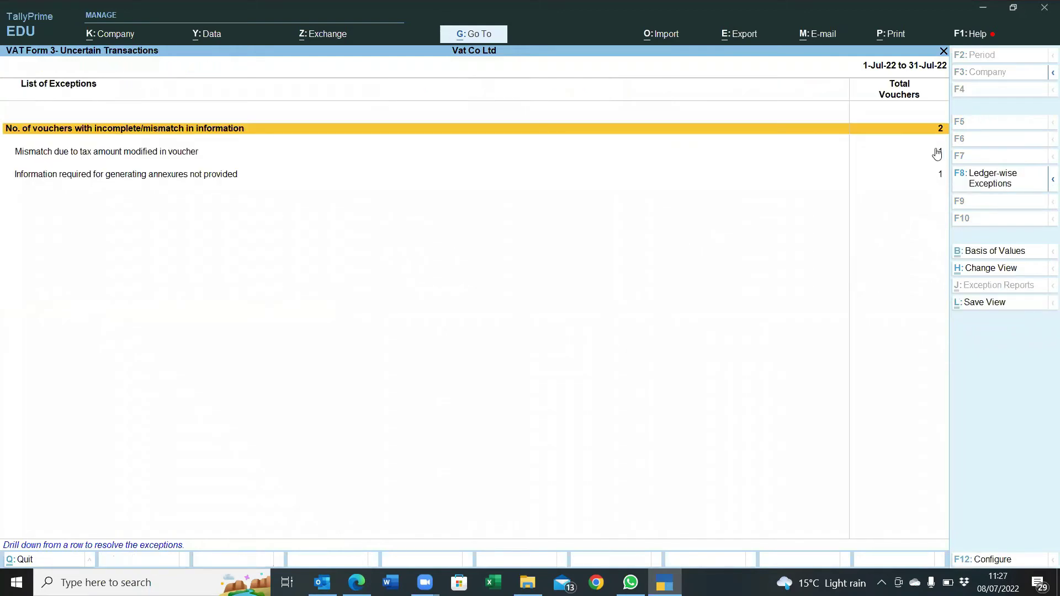
{"action": "key", "text": "Escape"}
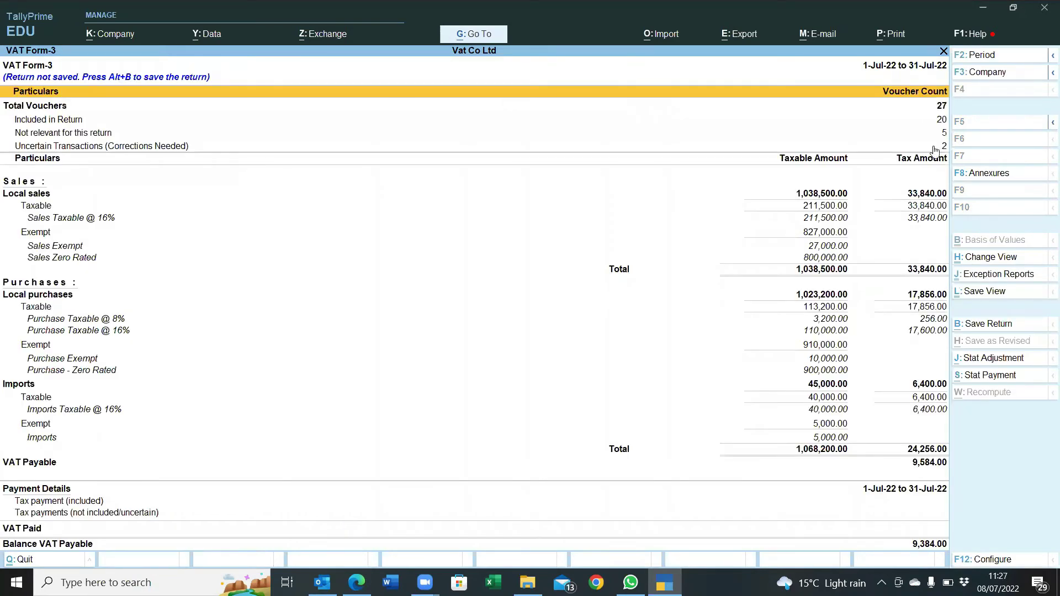
{"action": "double_click", "coordinate": [933, 147]}
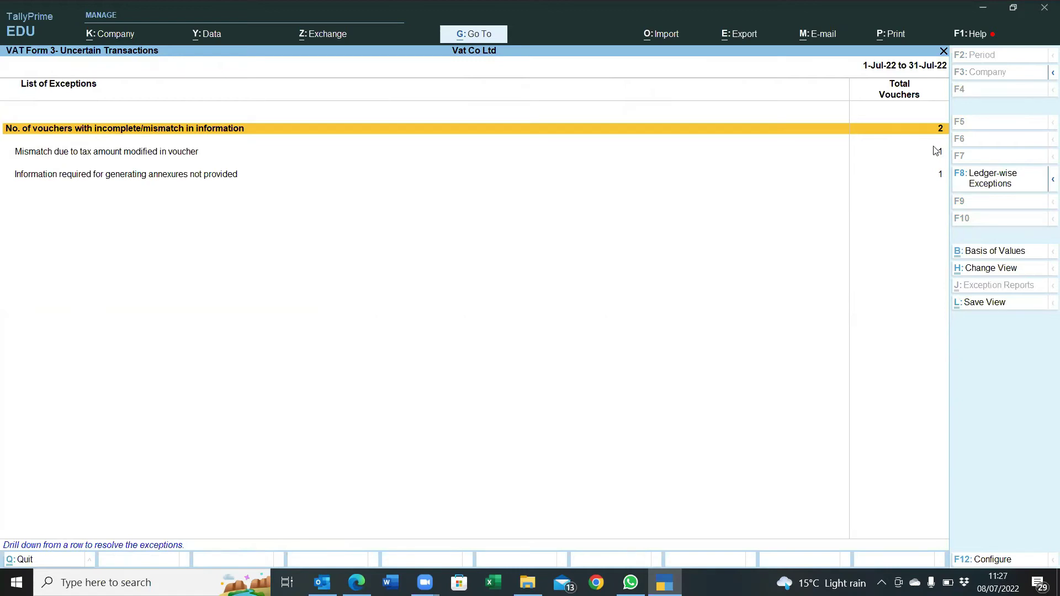
{"action": "left_click", "coordinate": [935, 151]}
{"action": "left_click", "coordinate": [934, 147]}
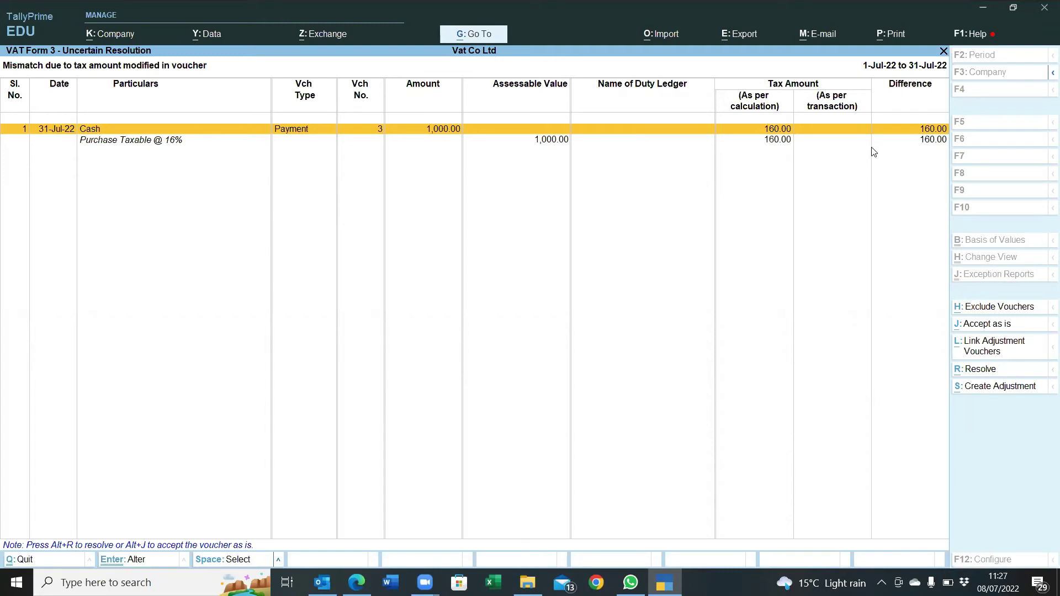
- Open the Cash payment voucher flagged for its Purchase Taxable @ 16% mismatch
{"action": "left_click", "coordinate": [260, 140]}
{"action": "key", "text": "ctrl"}
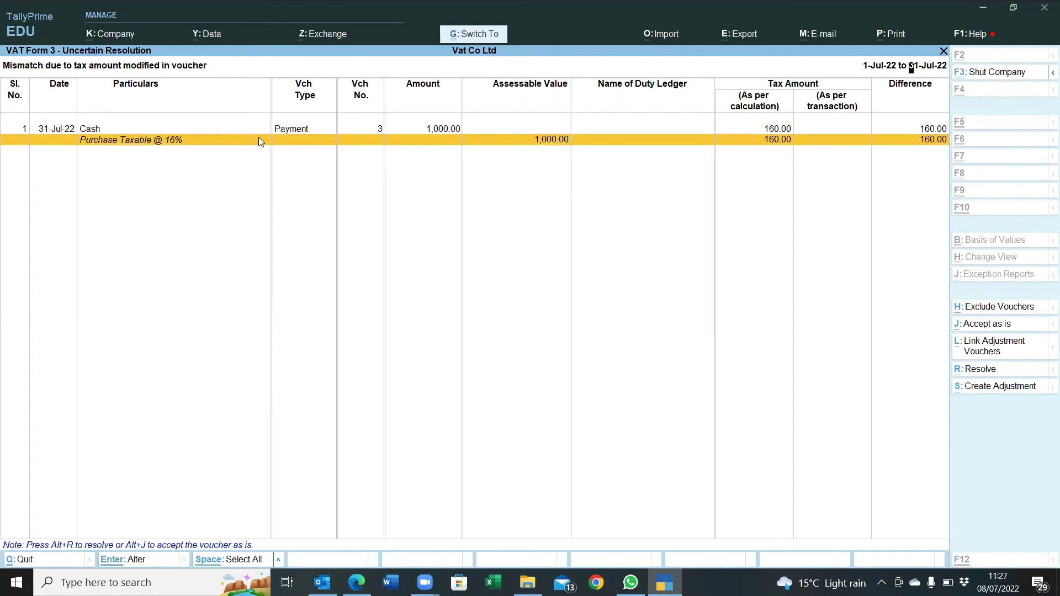
{"action": "key", "text": "Return"}
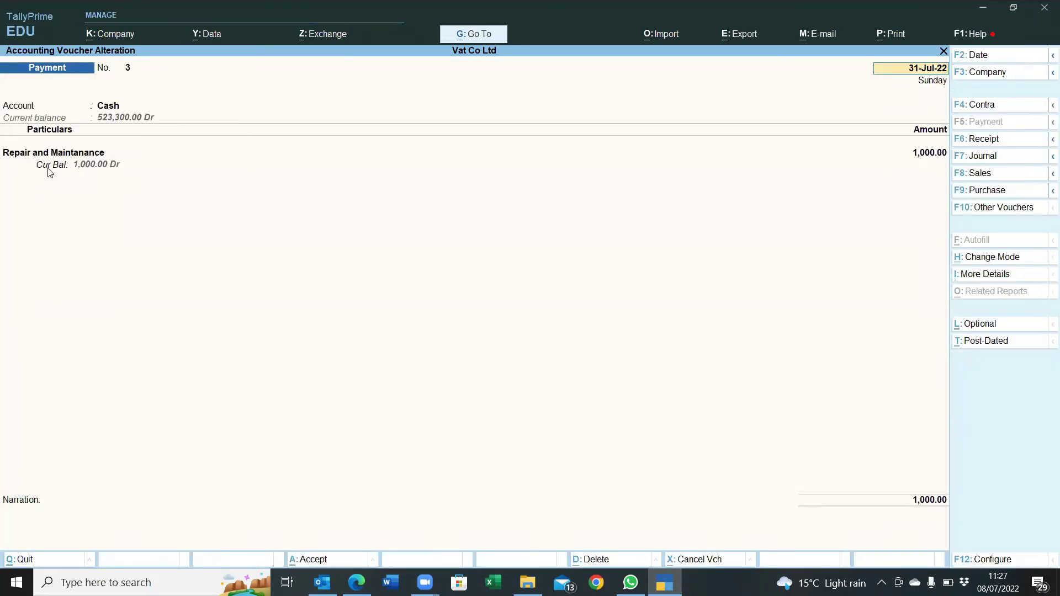
- Check the VAT applicability of the Repair and Maintanance ledger used in the payment voucher, leaving the ledger and voucher unsaved
{"action": "left_click", "coordinate": [76, 158]}
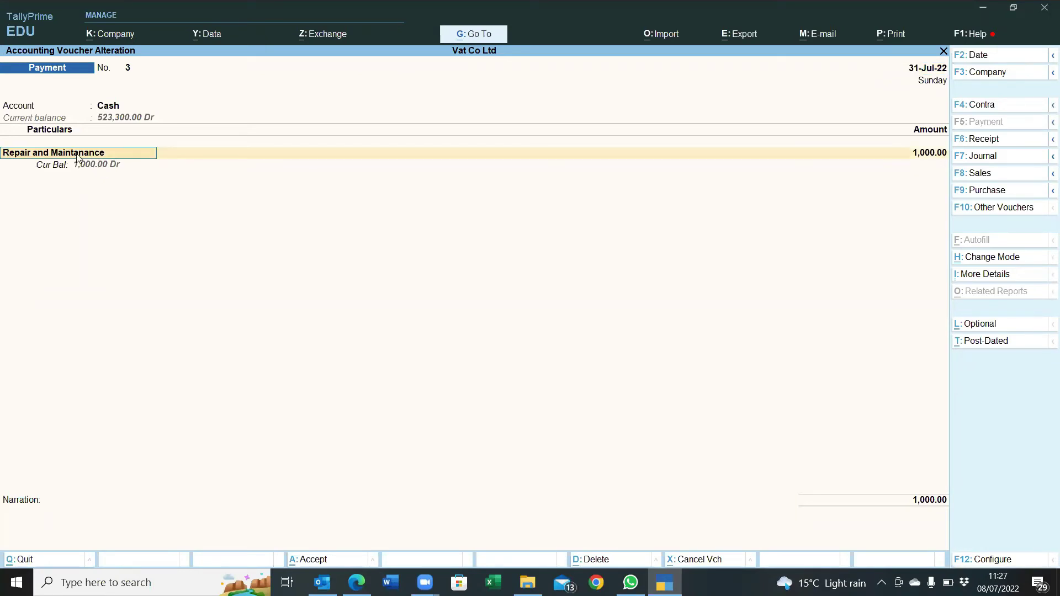
{"action": "key", "text": "ctrl"}
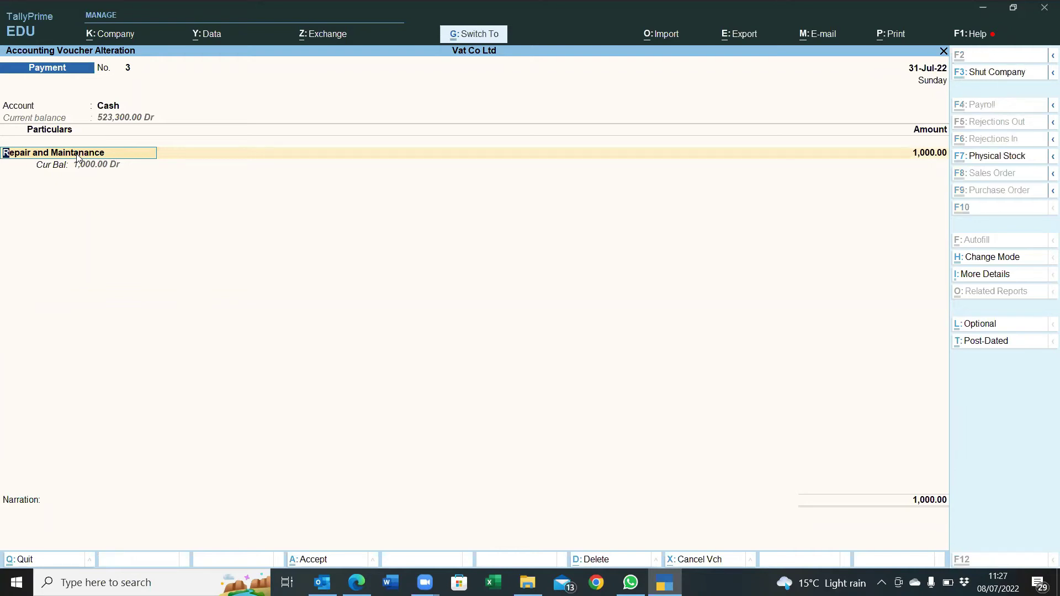
{"action": "key", "text": "ctrl+Return"}
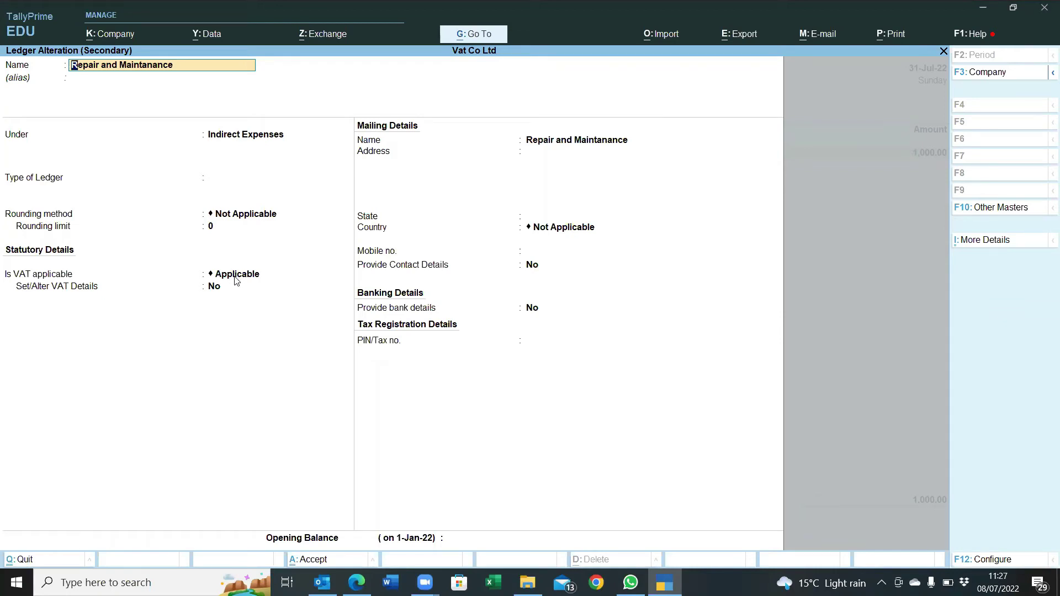
{"action": "key", "text": "BackSpace"}
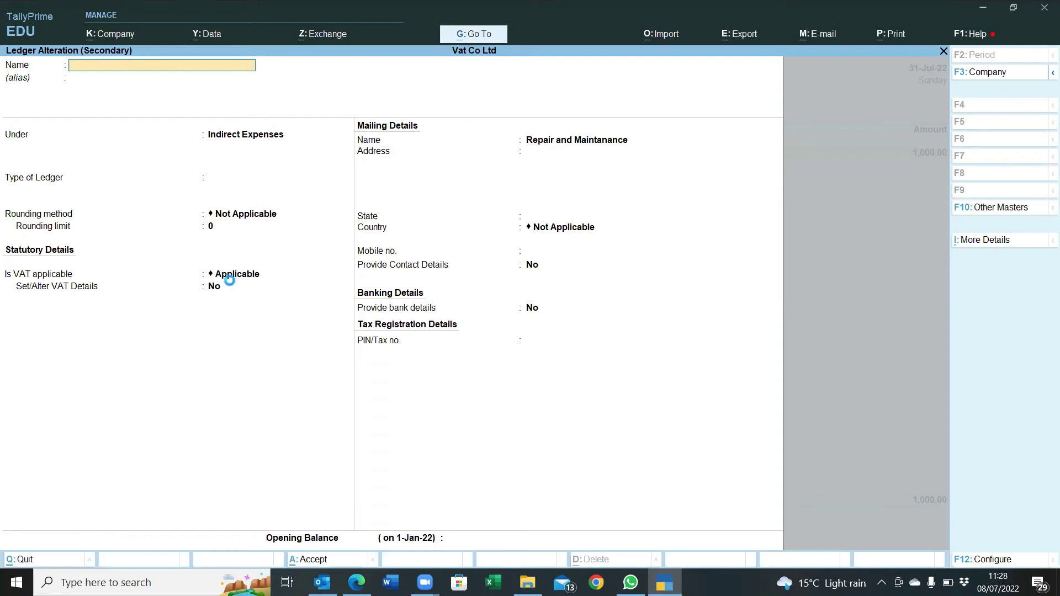
{"action": "key", "text": "Escape"}
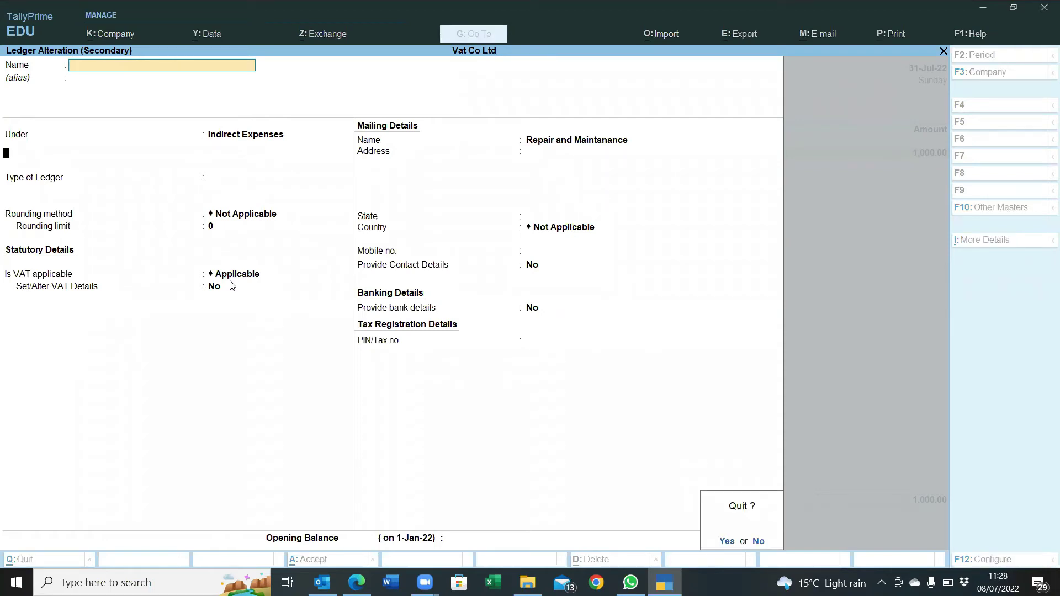
{"action": "key", "text": "y"}
{"action": "key", "text": "BackSpace"}
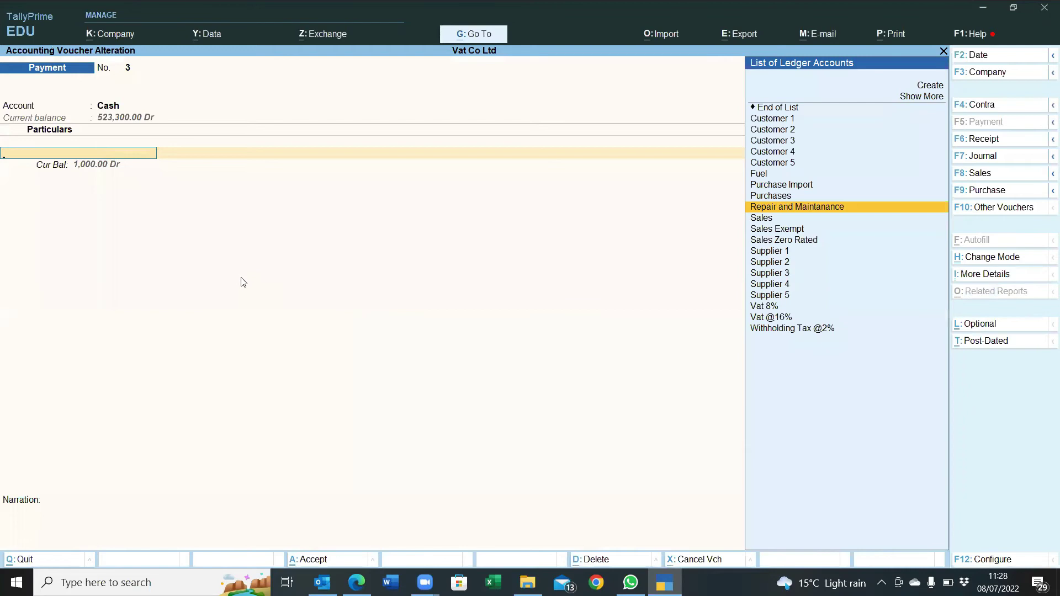
{"action": "key", "text": "Escape"}
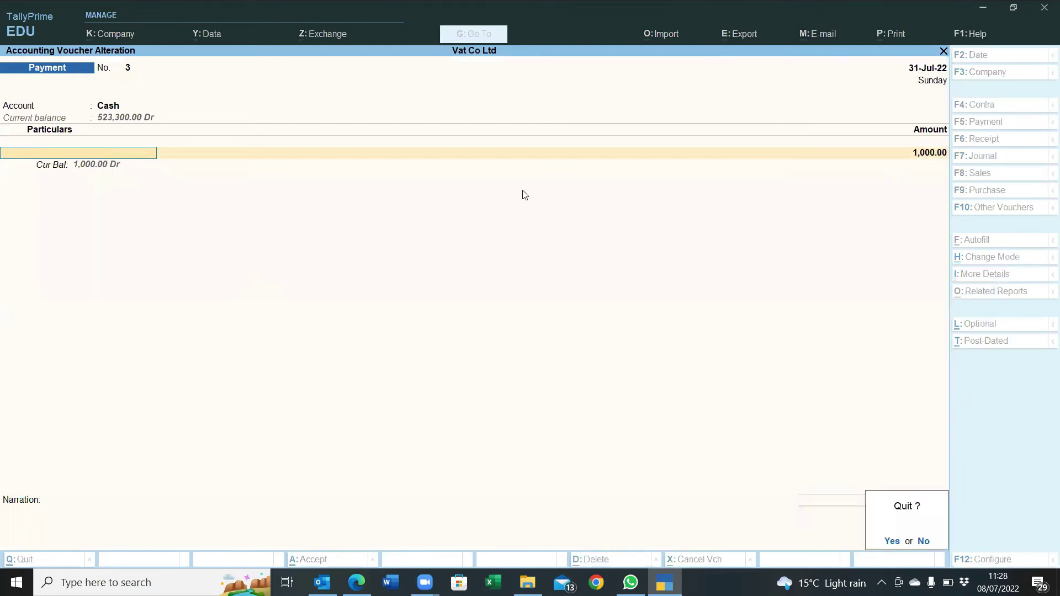
{"action": "key", "text": "y"}
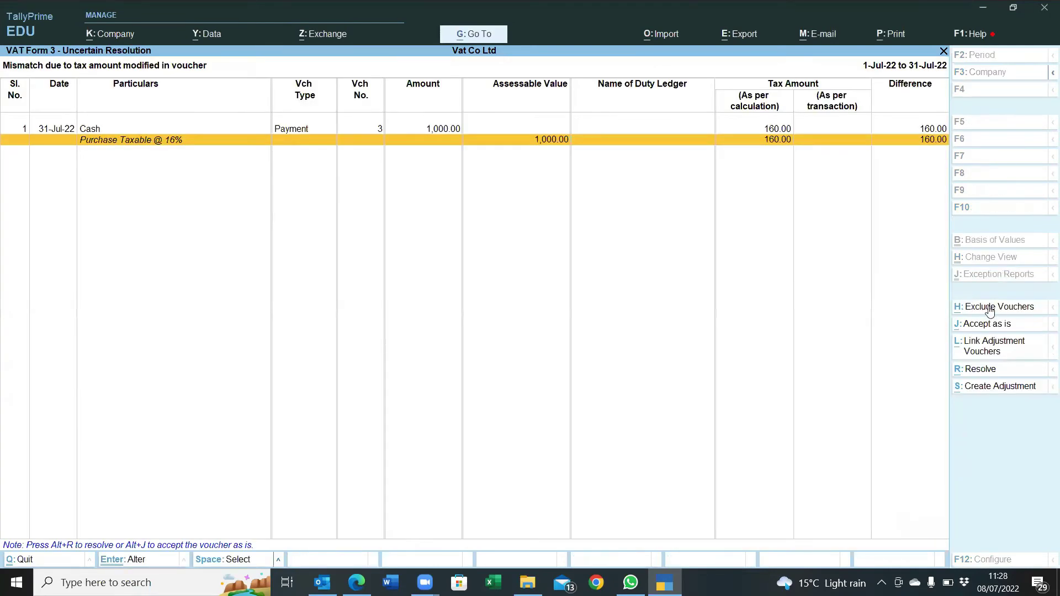
- Exclude the Cash payment voucher with the Purchase Taxable @ 16% mismatch from the VAT return
{"action": "left_click", "coordinate": [982, 308]}
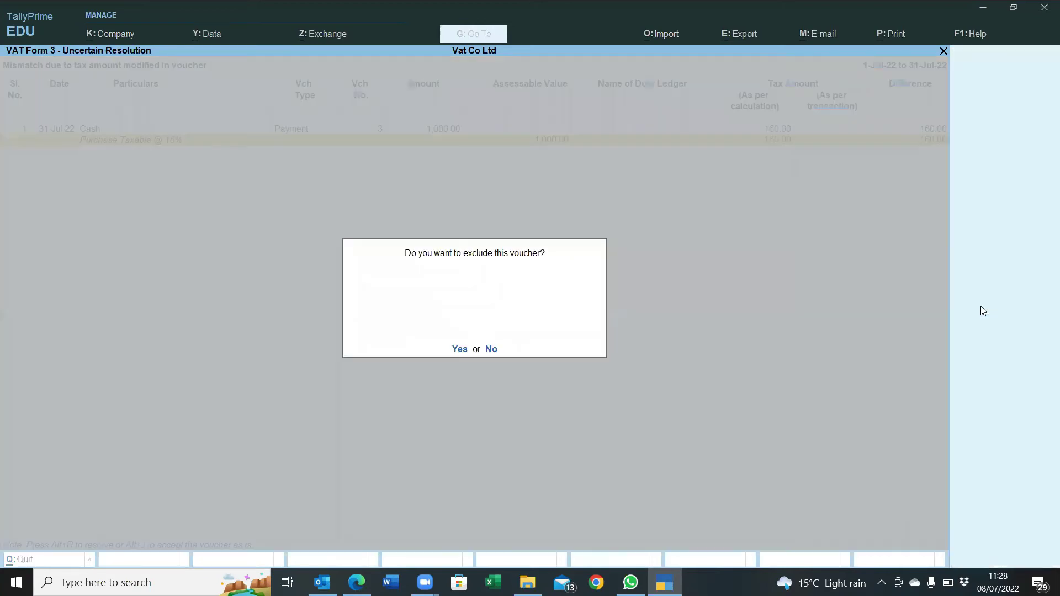
{"action": "key", "text": "y"}
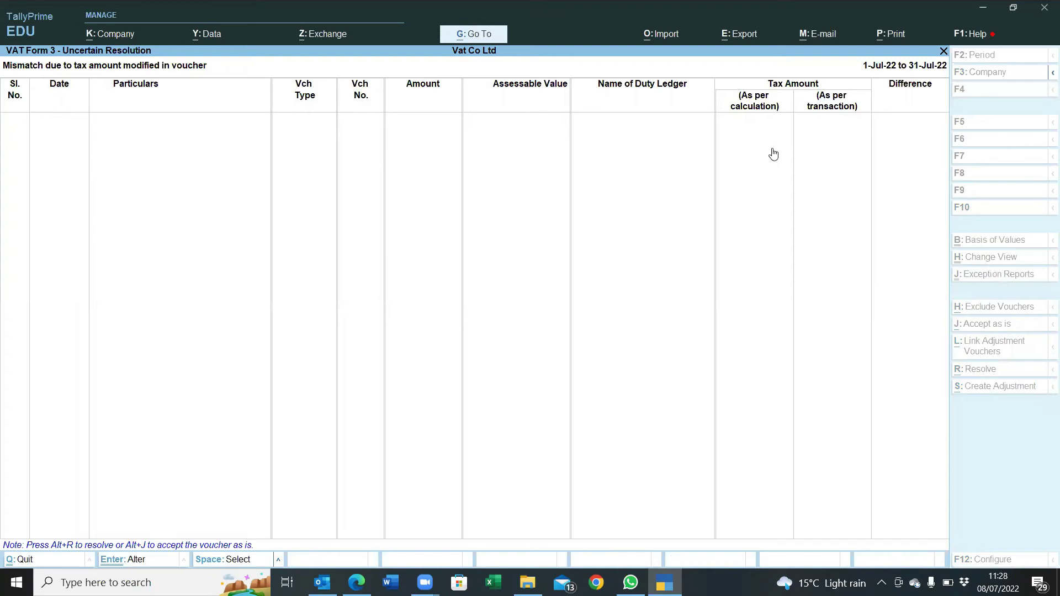
{"action": "key", "text": "Escape"}
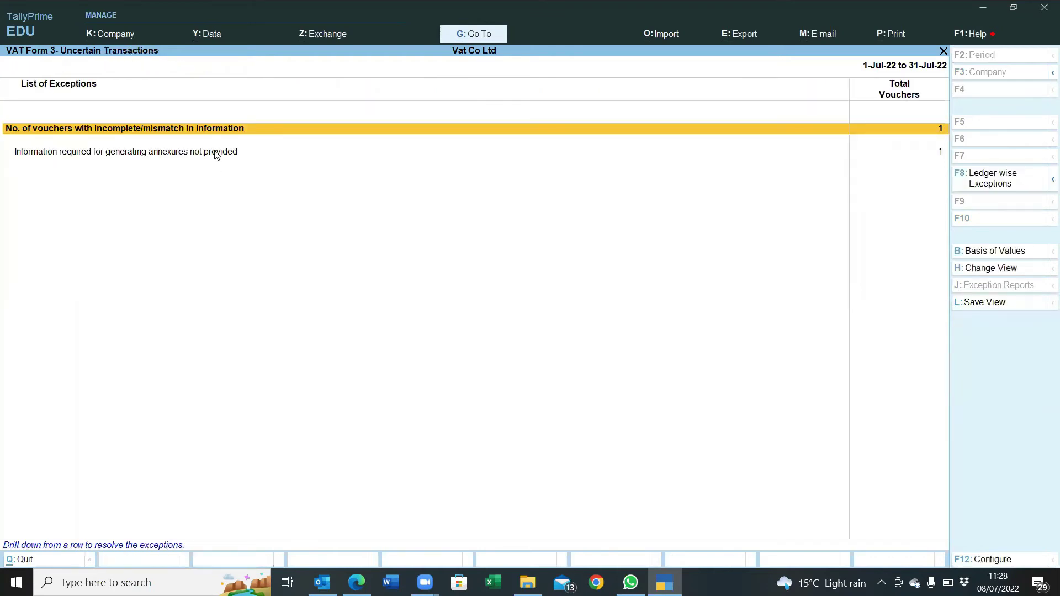
- List the vouchers lacking information required for generating annexures and check the exception details for Supplier 1
{"action": "left_click", "coordinate": [217, 156]}
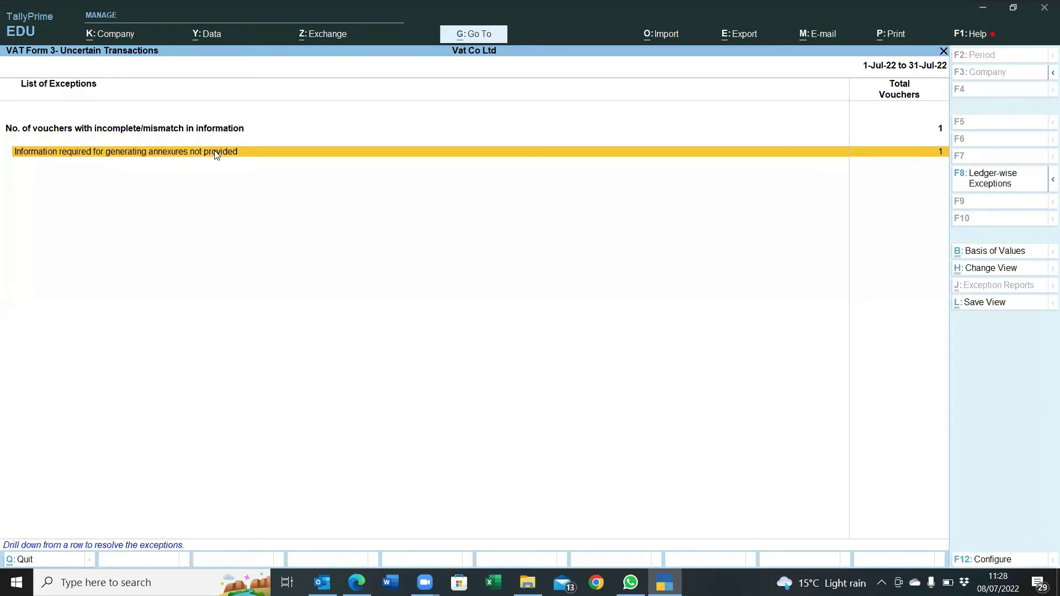
{"action": "left_click", "coordinate": [216, 152]}
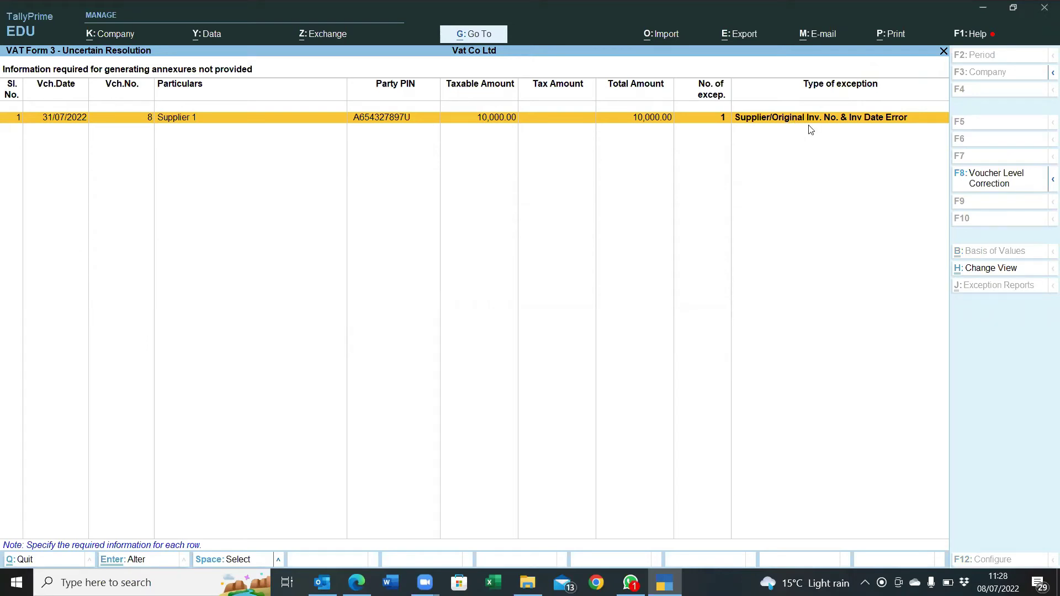
{"action": "key", "text": "Return"}
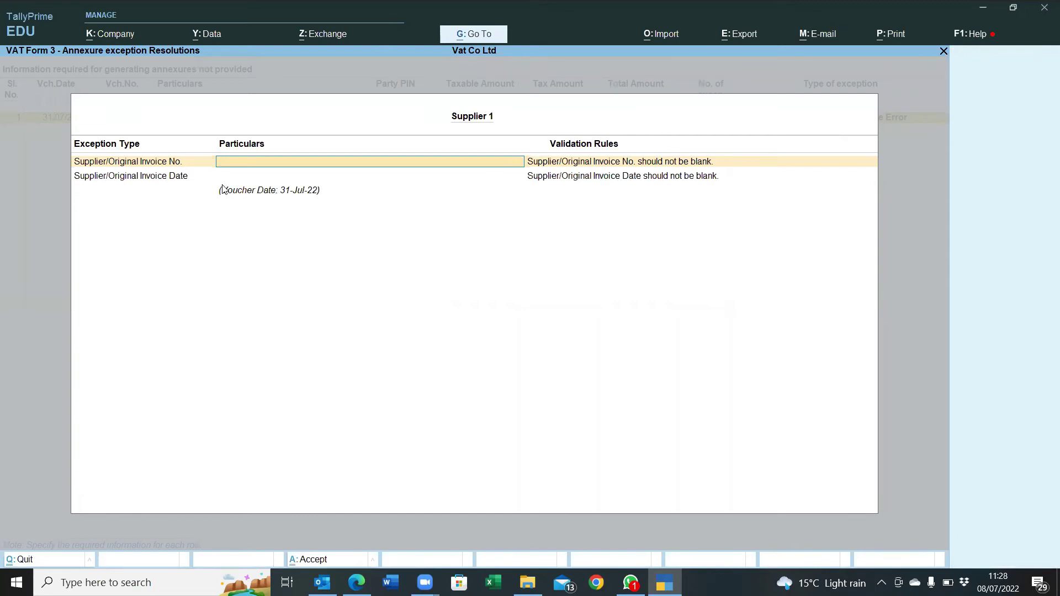
{"action": "key", "text": "Escape"}
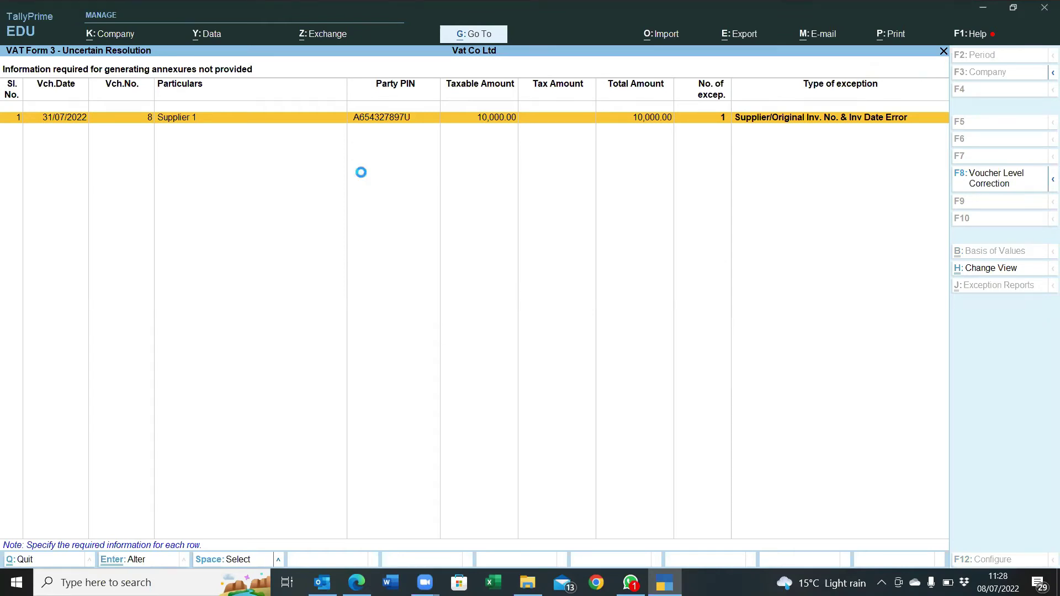
- Alter the Supplier 1 purchase voucher with supplier invoice number 008 dated 31-Jul-22, save it, and return to VAT Form-3
{"action": "key", "text": "ctrl"}
{"action": "key", "text": "ctrl+Return"}
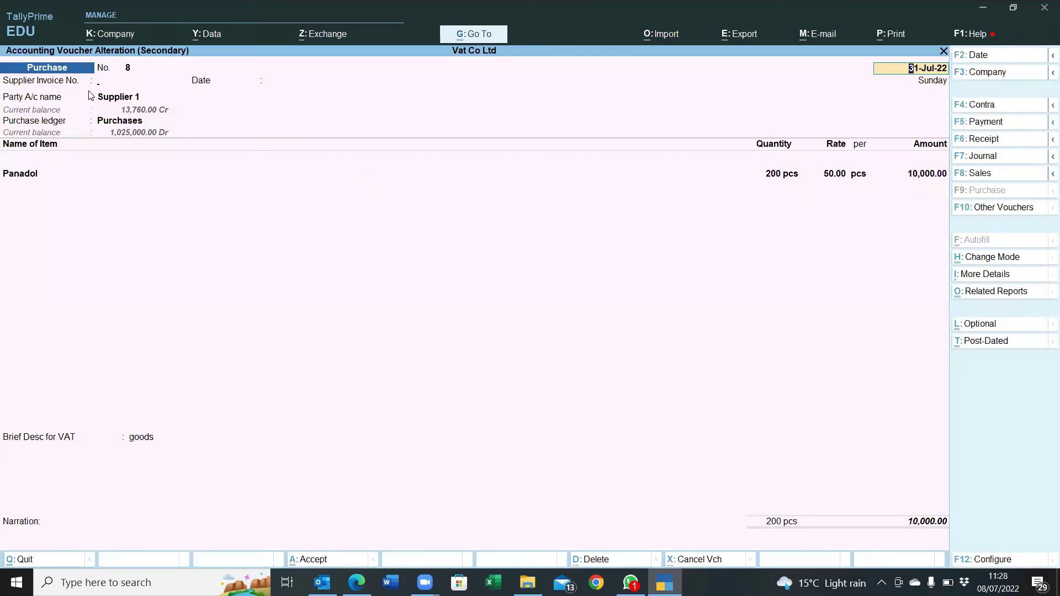
{"action": "key", "text": "Return"}
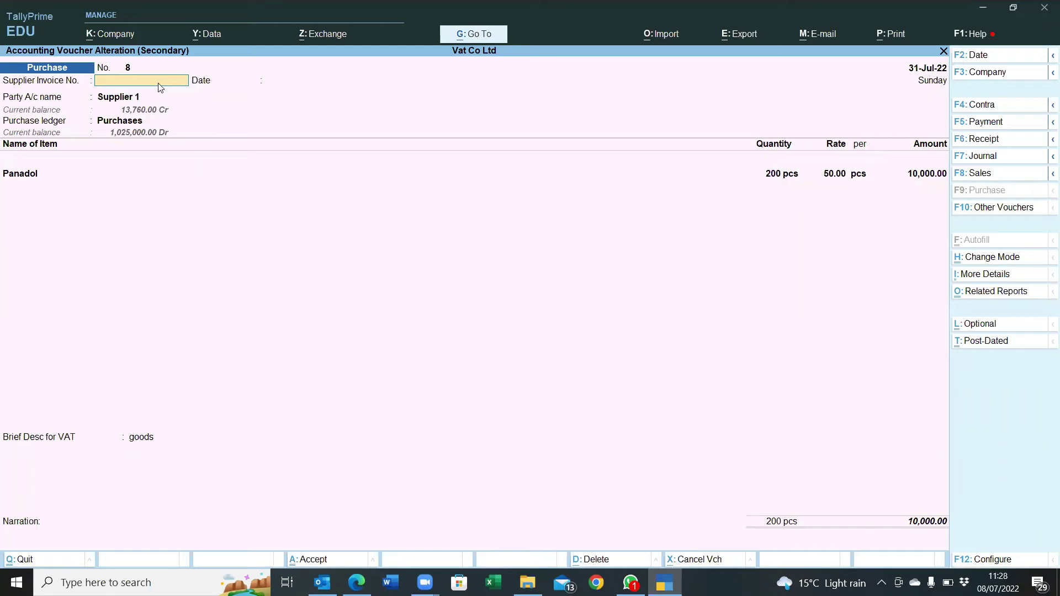
{"action": "type", "text": "008"}
{"action": "key", "text": "Return"}
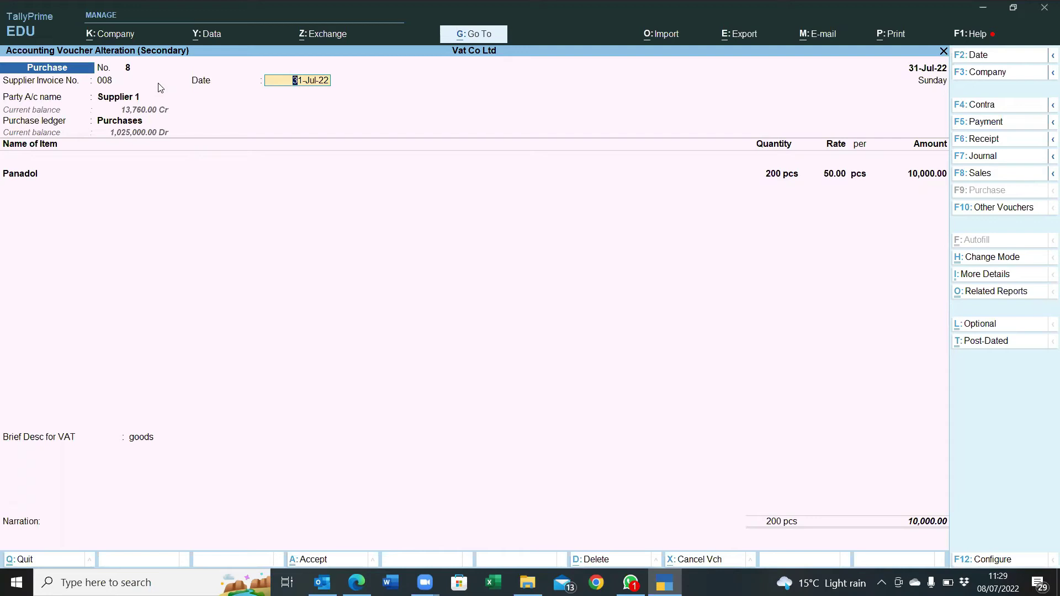
{"action": "key", "text": "ctrl"}
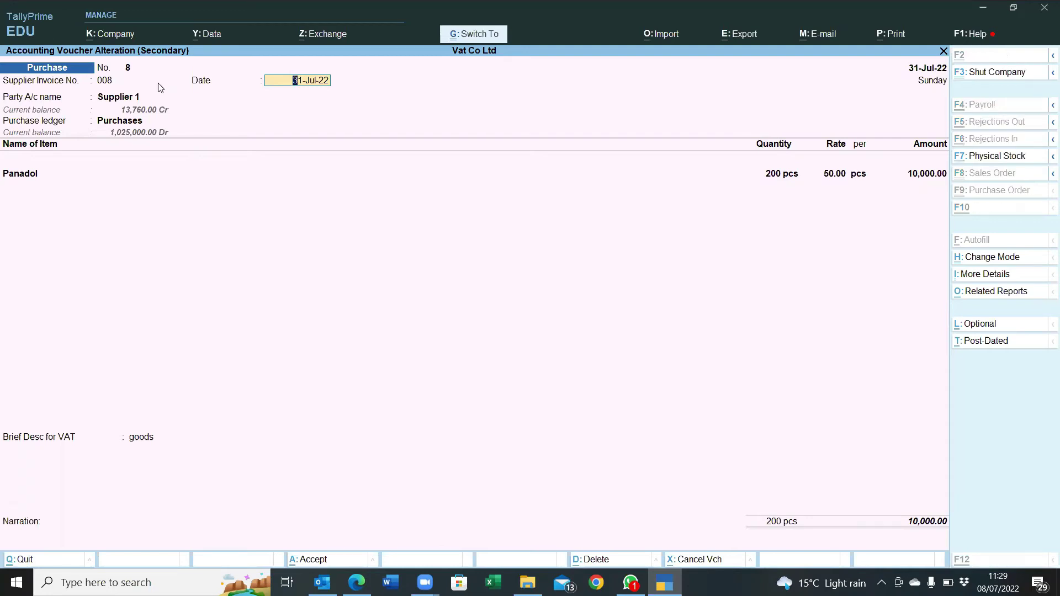
{"action": "key", "text": "ctrl+a"}
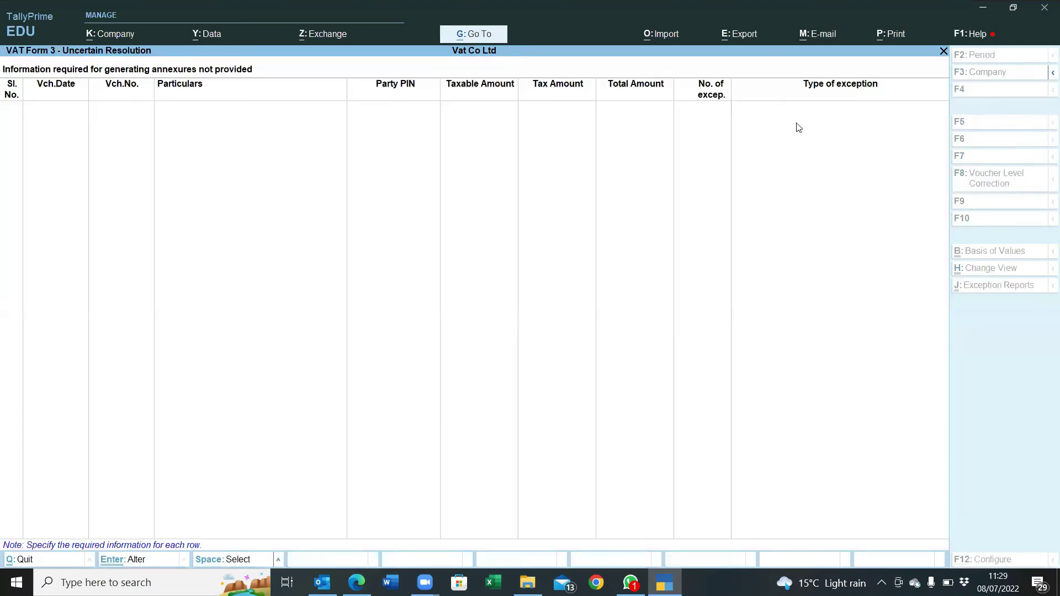
{"action": "key", "text": "Escape"}
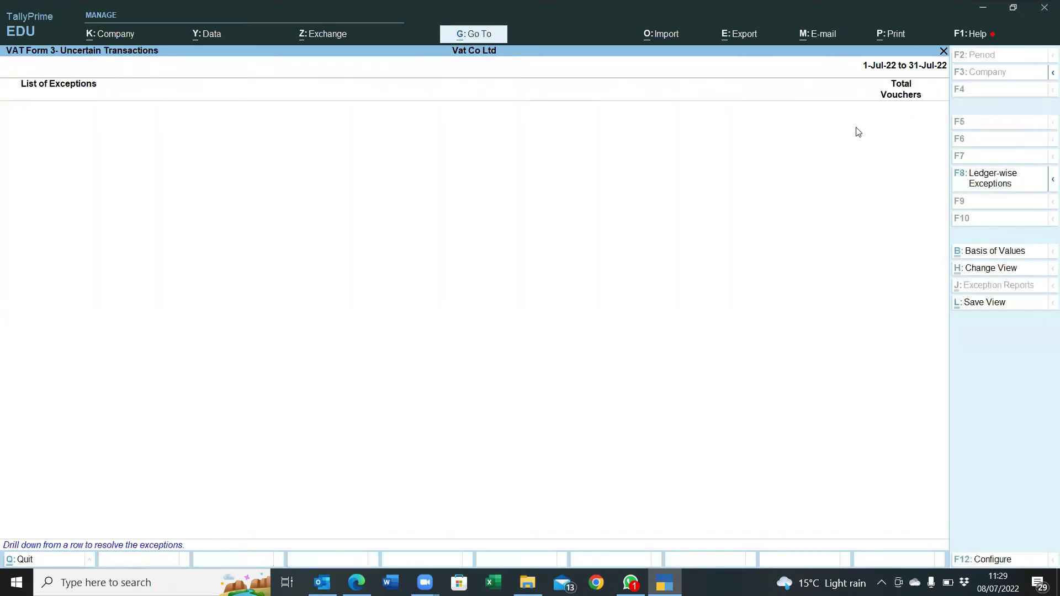
{"action": "key", "text": "Escape"}
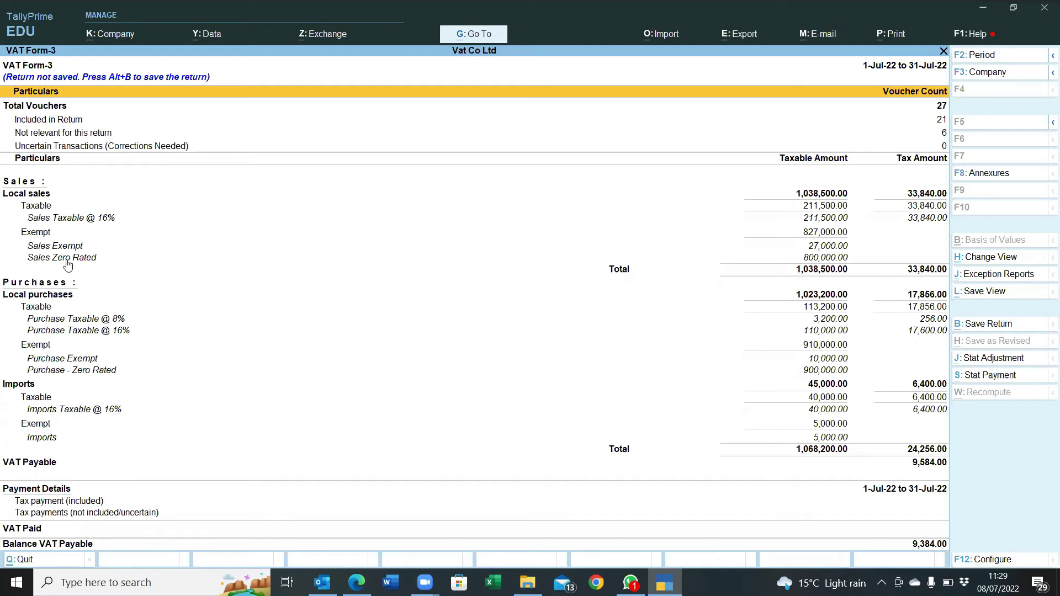
- Review the local sales lines in VAT Form-3 and check which items make up Sales Exempt
{"action": "left_click", "coordinate": [34, 210]}
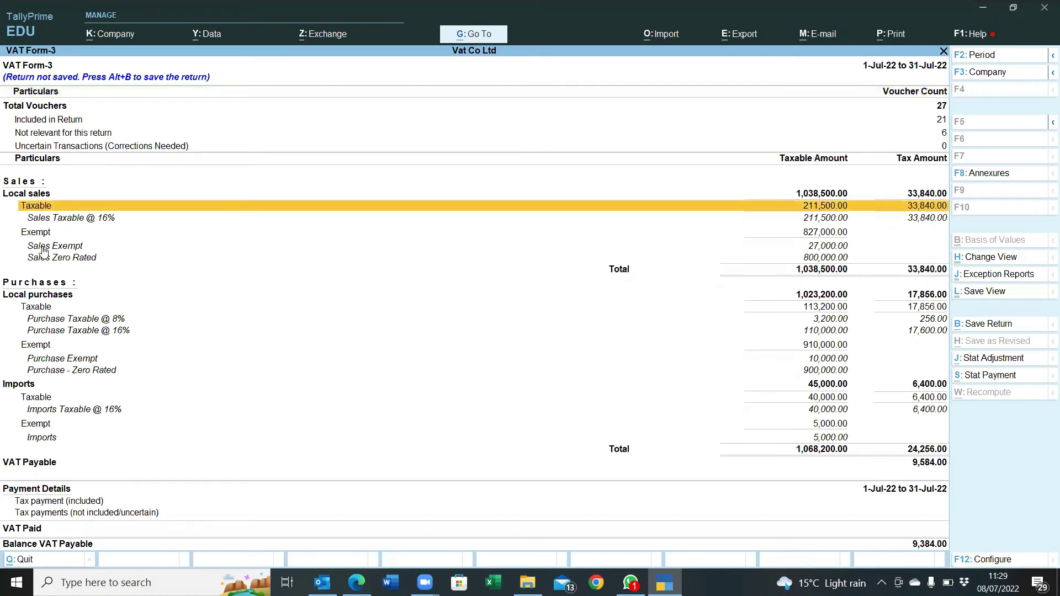
{"action": "left_click", "coordinate": [39, 252]}
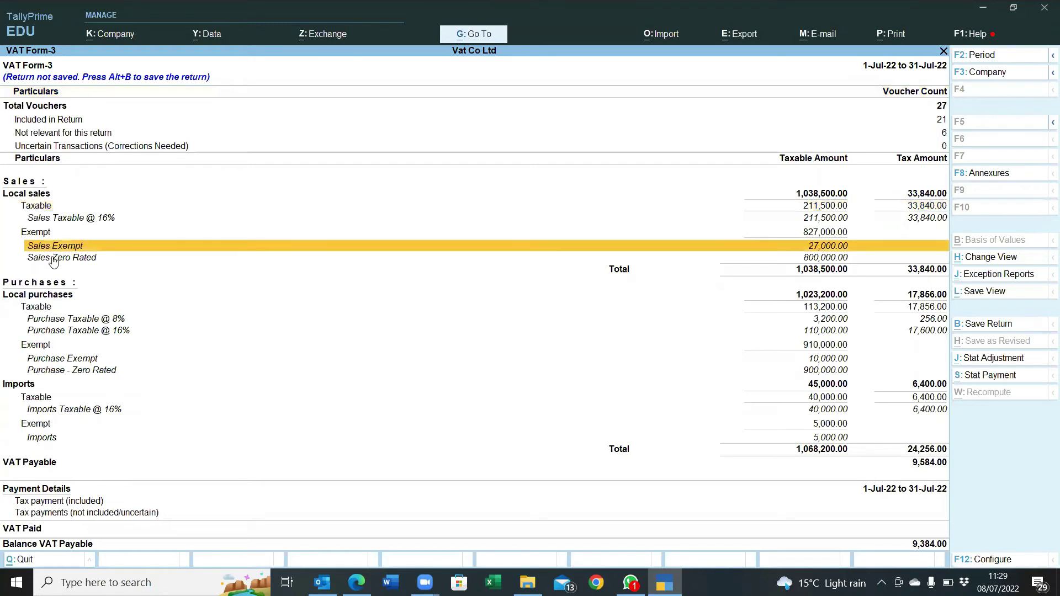
{"action": "left_click", "coordinate": [53, 259]}
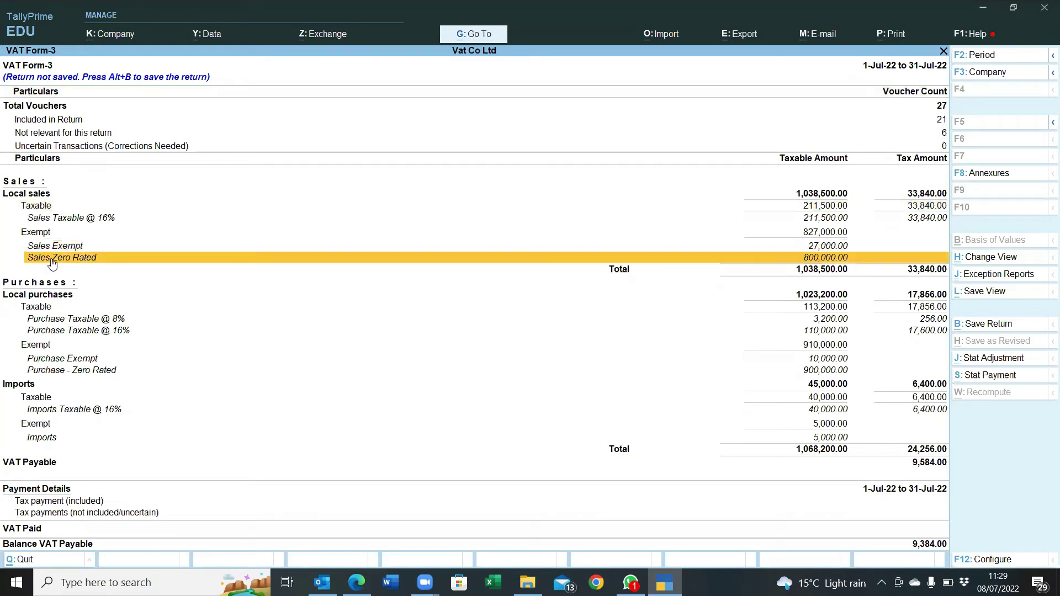
{"action": "left_click", "coordinate": [52, 250]}
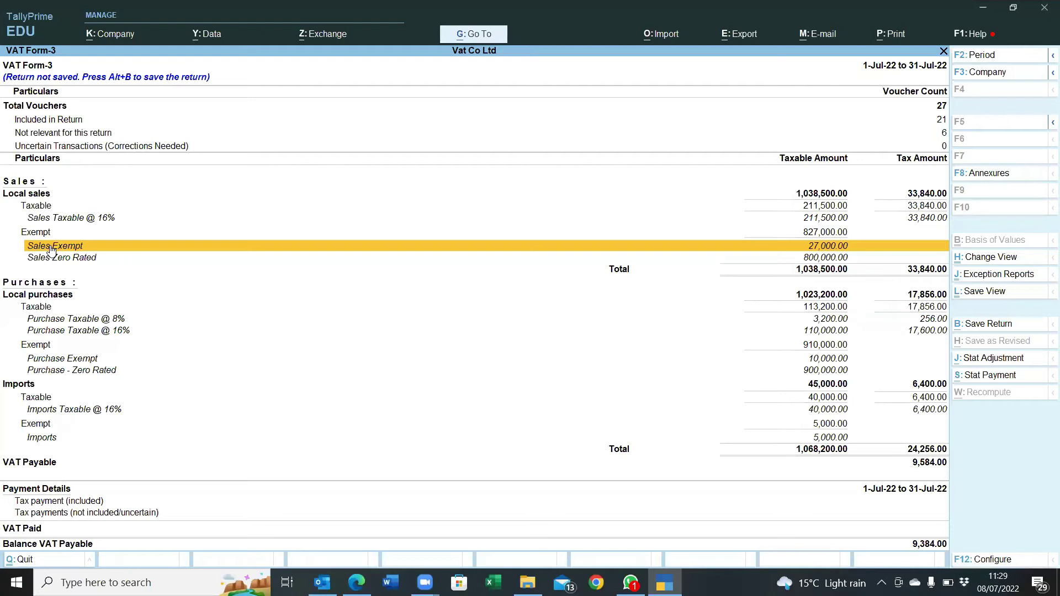
{"action": "left_click", "coordinate": [52, 249]}
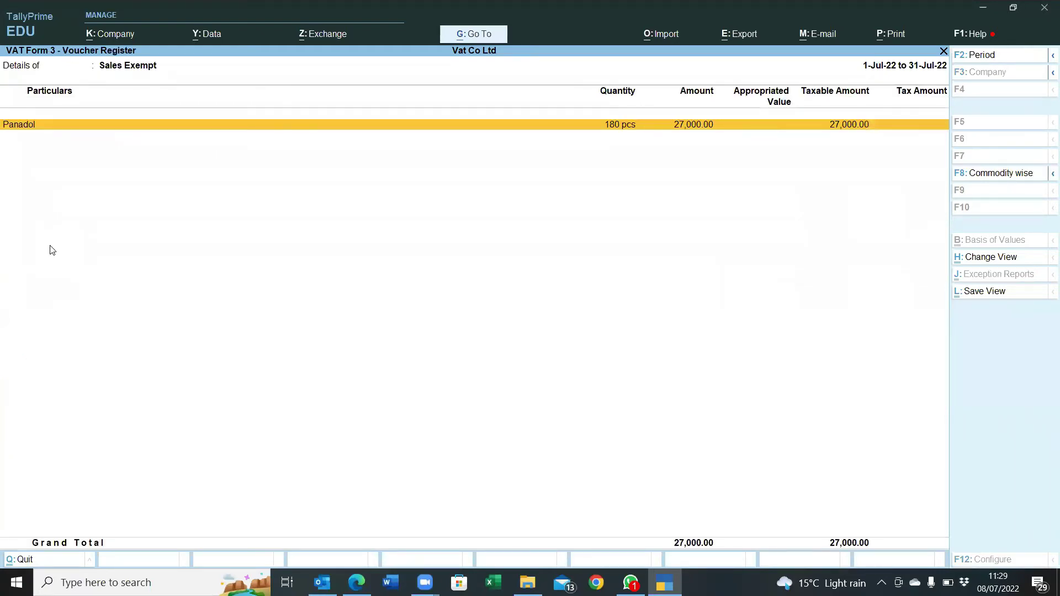
{"action": "key", "text": "Escape"}
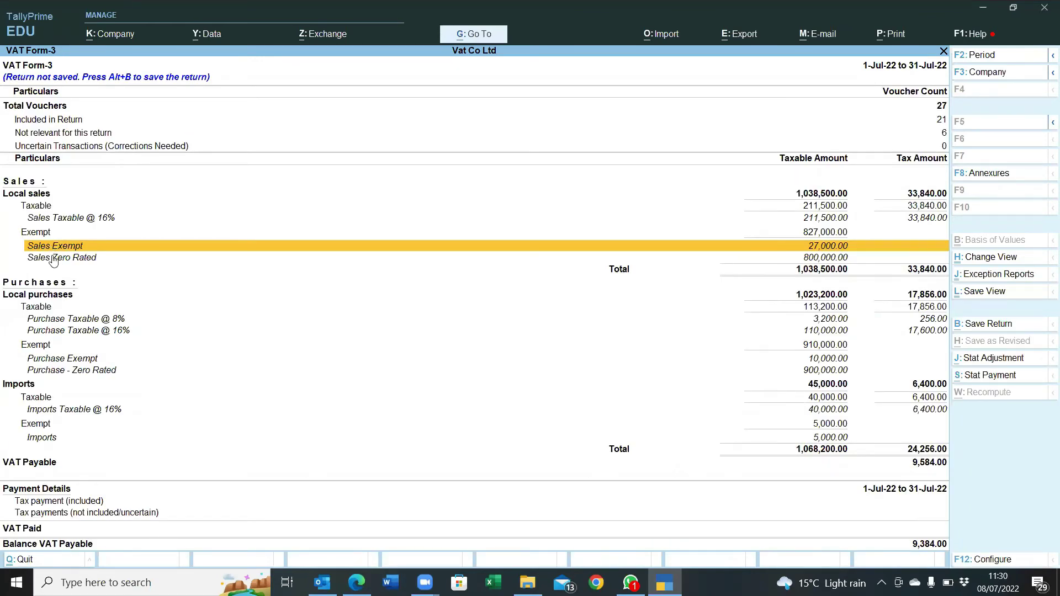
- Check which items make up the Sales Zero Rated amount in VAT Form-3
{"action": "left_click", "coordinate": [53, 258]}
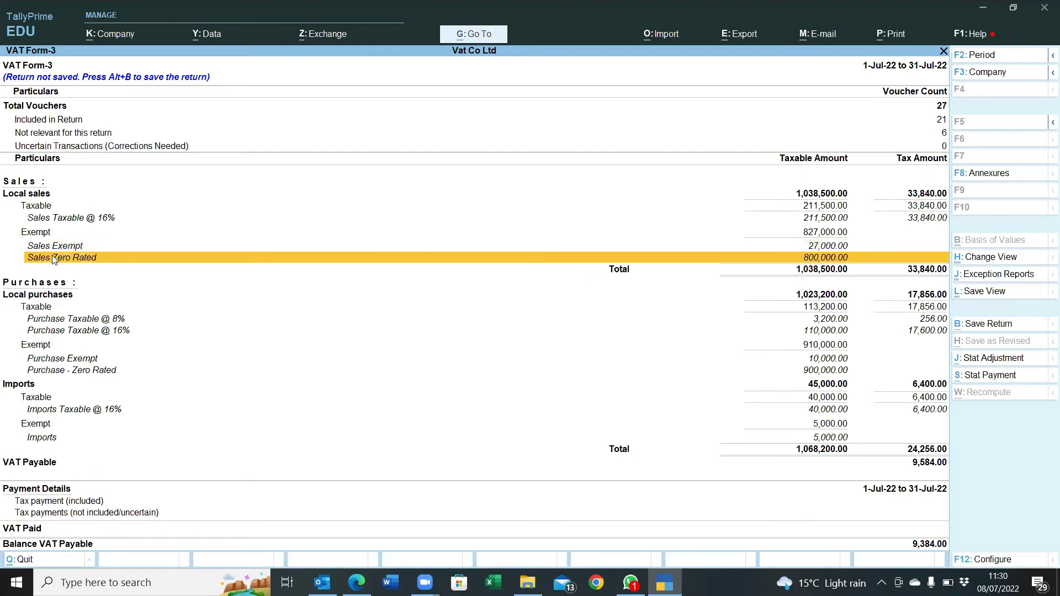
{"action": "left_click", "coordinate": [52, 257]}
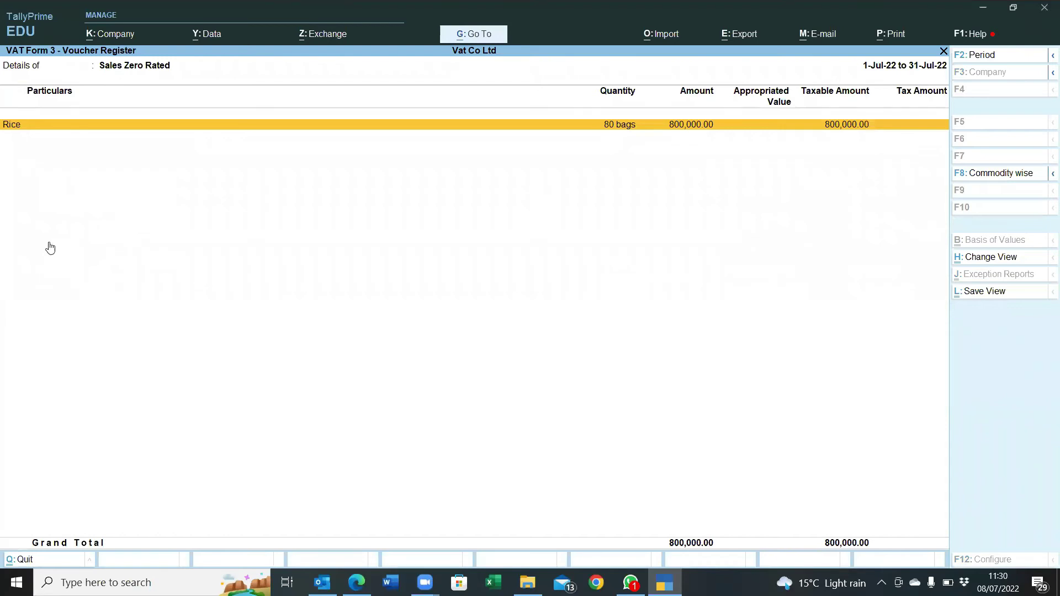
{"action": "key", "text": "Escape"}
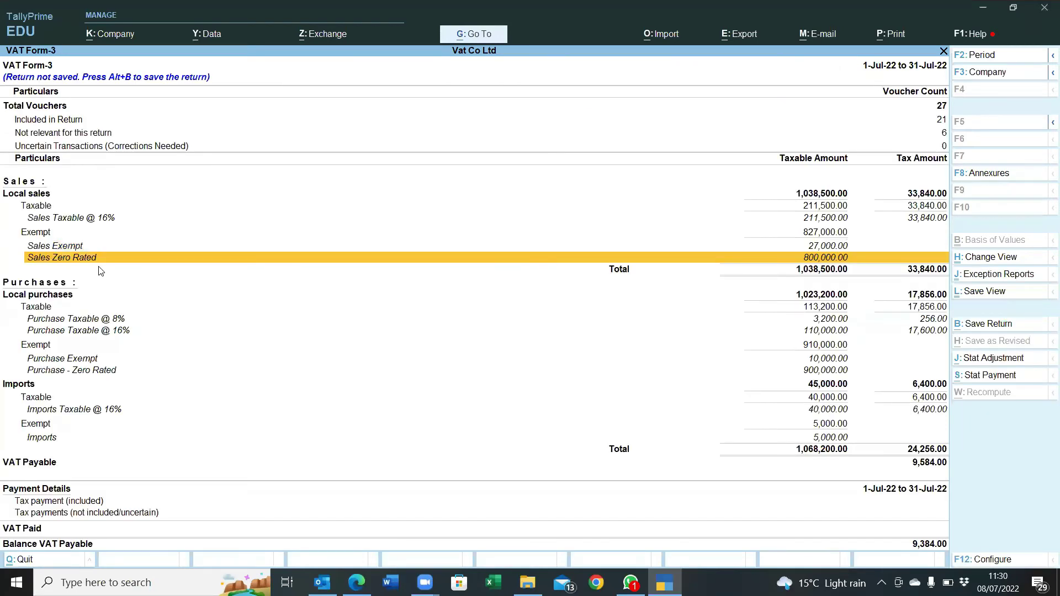
- Review the taxable local purchases and list the vouchers behind Purchase Taxable @ 8%
{"action": "left_click", "coordinate": [37, 310]}
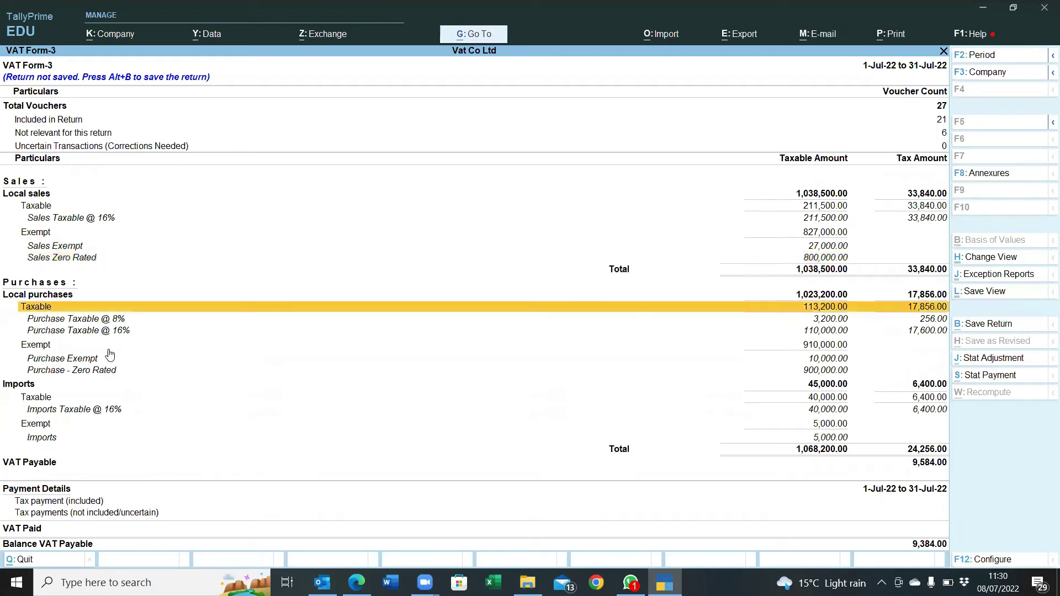
{"action": "left_click", "coordinate": [63, 321]}
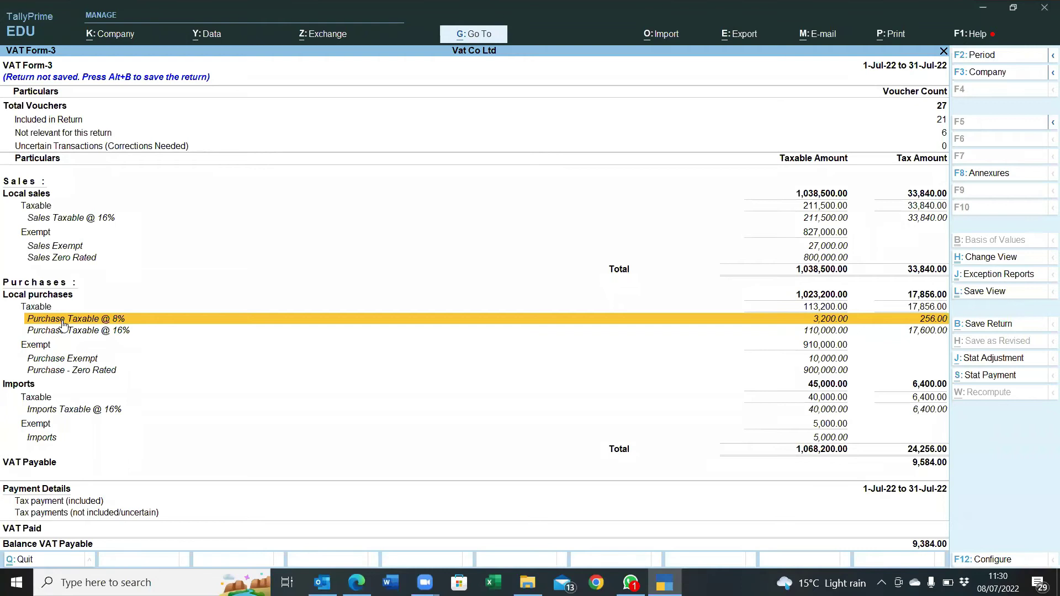
{"action": "key", "text": "Return"}
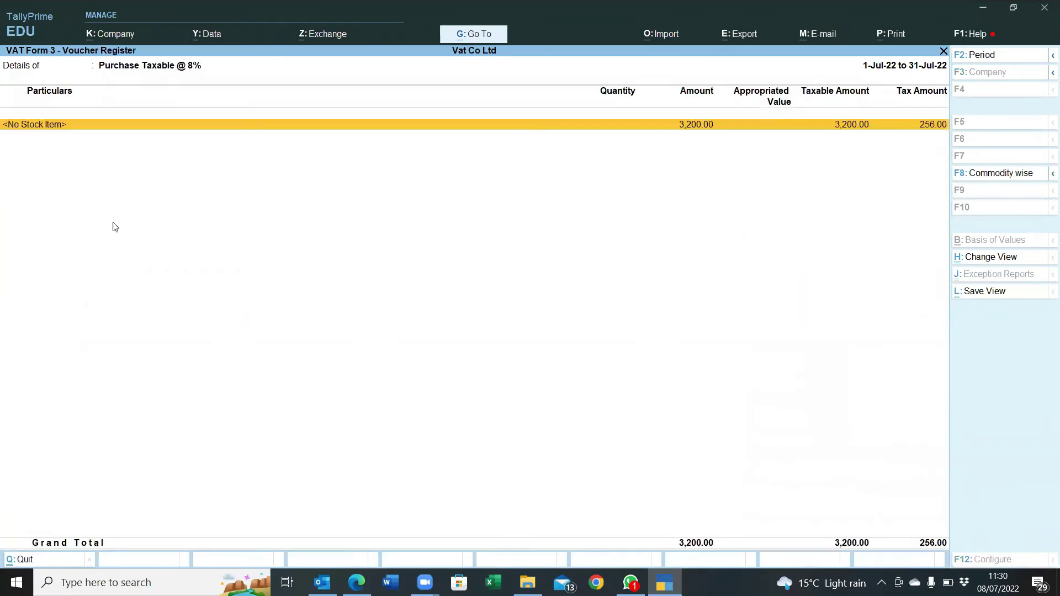
{"action": "key", "text": "Return"}
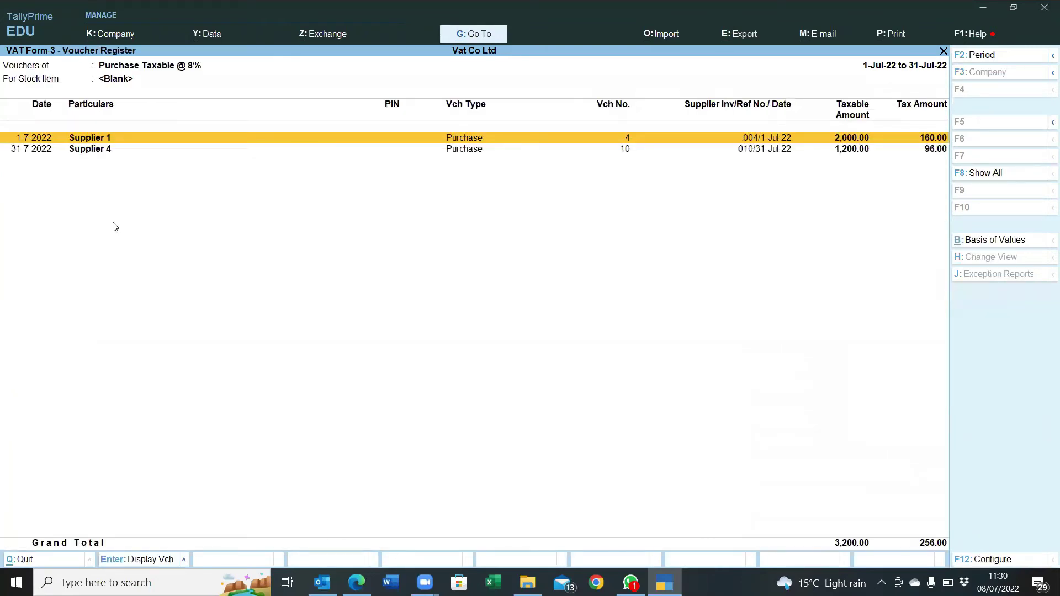
- View the Supplier 1 purchase voucher for fuel behind Purchase Taxable @ 8% and return to VAT Form-3
{"action": "key", "text": "Return"}
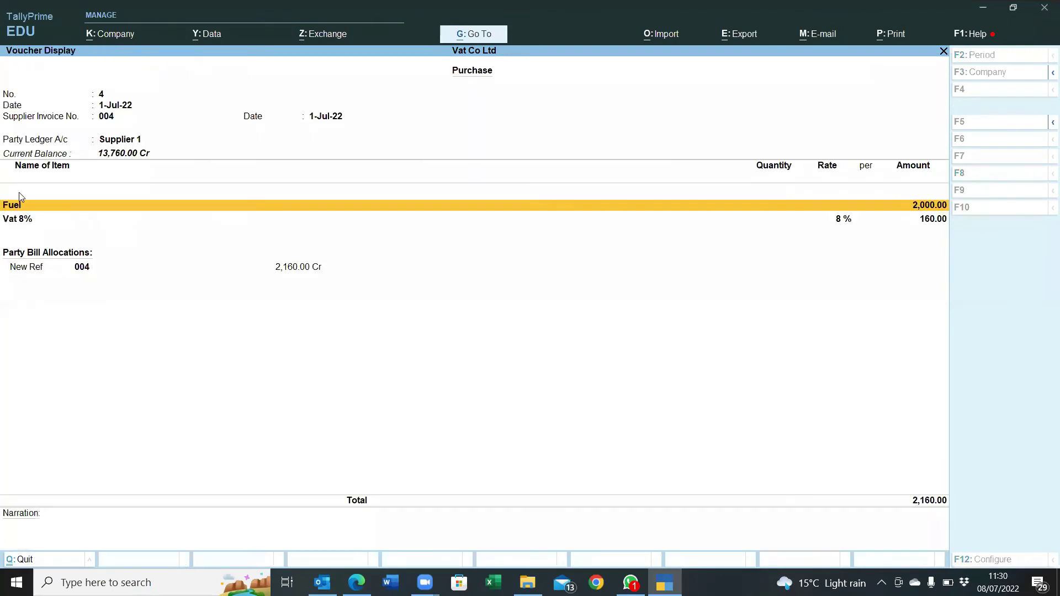
{"action": "key", "text": "Escape"}
{"action": "key", "text": "Escape"}
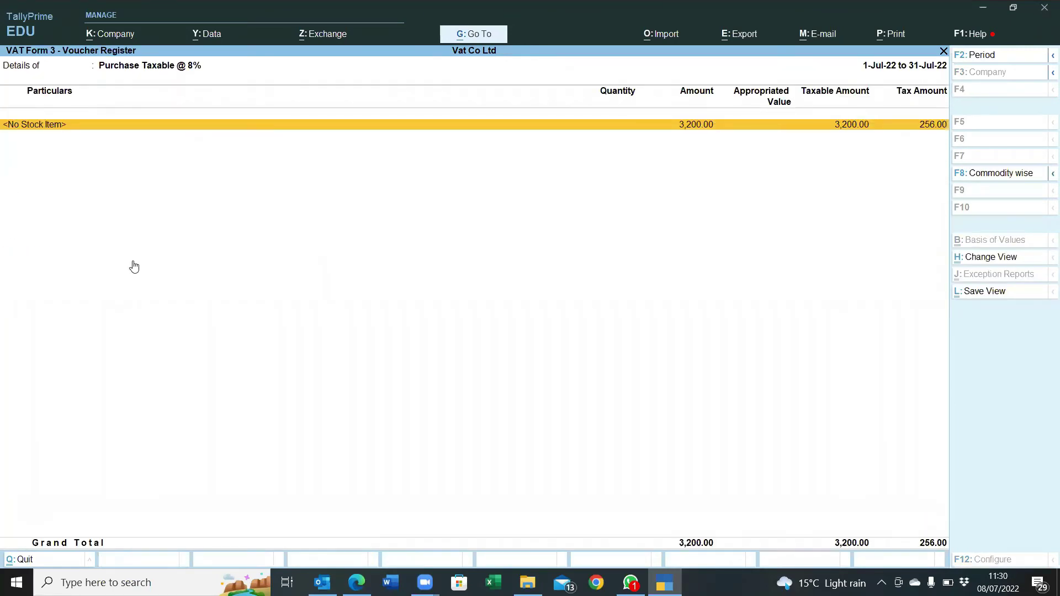
{"action": "key", "text": "Escape"}
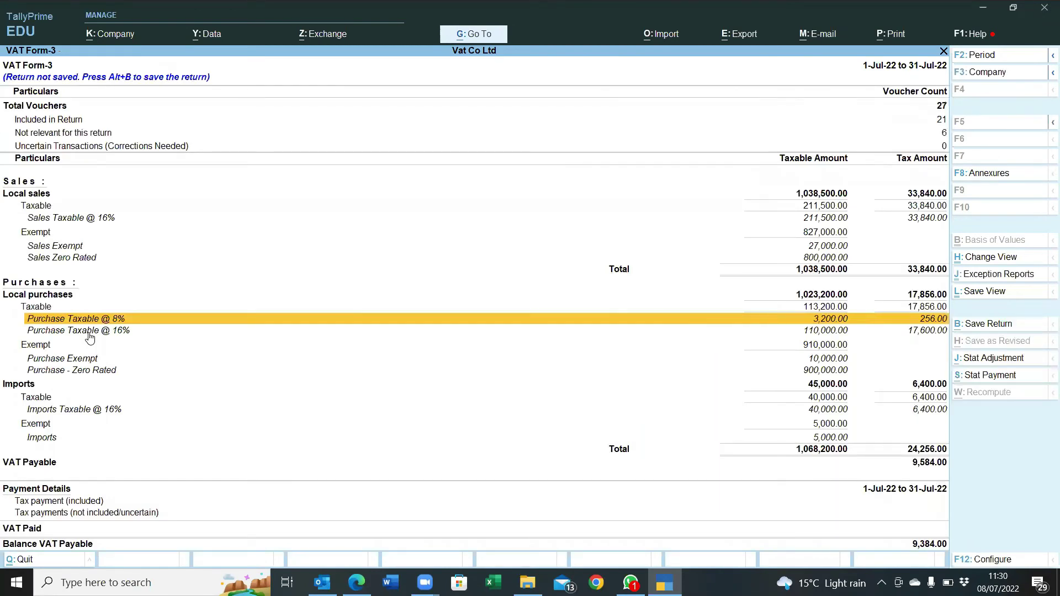
- Review the Purchase Taxable @ 16%, Purchase Exempt and Purchase - Zero Rated lines in VAT Form-3
{"action": "left_click", "coordinate": [89, 332]}
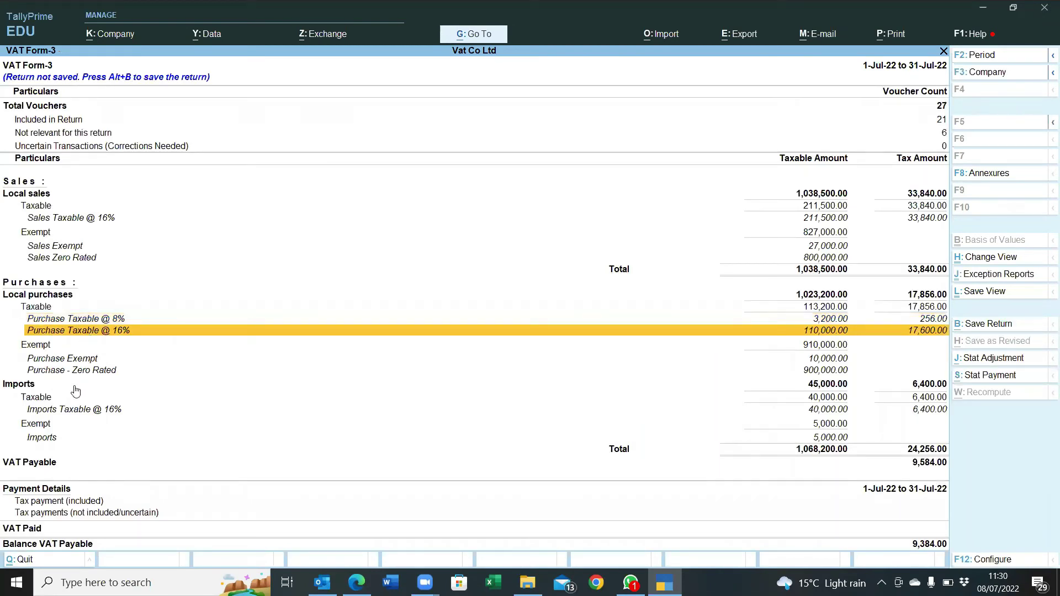
{"action": "left_click", "coordinate": [53, 360]}
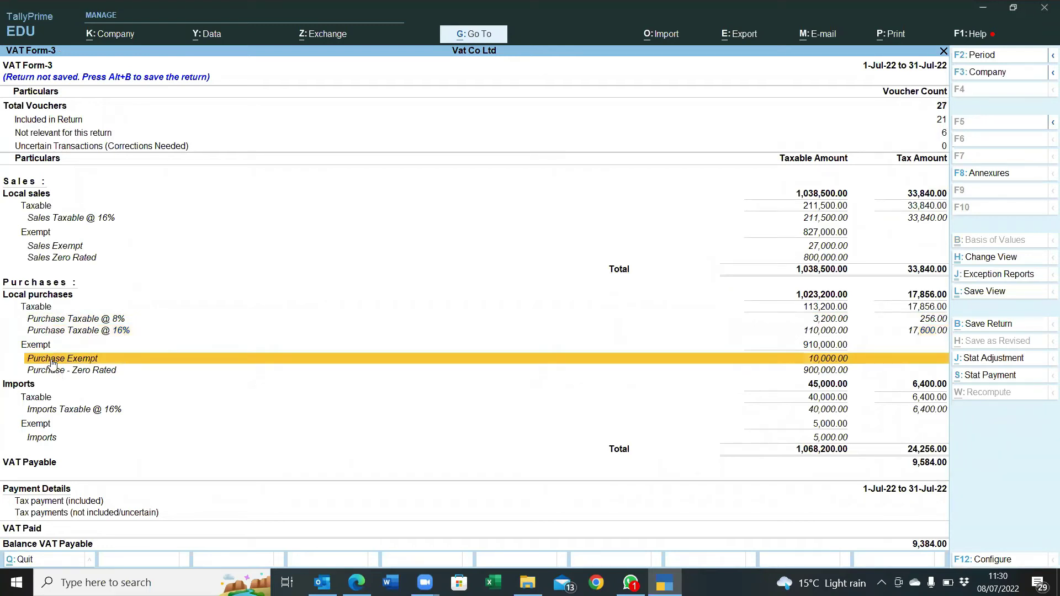
{"action": "left_click", "coordinate": [82, 375]}
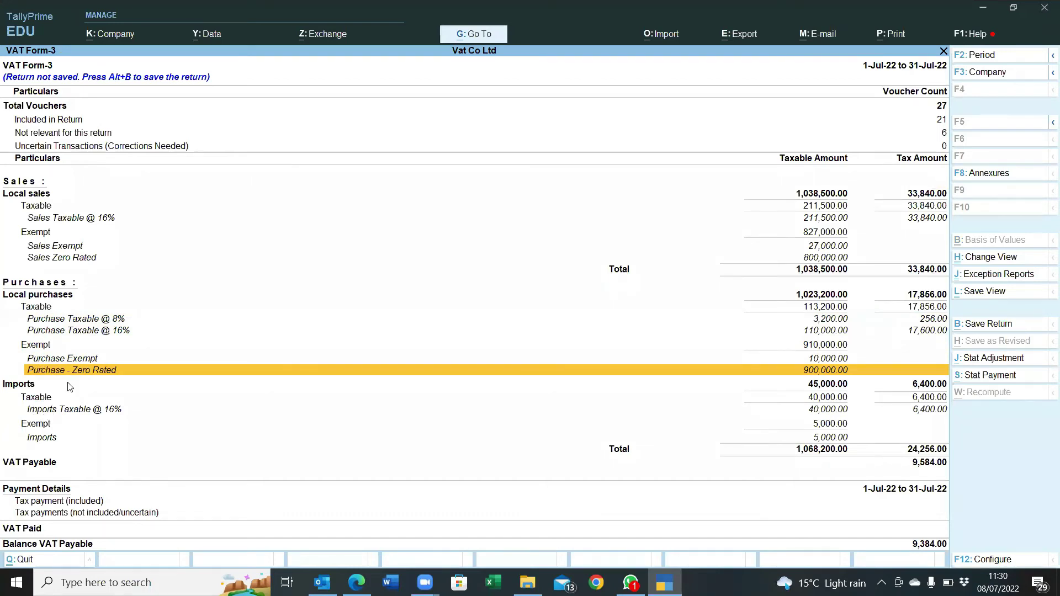
- Drill down from Imports Taxable @ 16% through Beans and view the Supplier 3 purchase voucher
{"action": "left_click", "coordinate": [47, 409]}
{"action": "key", "text": "Return"}
{"action": "key", "text": "Return"}
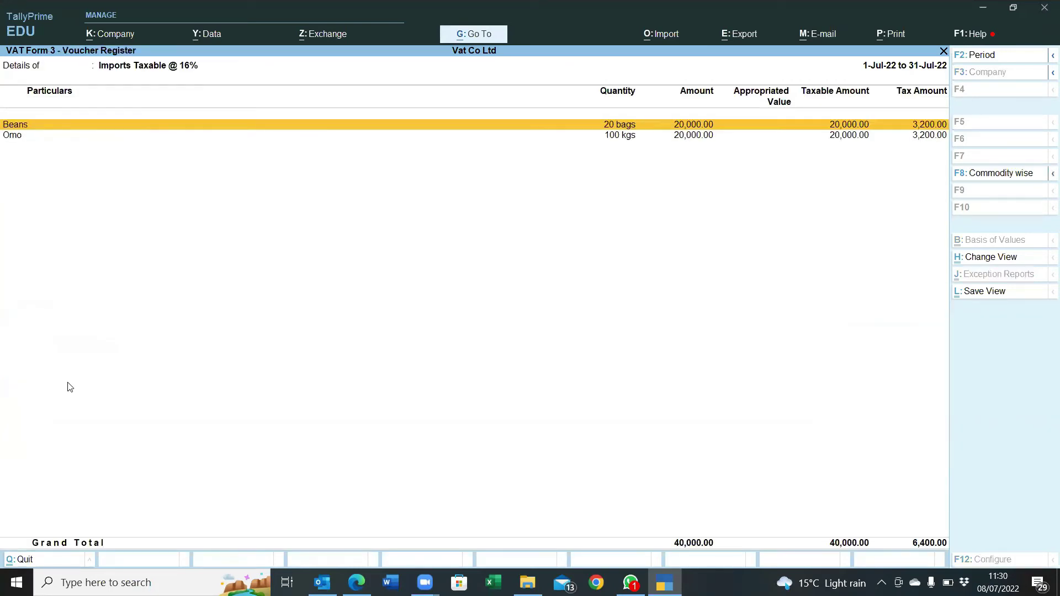
{"action": "key", "text": "Return"}
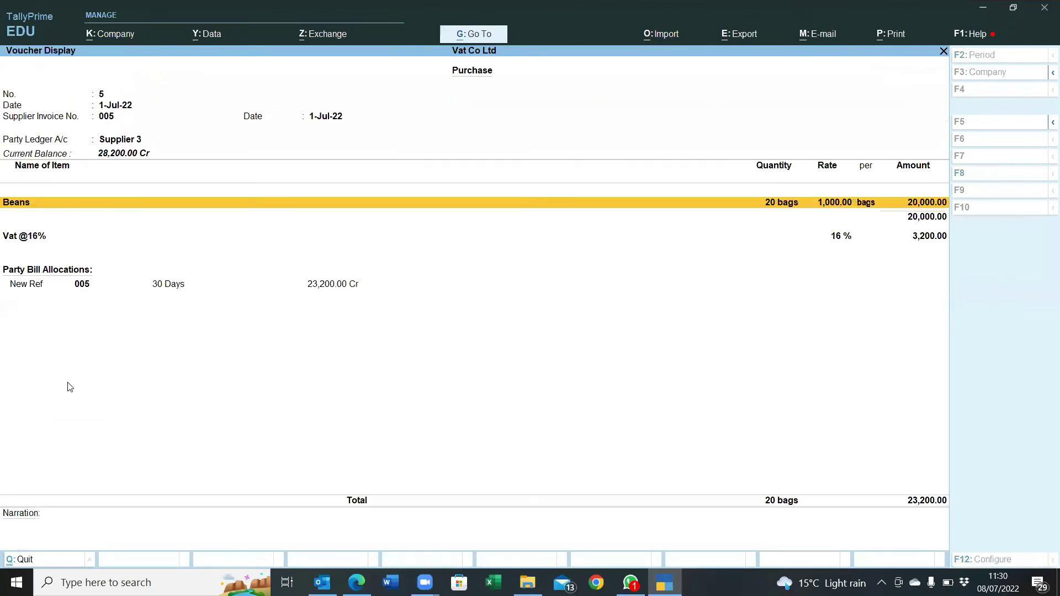
{"action": "key", "text": "Escape"}
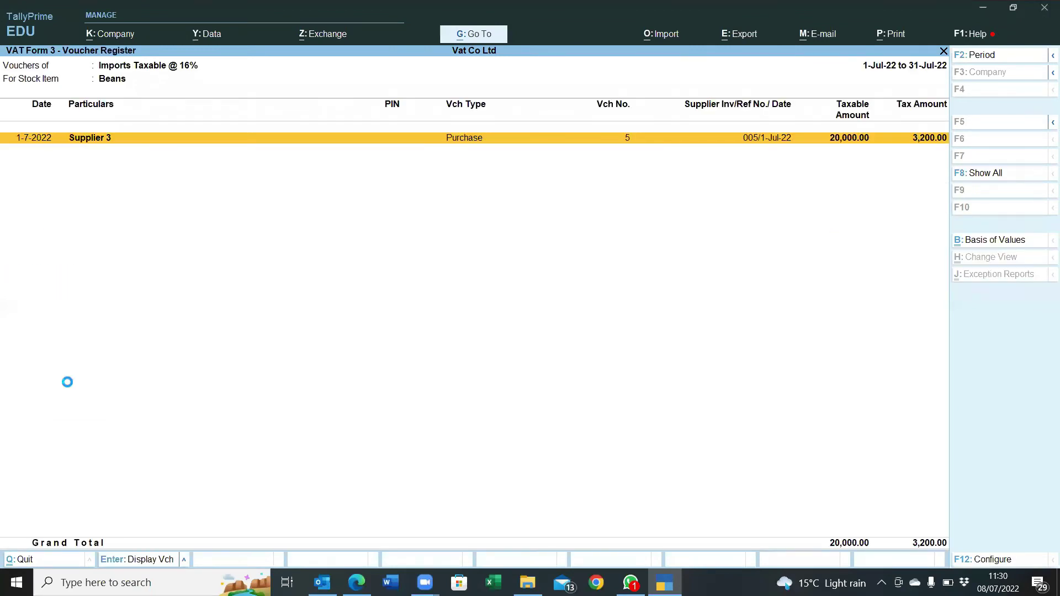
- Open the Supplier 3 purchase for alteration, check its customs entry number and VAT description, accept it and return to VAT Form-3
{"action": "key", "text": "ctrl"}
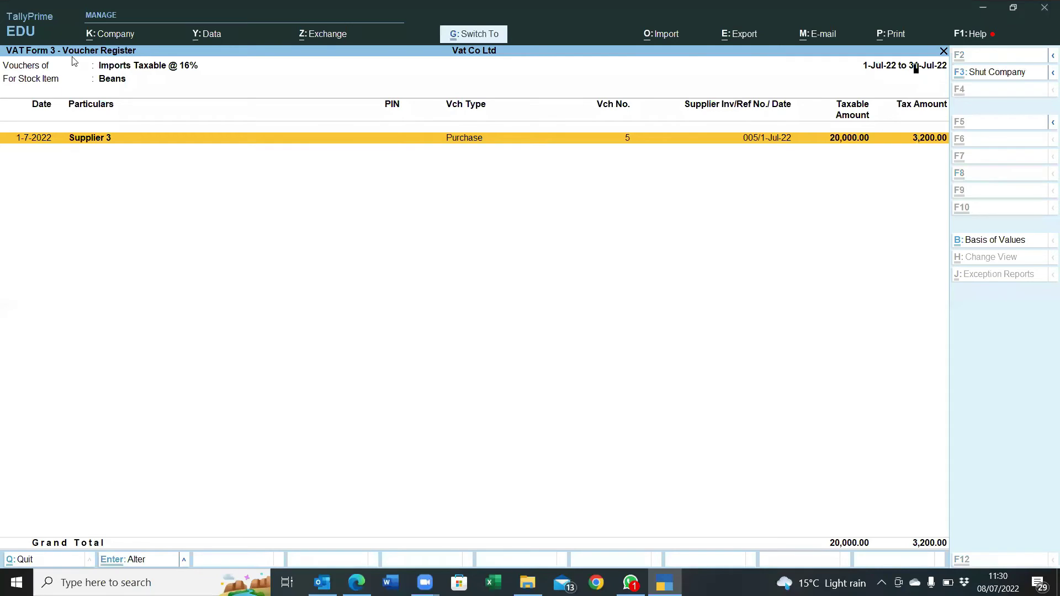
{"action": "key", "text": "ctrl+Return"}
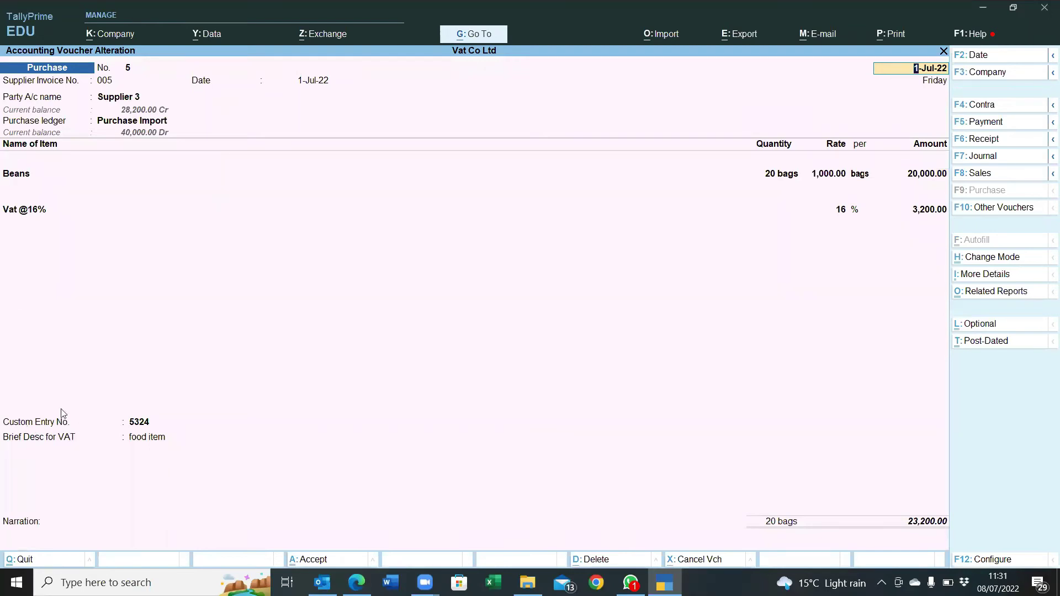
{"action": "left_click", "coordinate": [141, 425]}
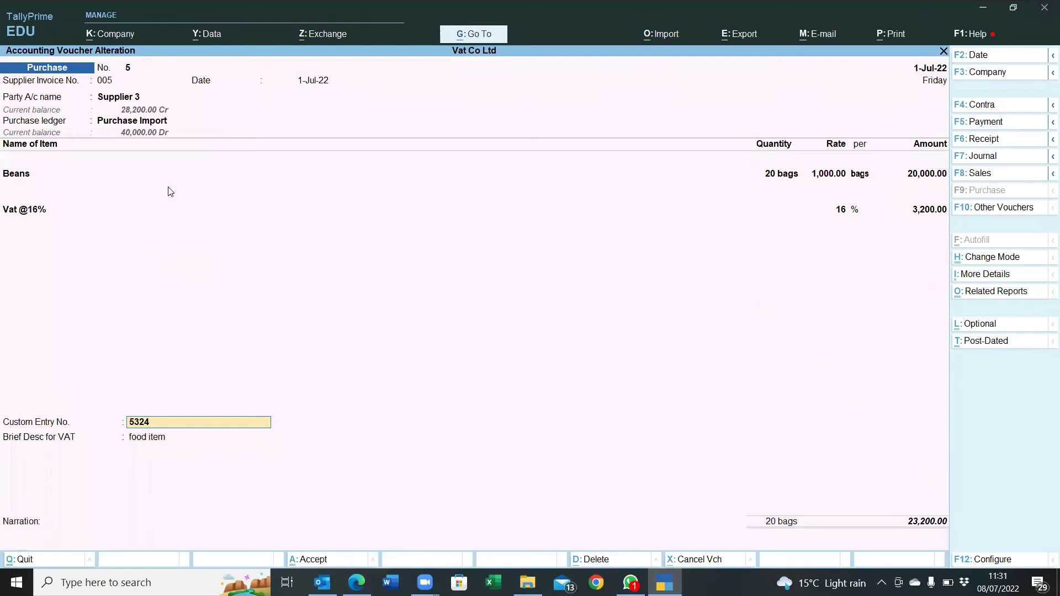
{"action": "key", "text": "Return"}
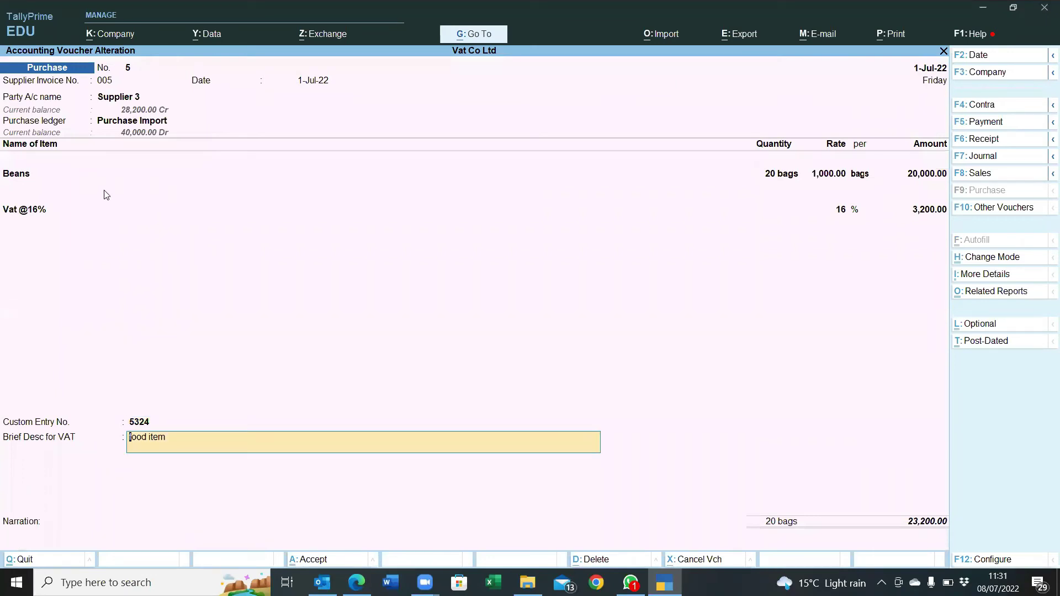
{"action": "key", "text": "ctrl"}
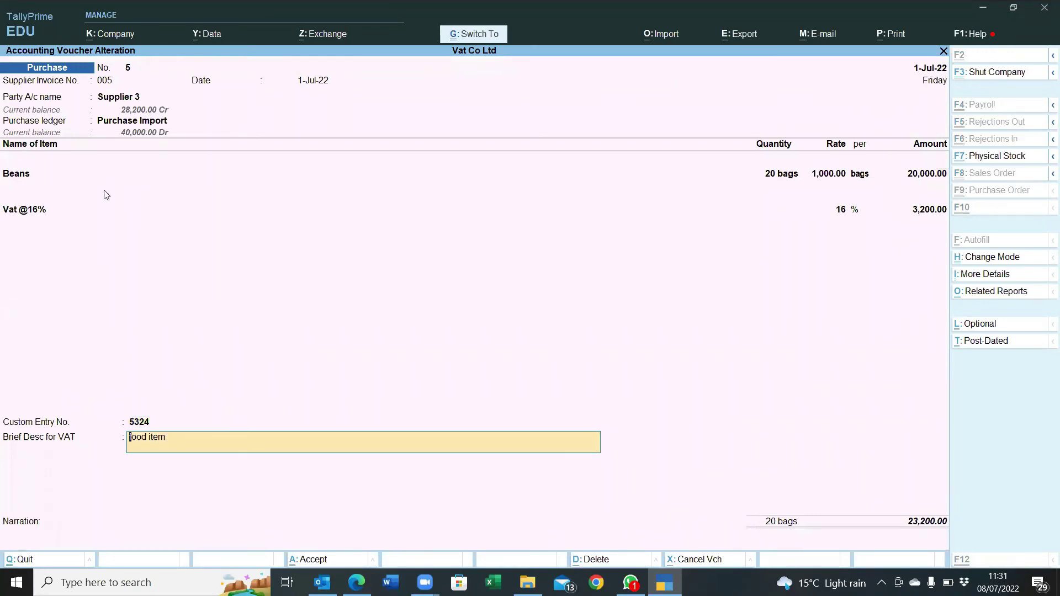
{"action": "key", "text": "ctrl+a"}
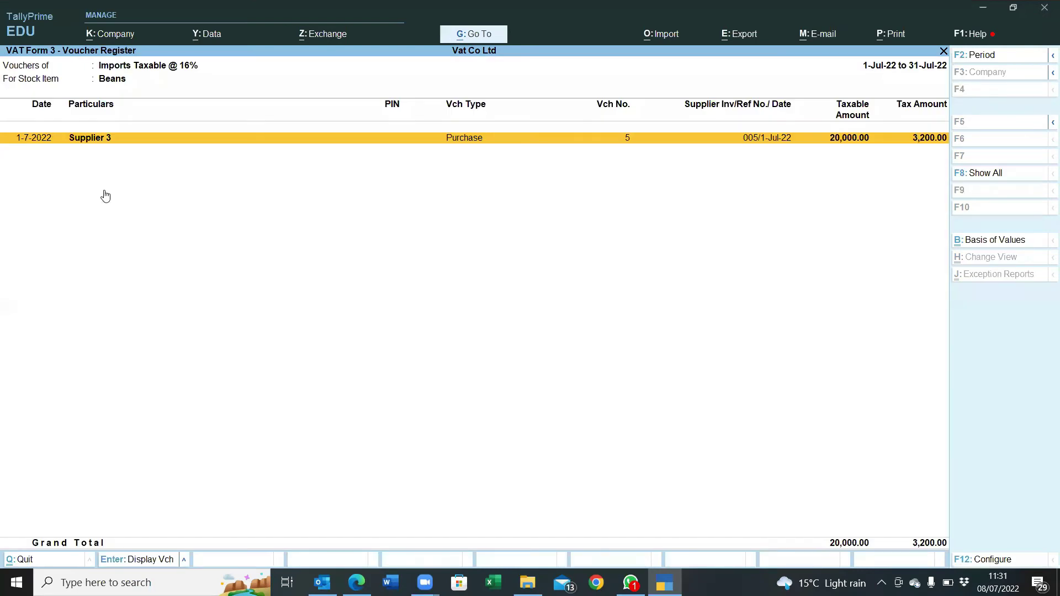
{"action": "key", "text": "Escape"}
{"action": "key", "text": "Escape"}
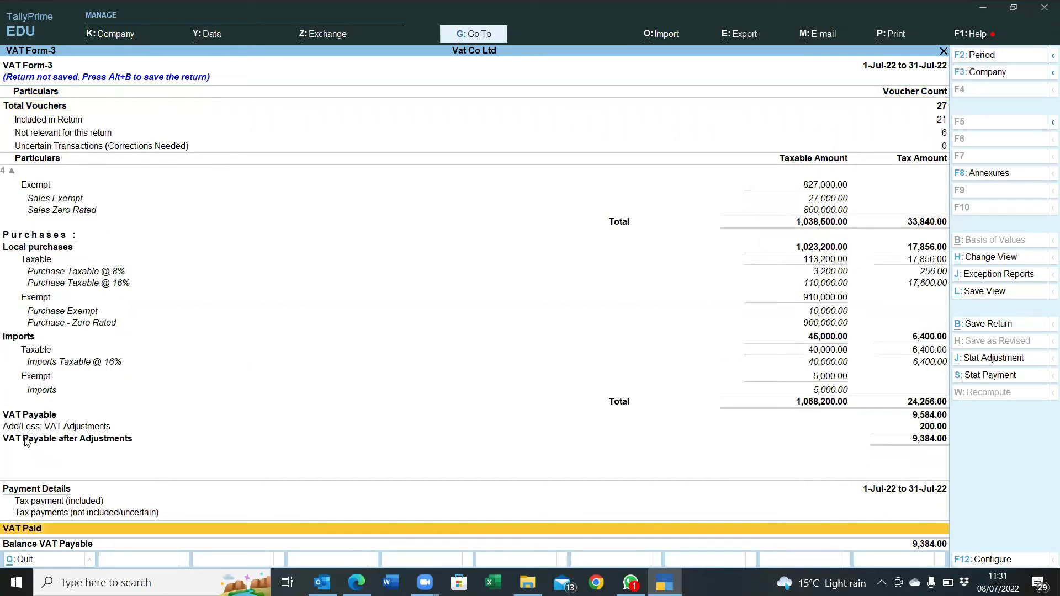
- Review the VAT adjustments, tax payment and VAT Paid lines in VAT Form-3
{"action": "left_click", "coordinate": [75, 430]}
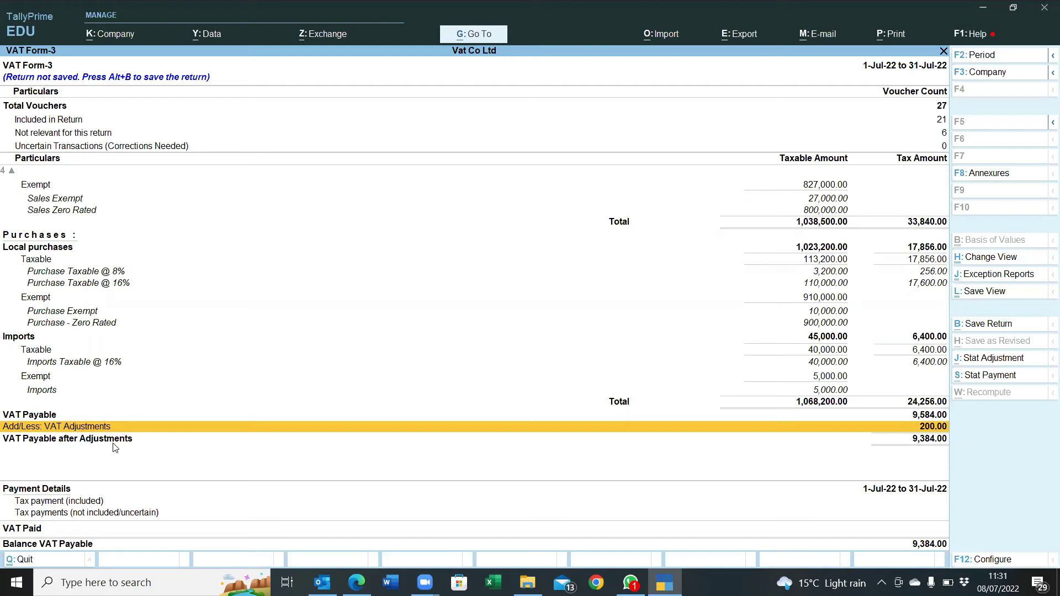
{"action": "key", "text": "Down"}
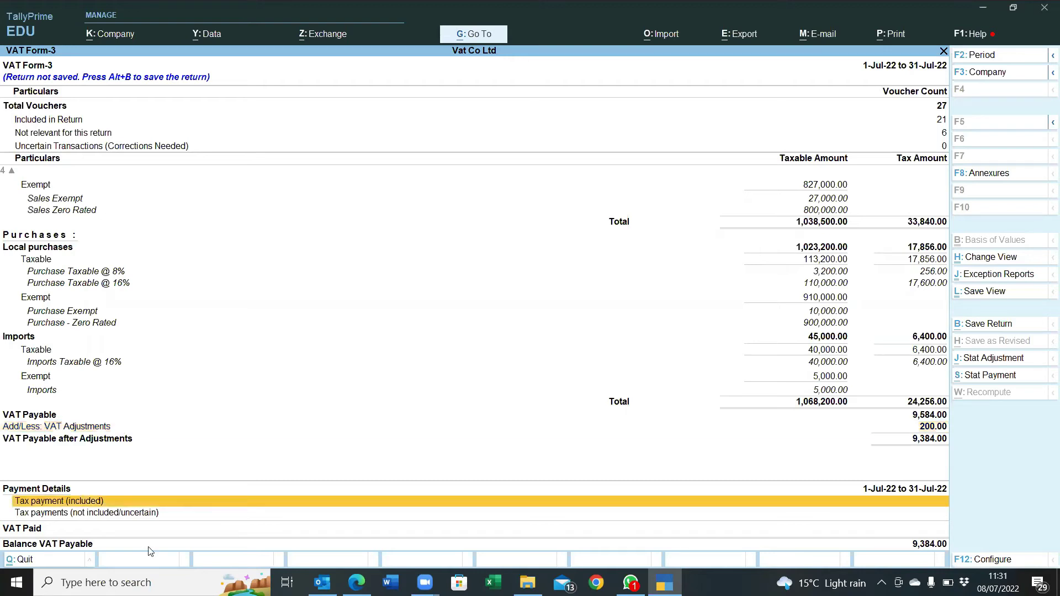
{"action": "key", "text": "Down"}
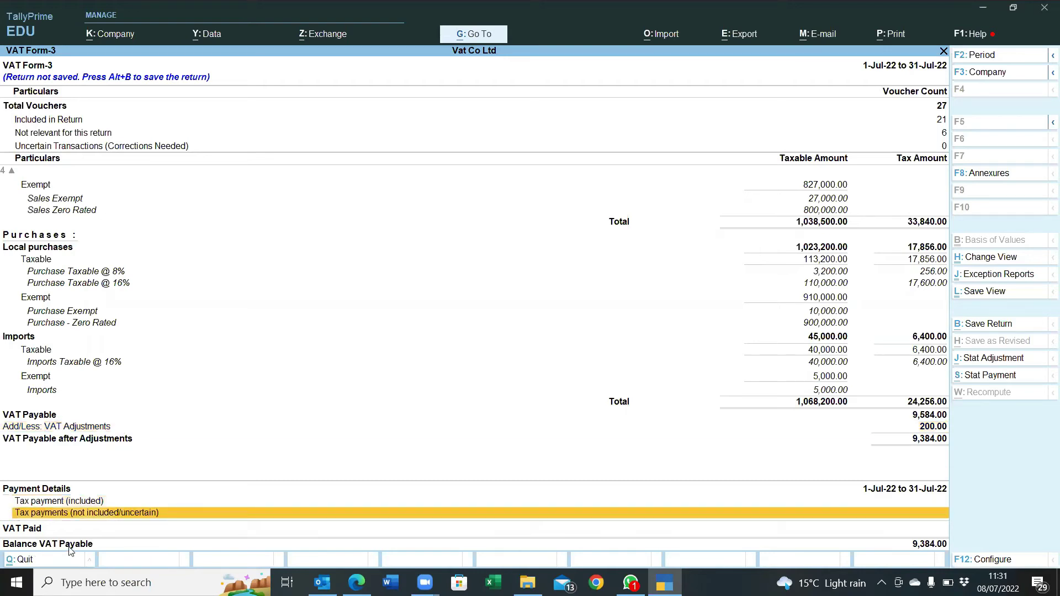
{"action": "left_click", "coordinate": [45, 533]}
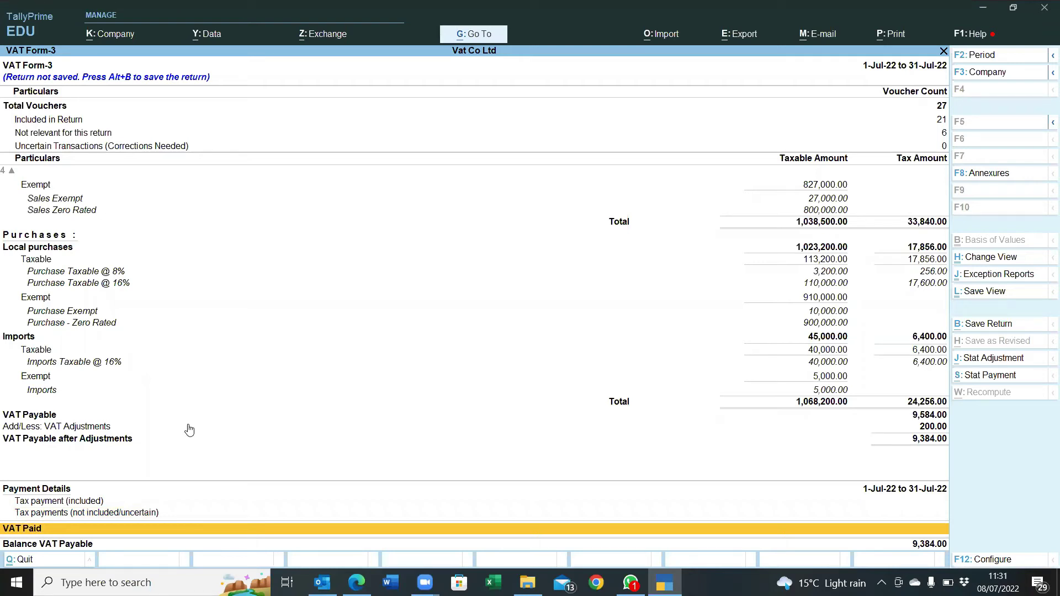
{"action": "scroll", "coordinate": [168, 399], "scroll_direction": "up", "scroll_amount": 6}
{"action": "scroll", "coordinate": [169, 402], "scroll_direction": "up", "scroll_amount": 8}
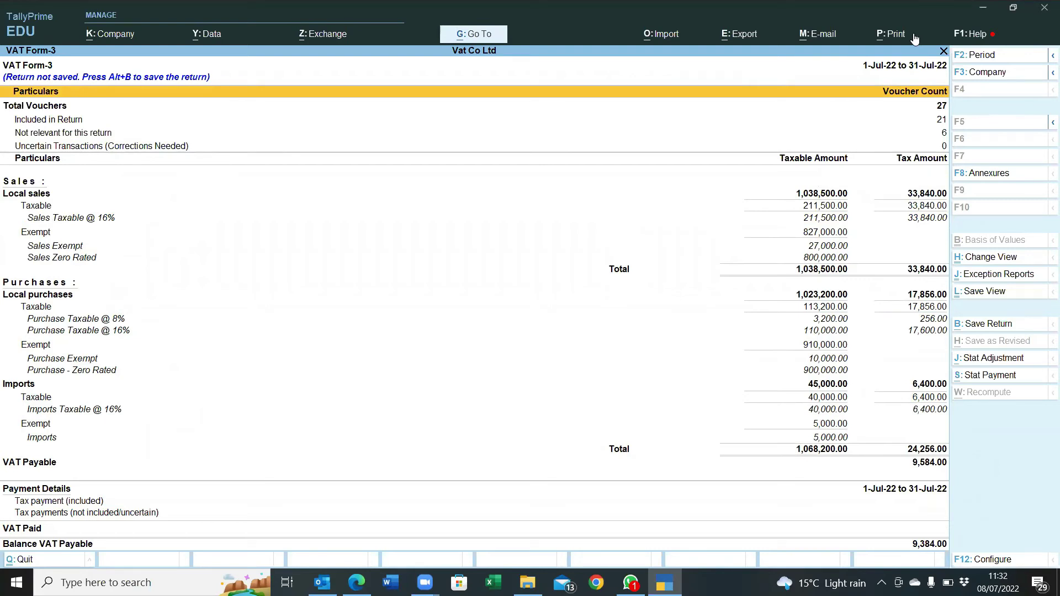
- Start exporting VAT Form-3 to the local drive in Excel (Spreadsheet) format
{"action": "key", "text": "alt"}
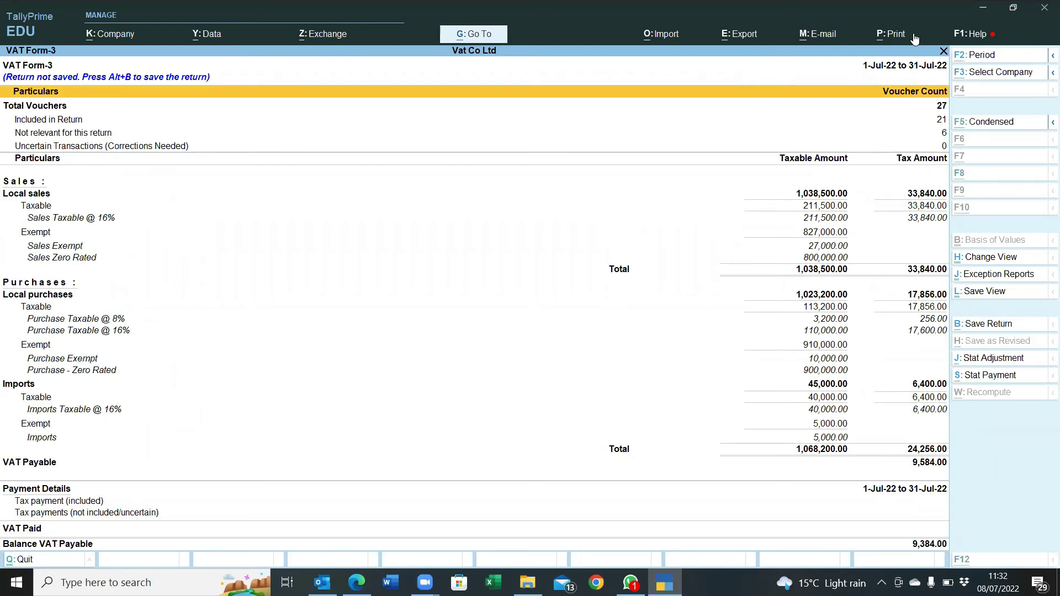
{"action": "key", "text": "alt+e"}
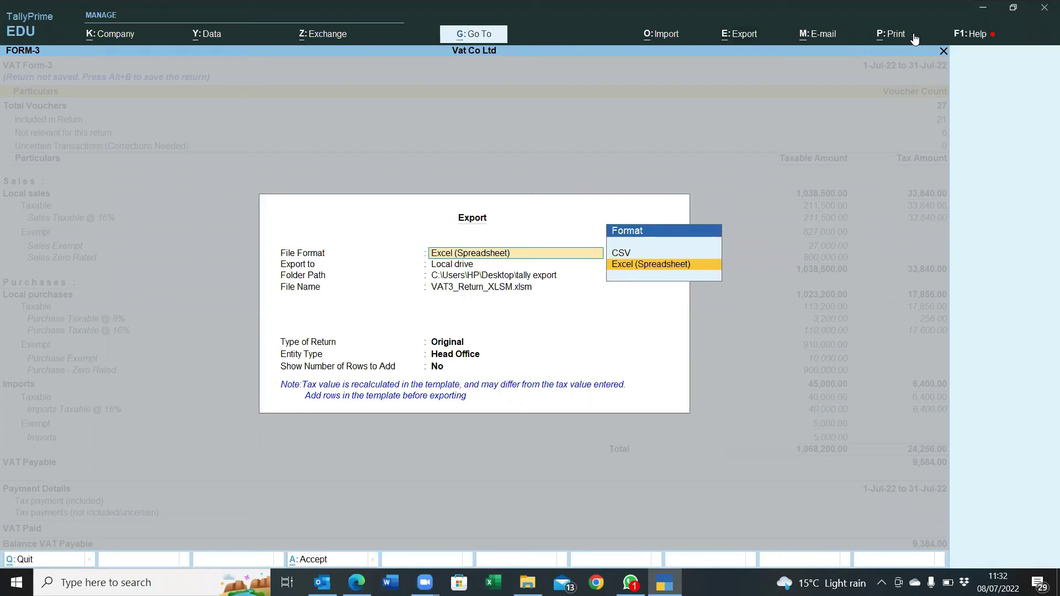
{"action": "key", "text": "Return"}
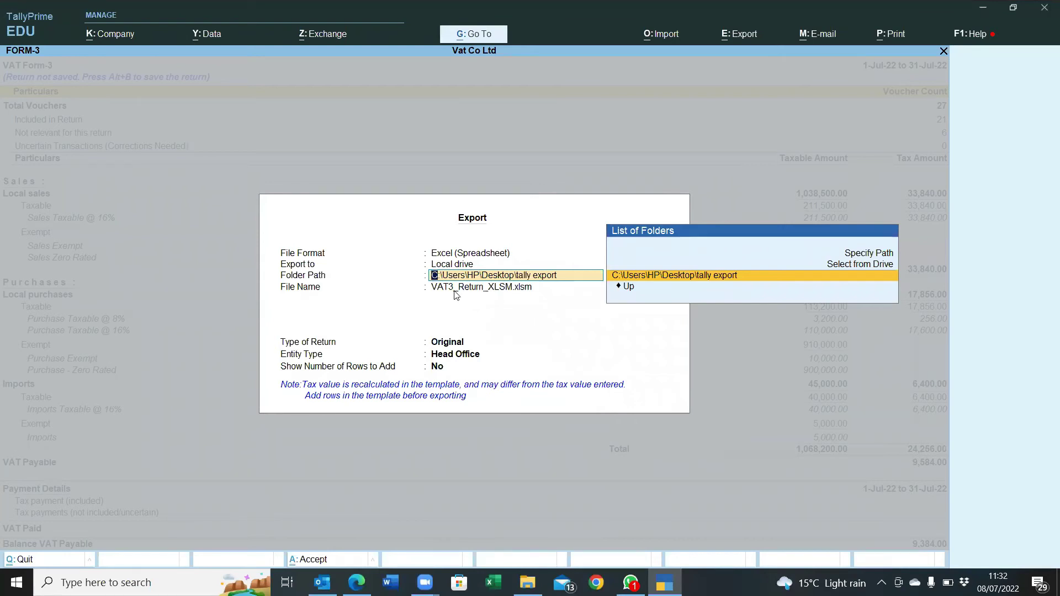
- Set the export folder to D:\vat folder by selecting it from the drive
{"action": "key", "text": "Up"}
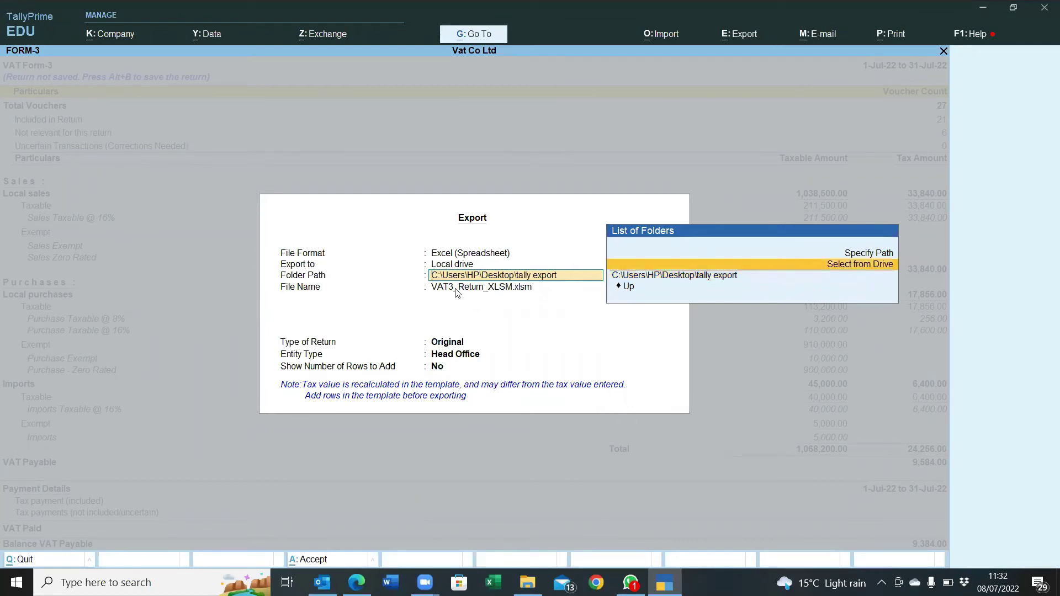
{"action": "key", "text": "Return"}
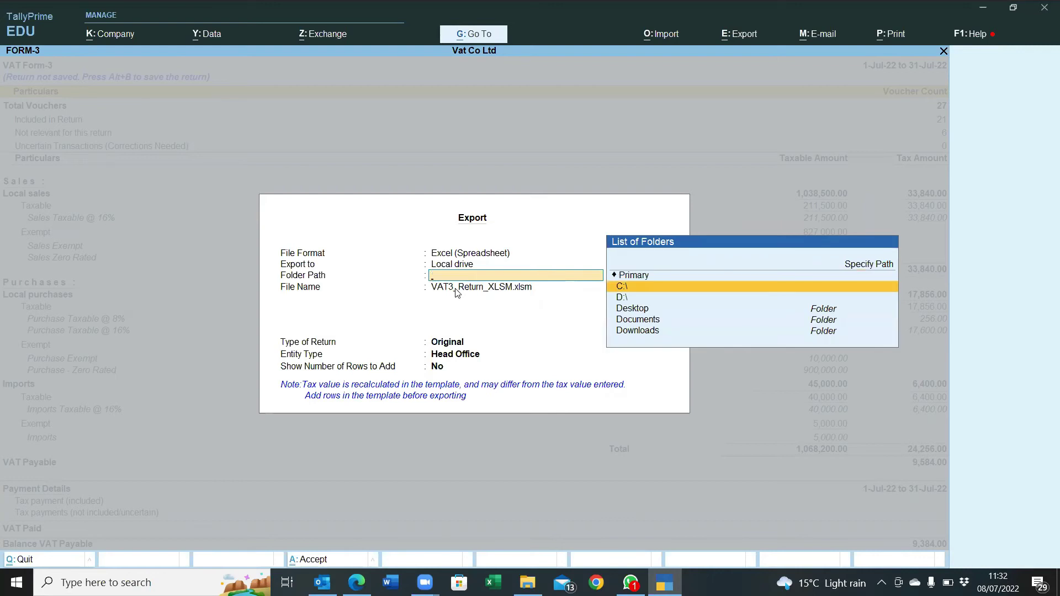
{"action": "key", "text": "Down"}
{"action": "key", "text": "Return"}
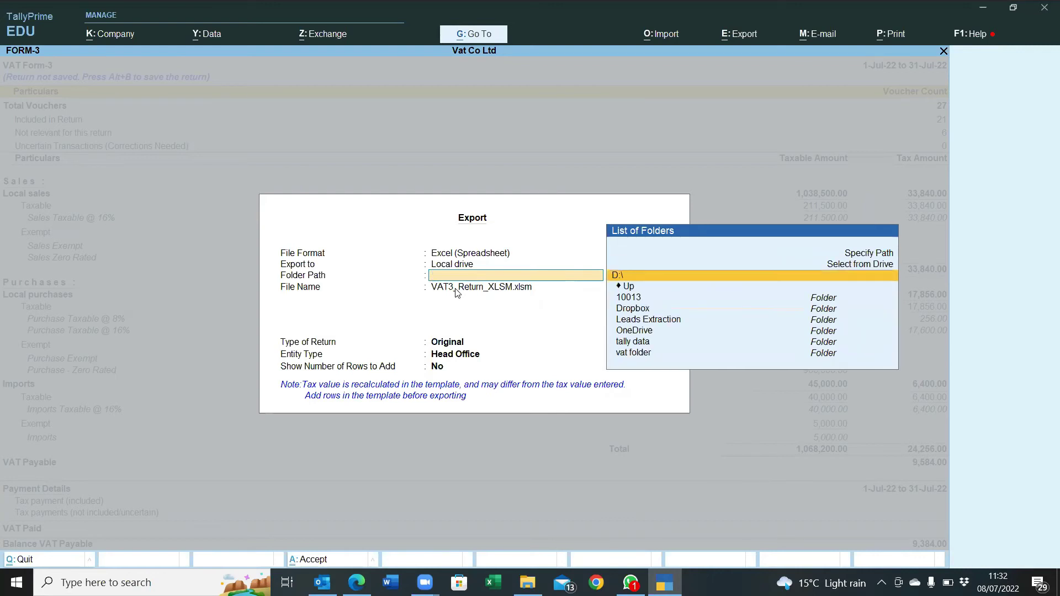
{"action": "key", "text": "Down"}
{"action": "key", "text": "Down"}
{"action": "key", "text": "Down"}
{"action": "key", "text": "Down"}
{"action": "key", "text": "Down"}
{"action": "key", "text": "Down"}
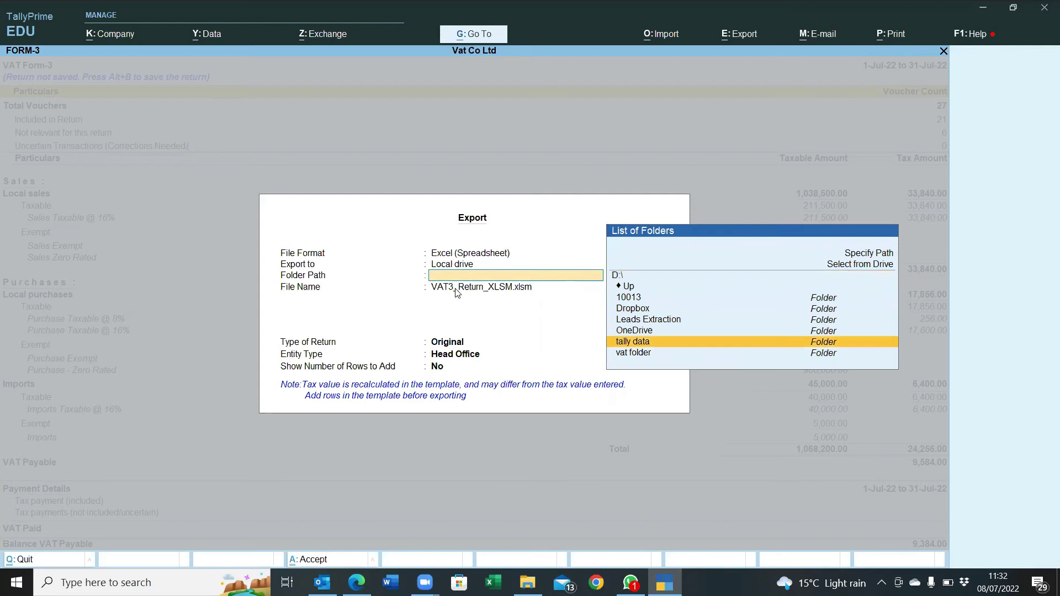
{"action": "key", "text": "Down"}
{"action": "key", "text": "Return"}
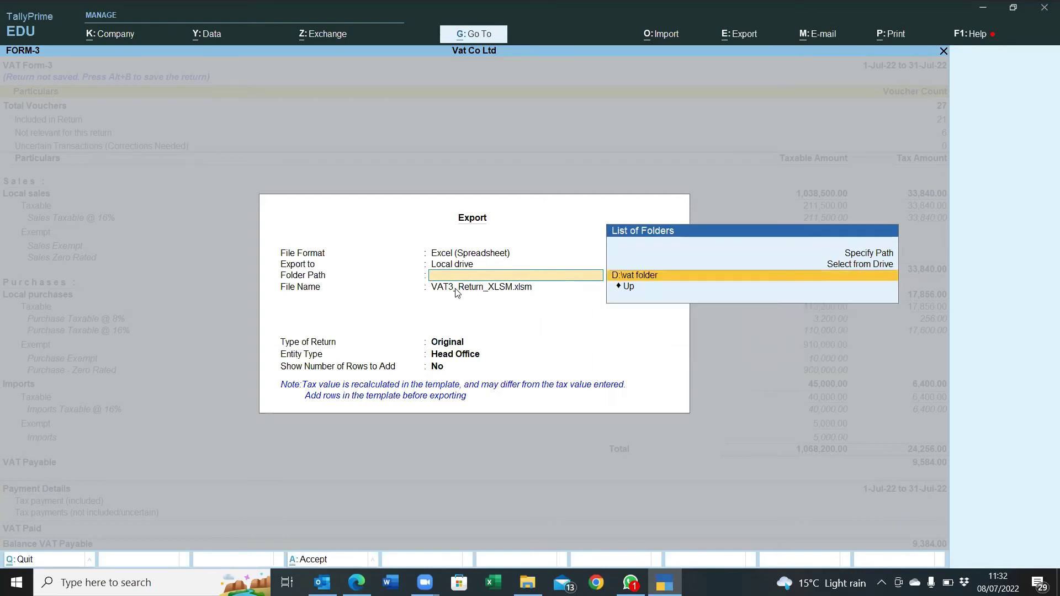
{"action": "key", "text": "Return"}
- Keep the file name VAT3_Return_XLSM.xlsm, return type Original and entity Head Office, and set Show Number of Rows to Add to Yes
{"action": "key", "text": "Return"}
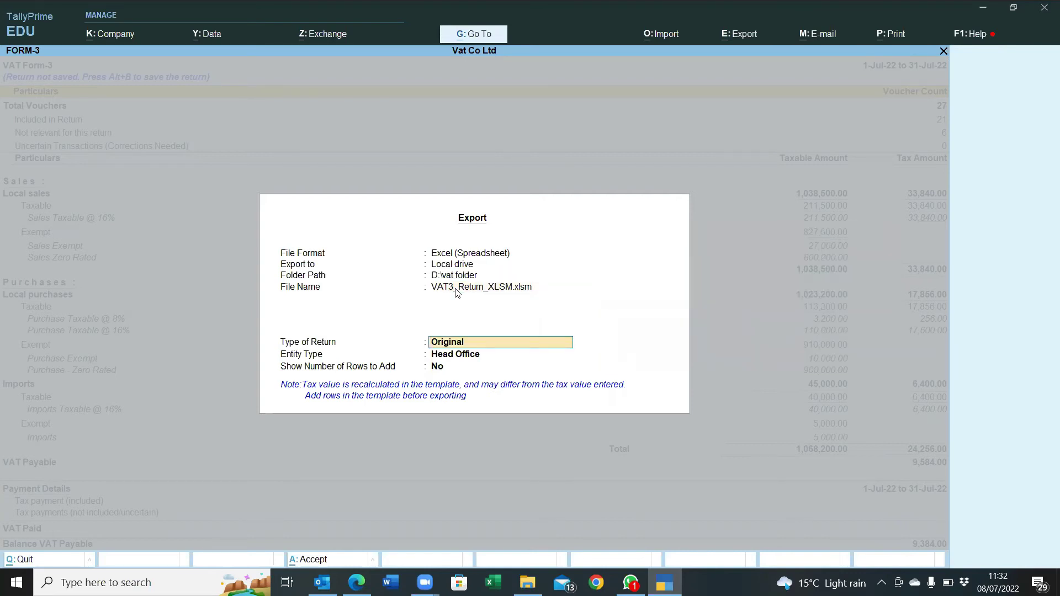
{"action": "key", "text": "Return"}
{"action": "key", "text": "Return"}
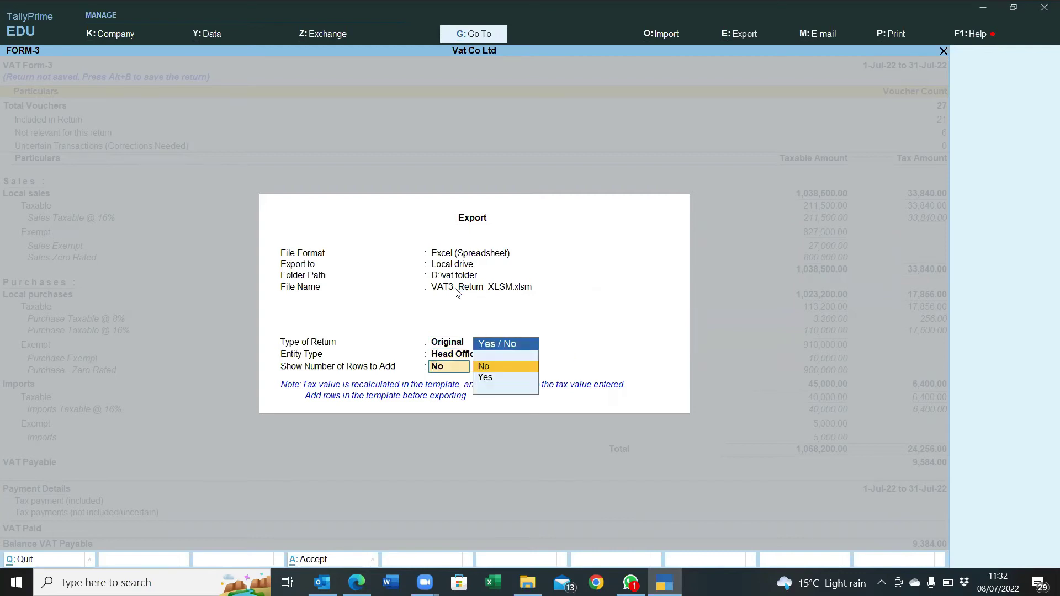
{"action": "key", "text": "Down"}
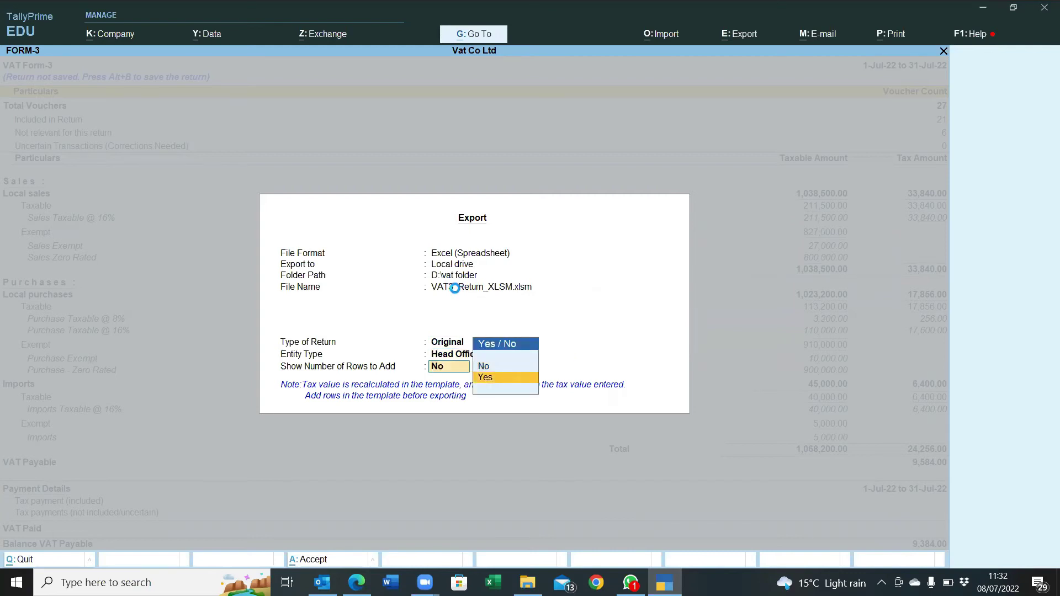
{"action": "key", "text": "Return"}
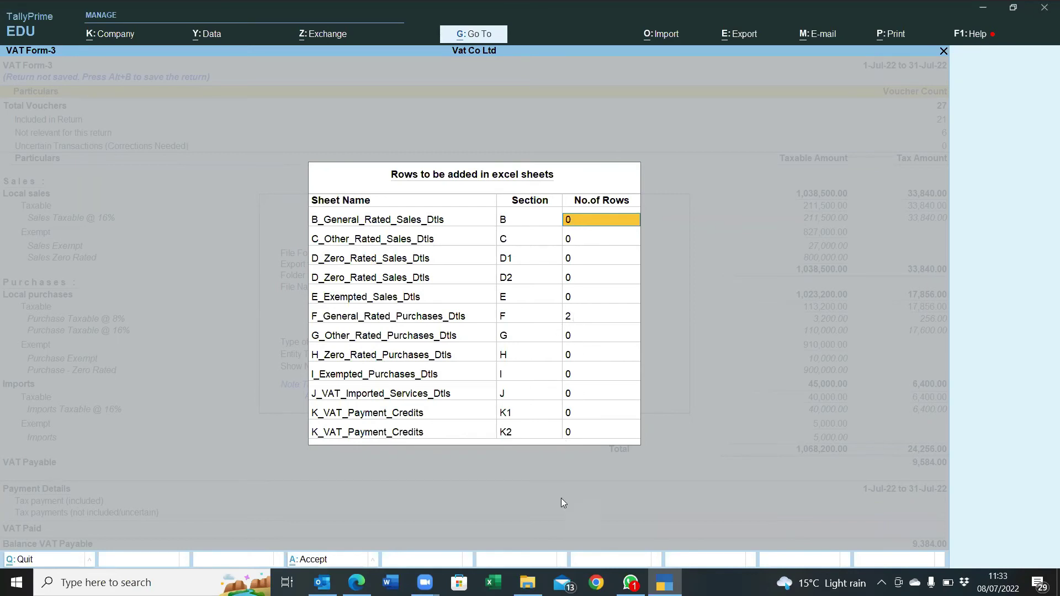
- Switch to File Explorer and open the VAT3_Return_XLSM workbook from the vat folder
{"action": "left_click", "coordinate": [527, 583]}
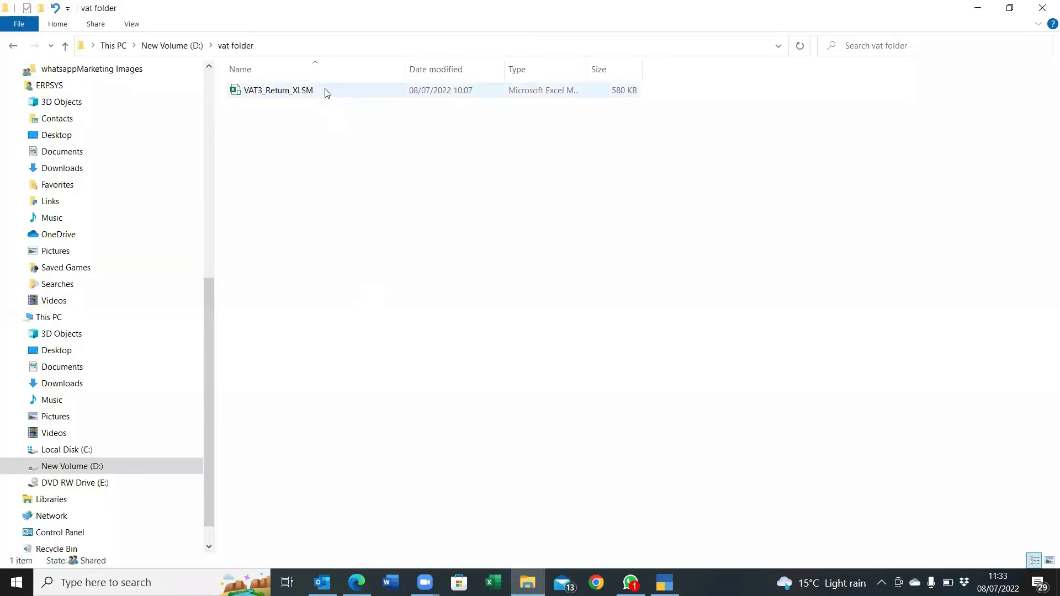
{"action": "double_click", "coordinate": [327, 93]}
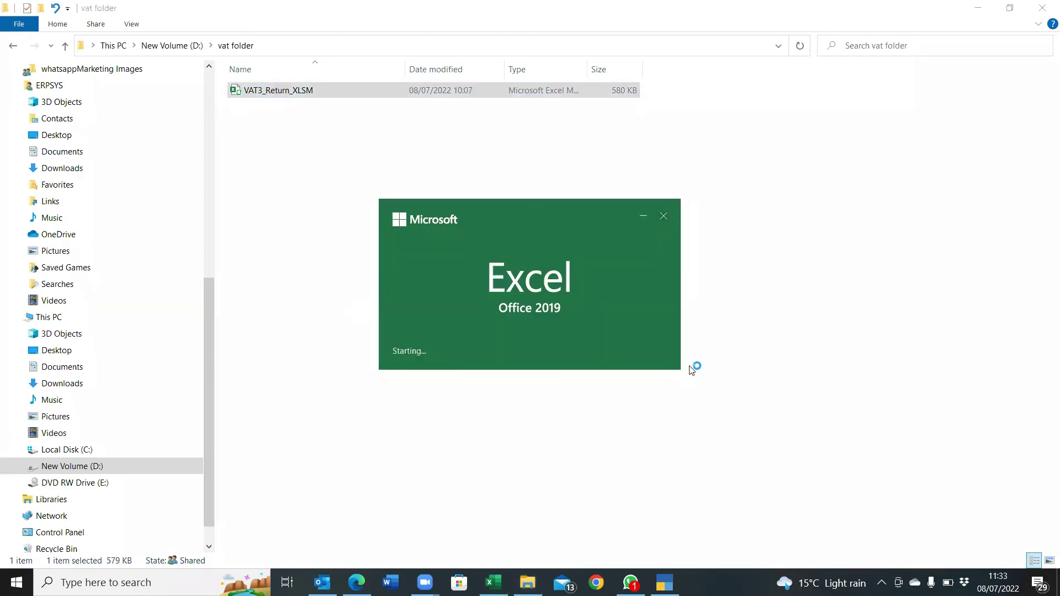
- Dismiss the Office notice and check the F_General_Rated_Purchases_Dtls sheet against TallyPrime's list of rows to be added
{"action": "left_click", "coordinate": [692, 370]}
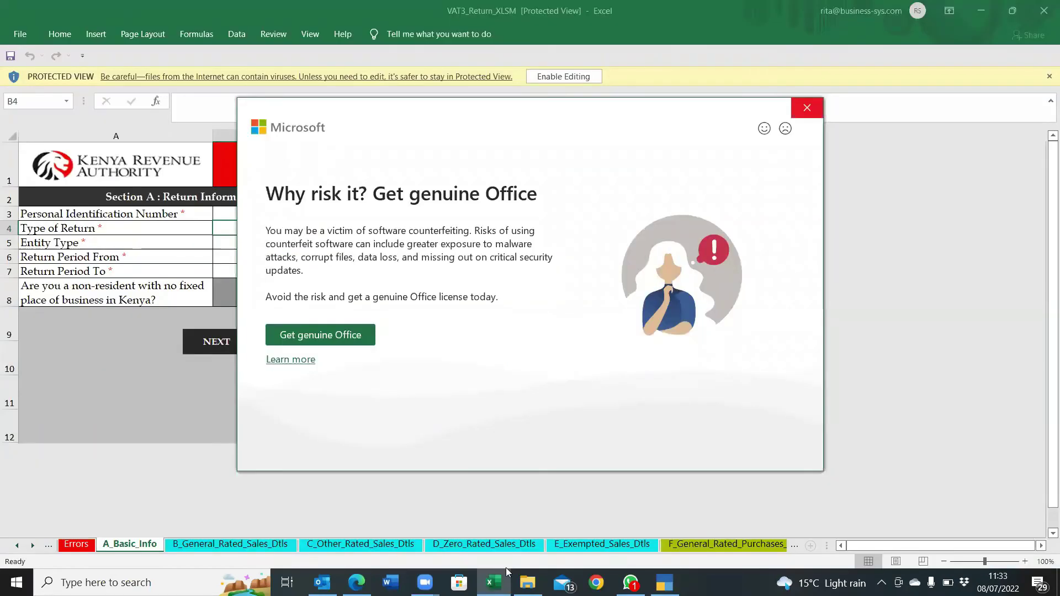
{"action": "left_click", "coordinate": [807, 107]}
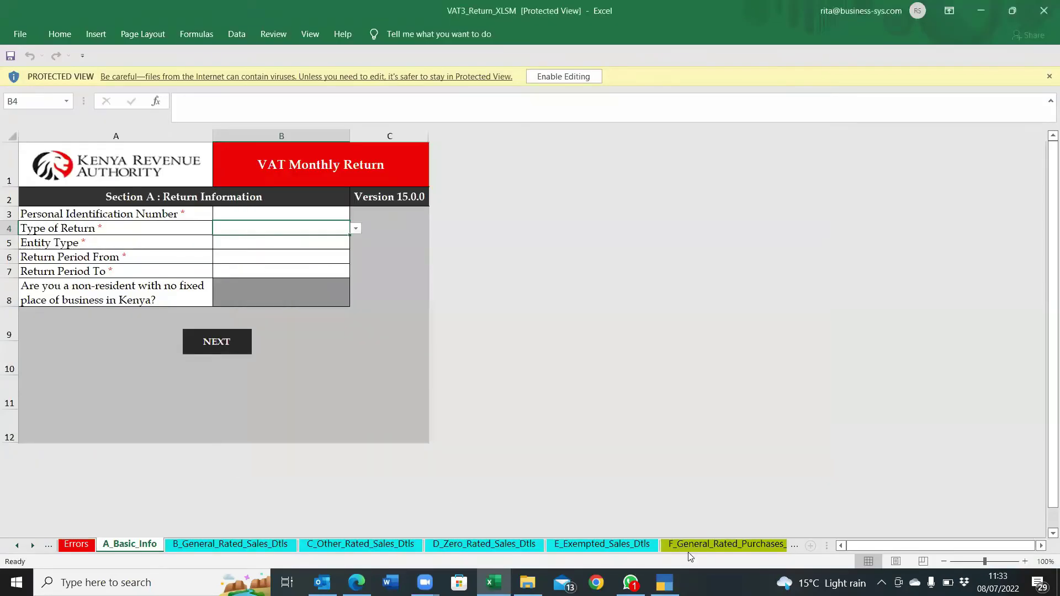
{"action": "left_click", "coordinate": [734, 544]}
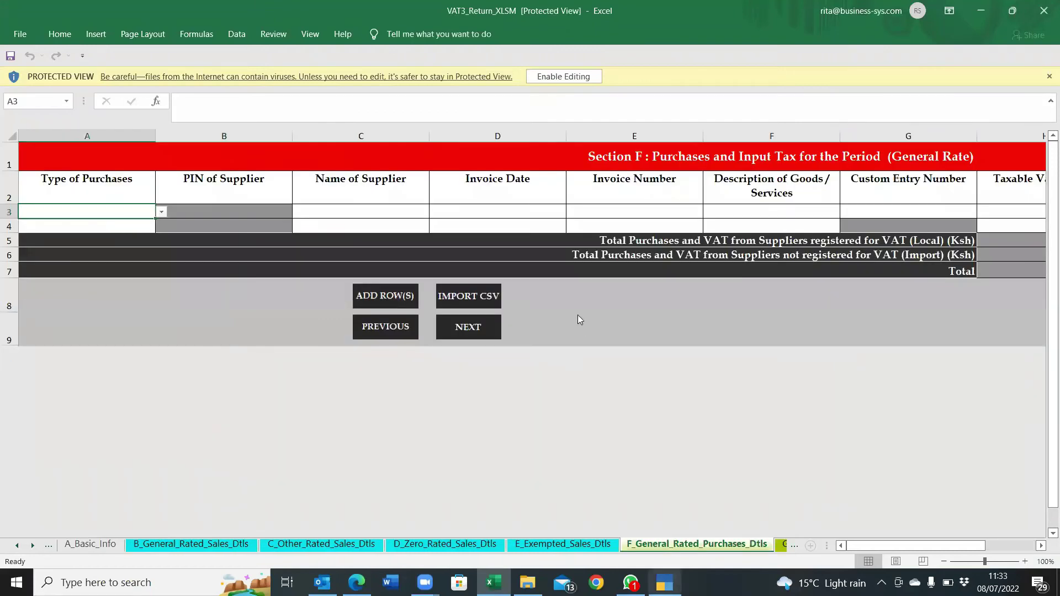
{"action": "left_click", "coordinate": [665, 582]}
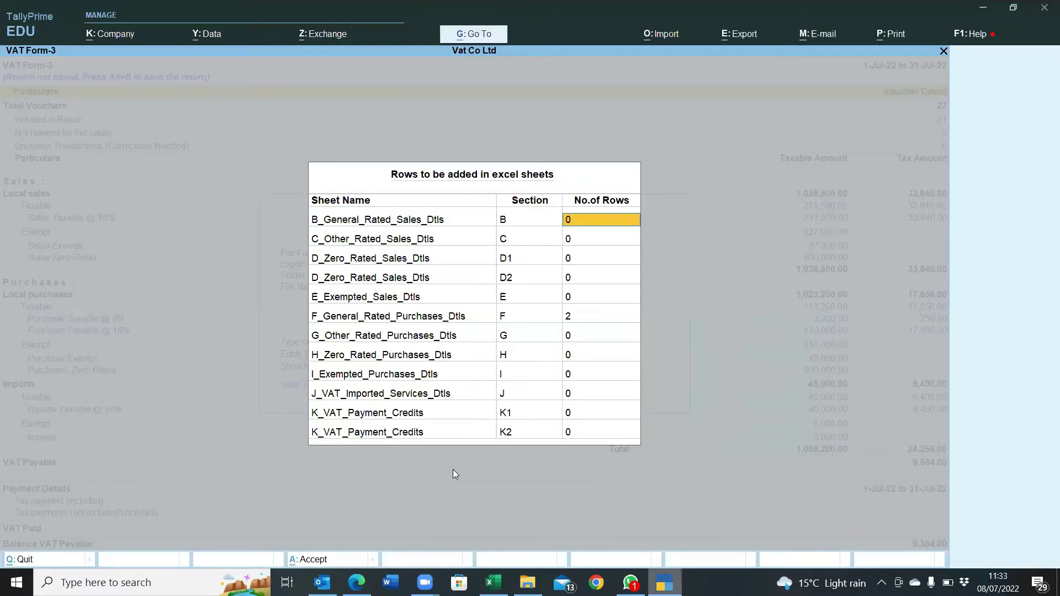
{"action": "key", "text": "alt+Tab"}
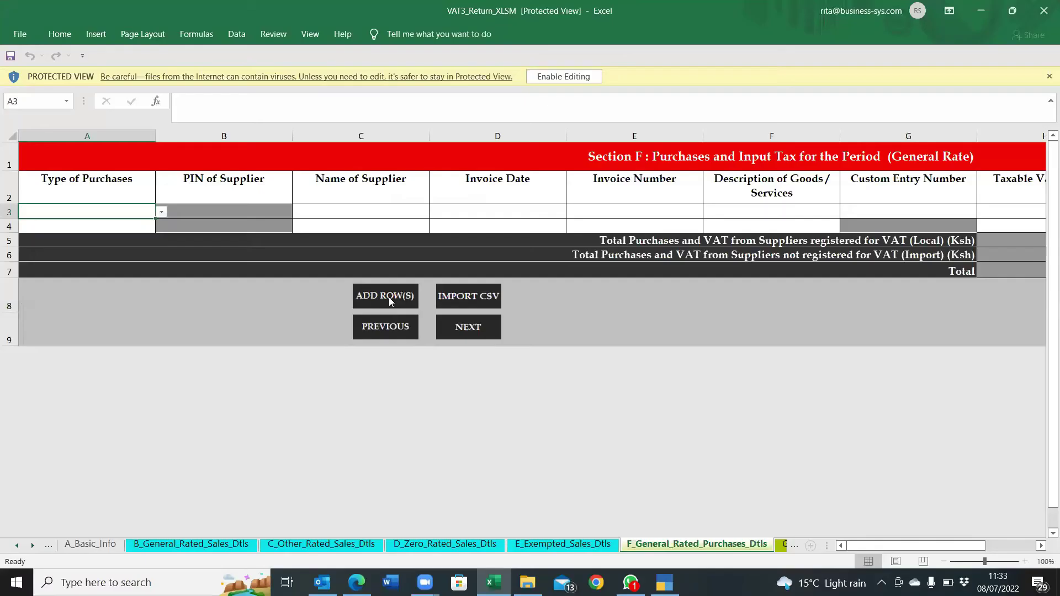
- Enable editing in the protected VAT3_Return_XLSM workbook and accept its cut-and-paste notice
{"action": "left_click", "coordinate": [389, 299]}
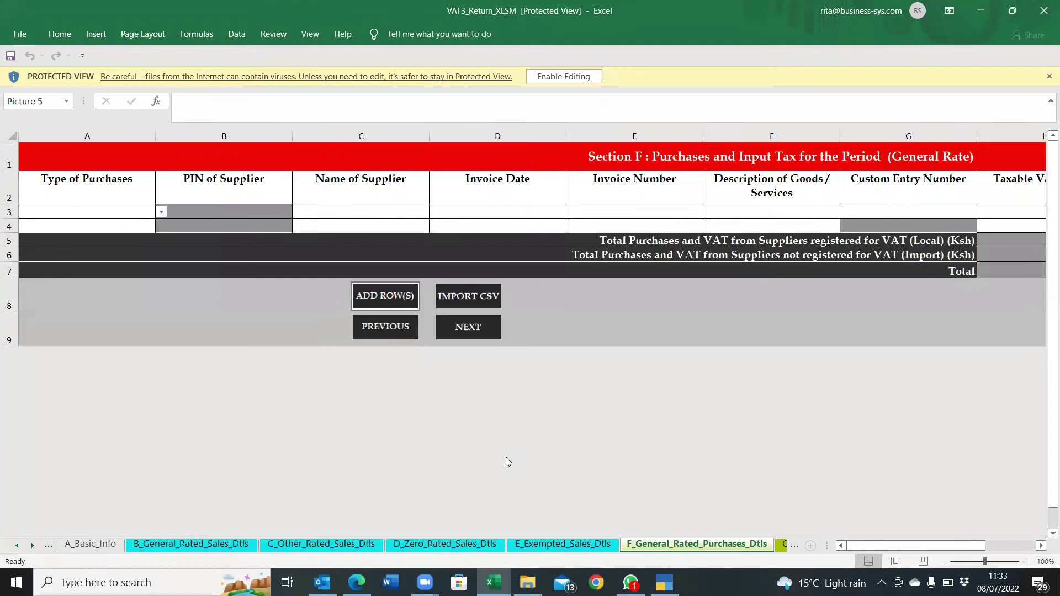
{"action": "left_click", "coordinate": [554, 77]}
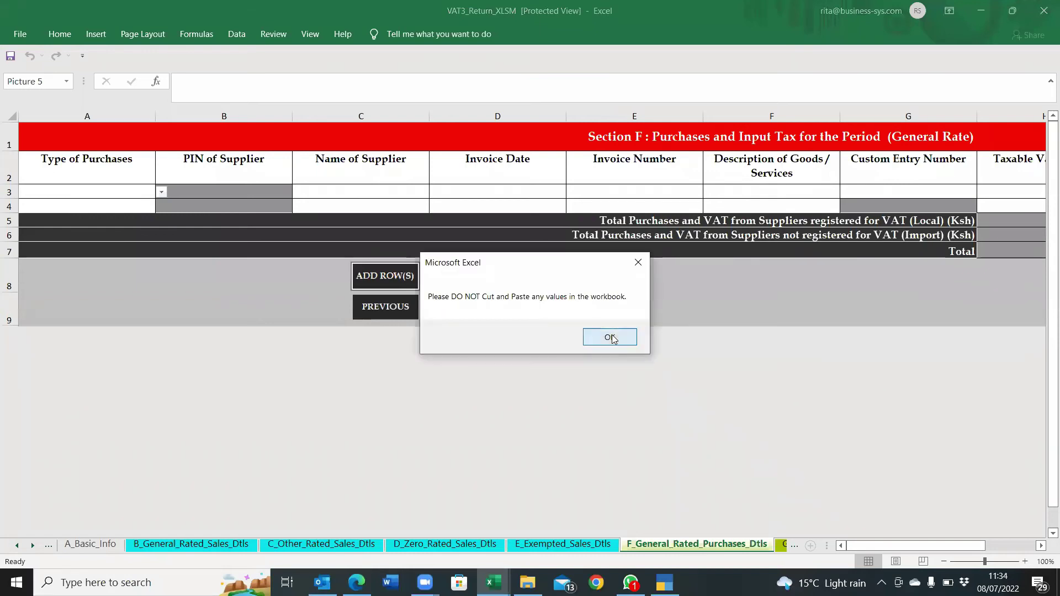
{"action": "left_click", "coordinate": [610, 337]}
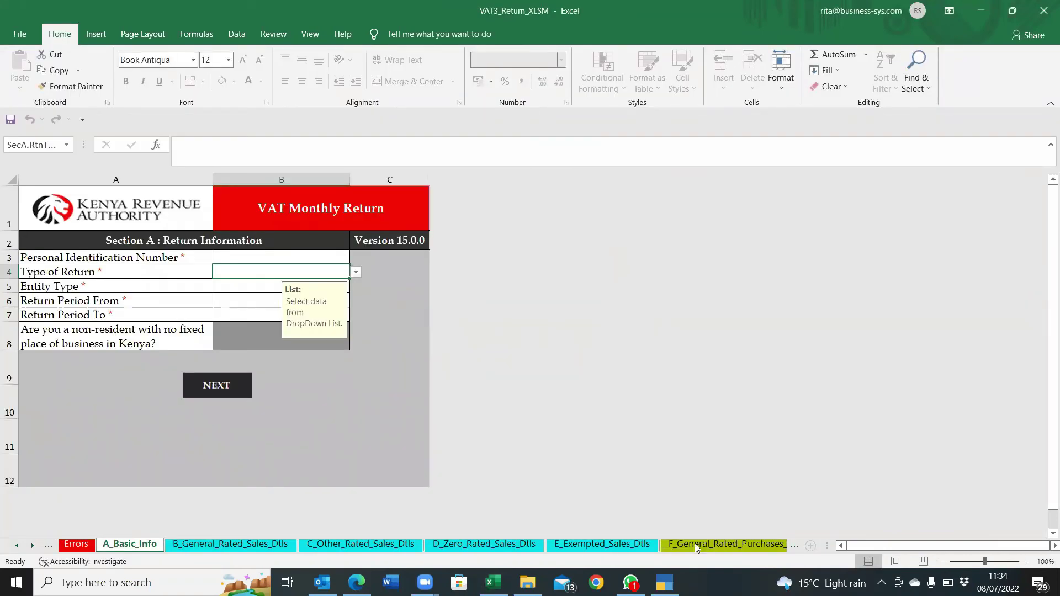
- Add 2 rows to the F_General_Rated_Purchases_Dtls sheet and close the workbook, saving the changes
{"action": "left_click", "coordinate": [695, 544]}
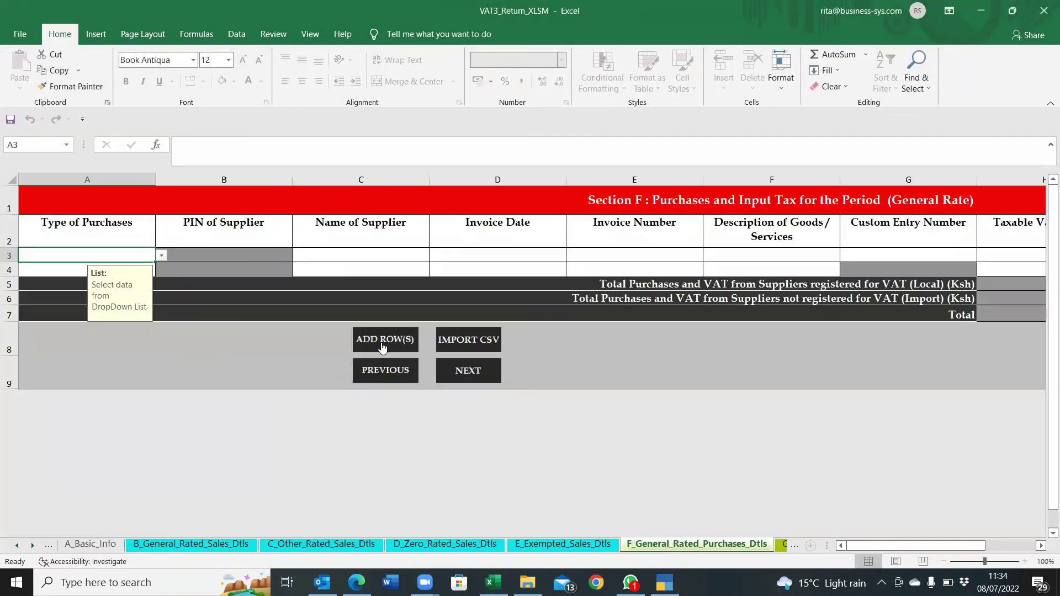
{"action": "left_click", "coordinate": [381, 342]}
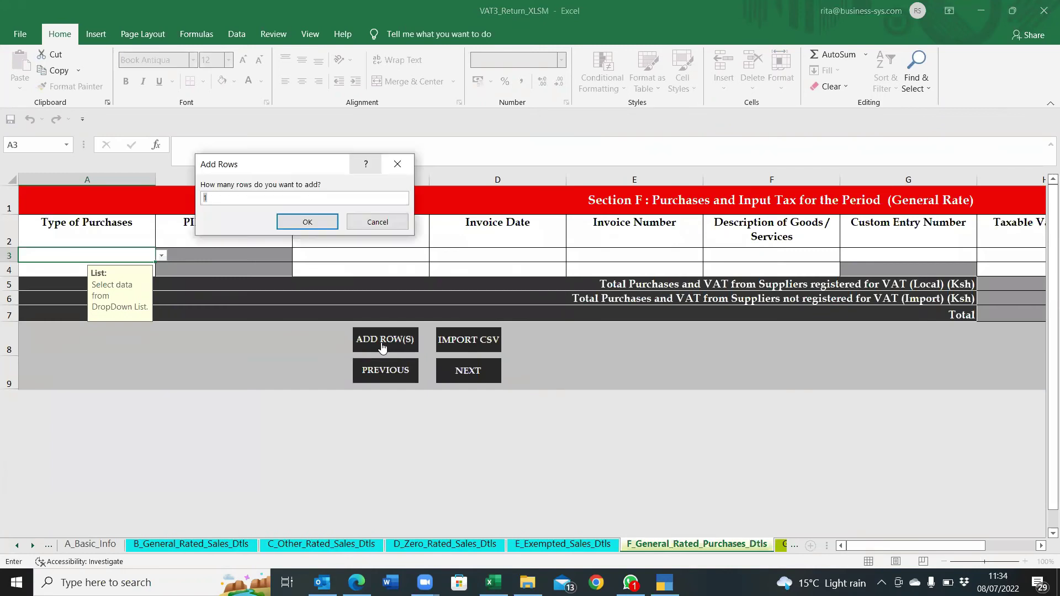
{"action": "type", "text": "2"}
{"action": "left_click", "coordinate": [313, 225]}
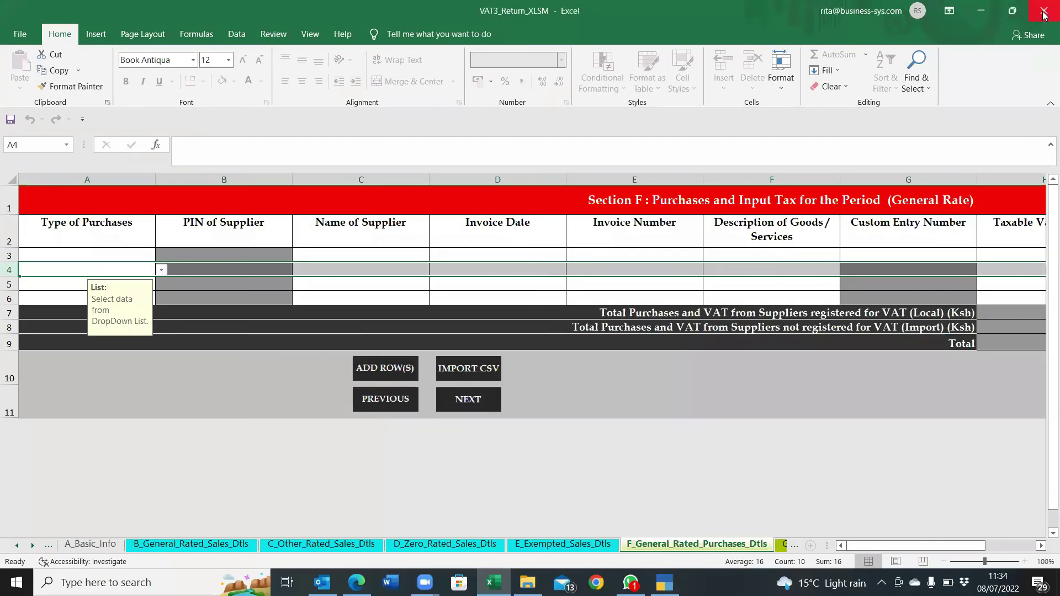
{"action": "left_click", "coordinate": [1044, 12]}
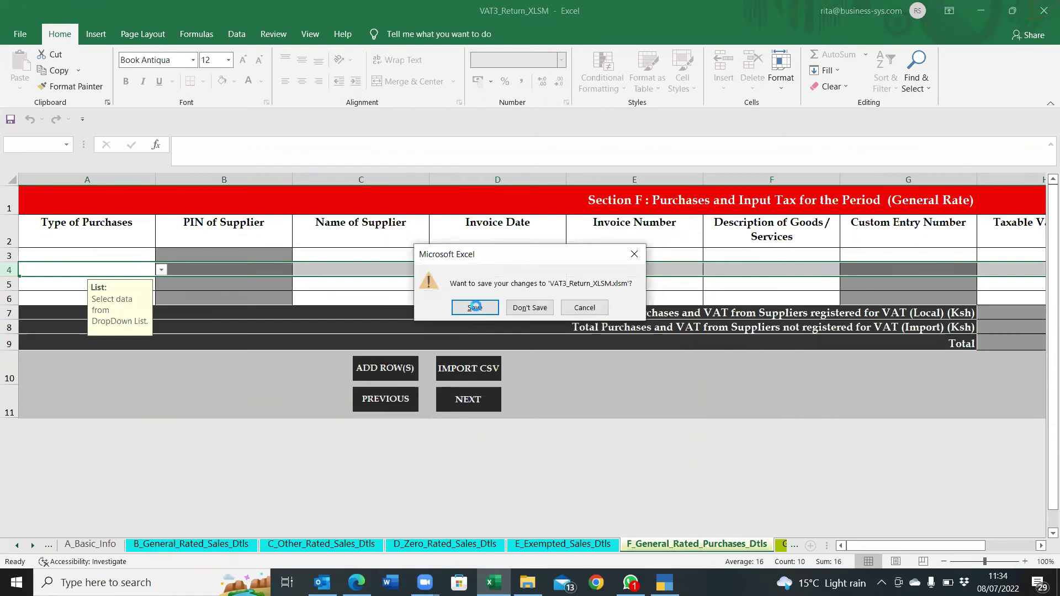
{"action": "left_click", "coordinate": [475, 307]}
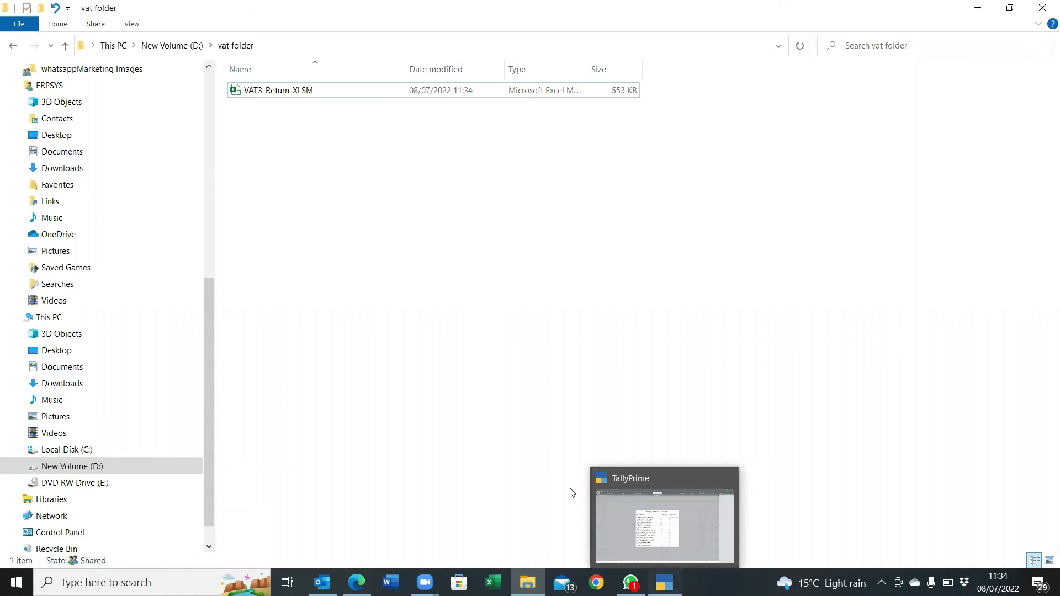
- Switch to TallyPrime and accept the list of rows to be added in the Excel sheets through section K2
{"action": "key", "text": "alt+Tab"}
{"action": "key", "text": "Down"}
{"action": "key", "text": "Down"}
{"action": "key", "text": "Down"}
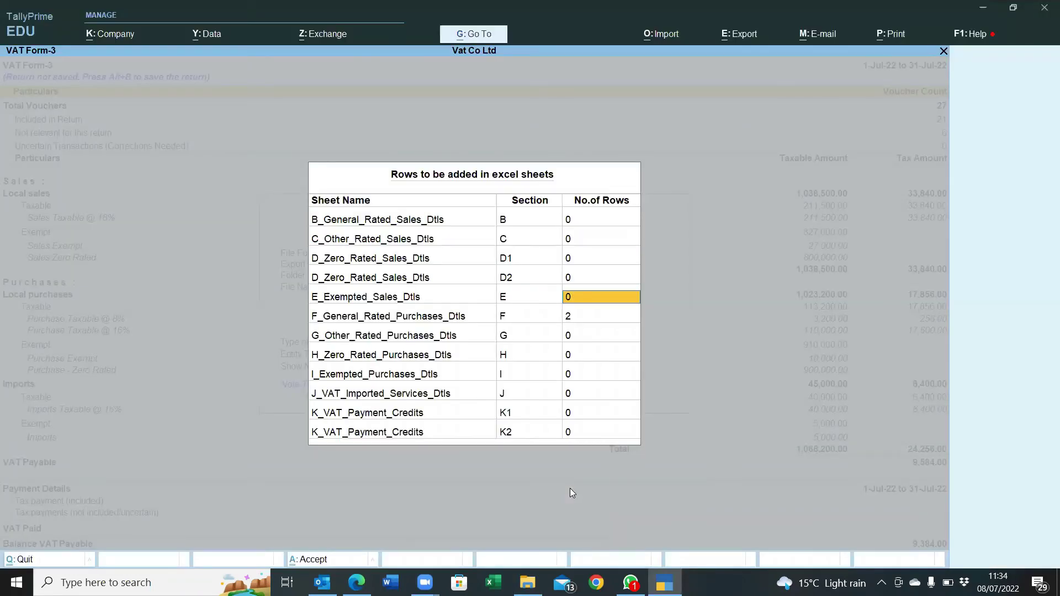
{"action": "key", "text": "Down"}
{"action": "key", "text": "Down"}
{"action": "key", "text": "Down"}
{"action": "key", "text": "Down"}
{"action": "key", "text": "Down"}
{"action": "key", "text": "Down"}
{"action": "key", "text": "Down"}
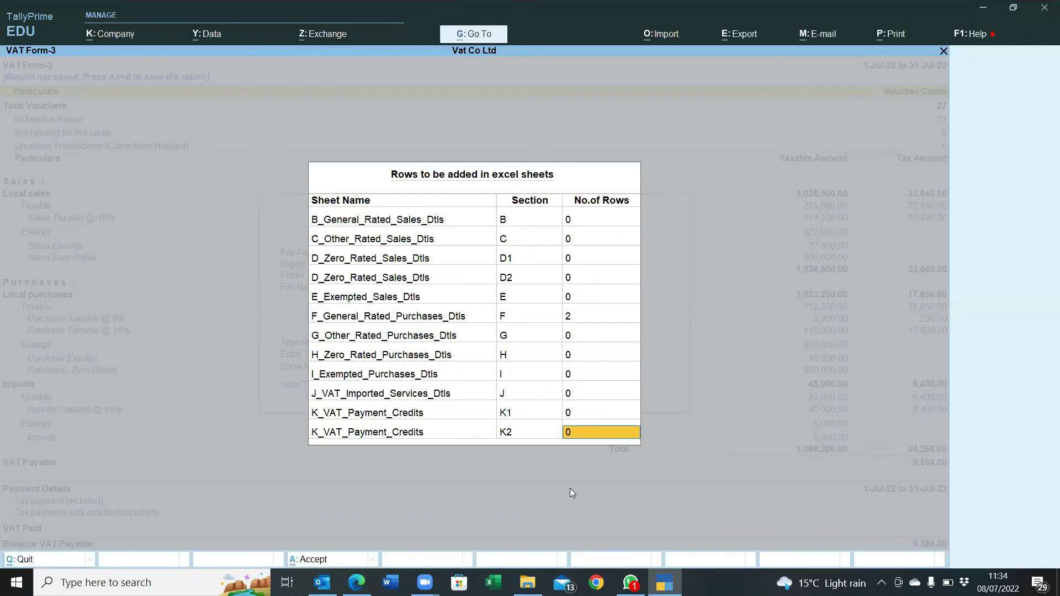
{"action": "key", "text": "Return"}
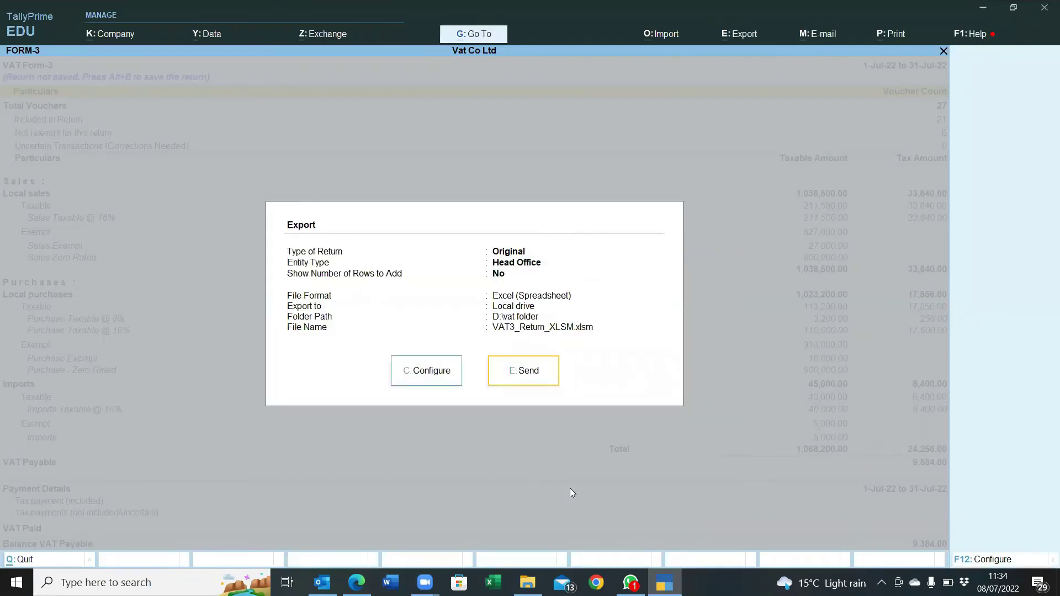
- Send the VAT Form-3 export, replacing the existing VAT3_Return_XLSM.xlsm in D:\vat folder, and accept the workbook's cut-and-paste notice
{"action": "key", "text": "Return"}
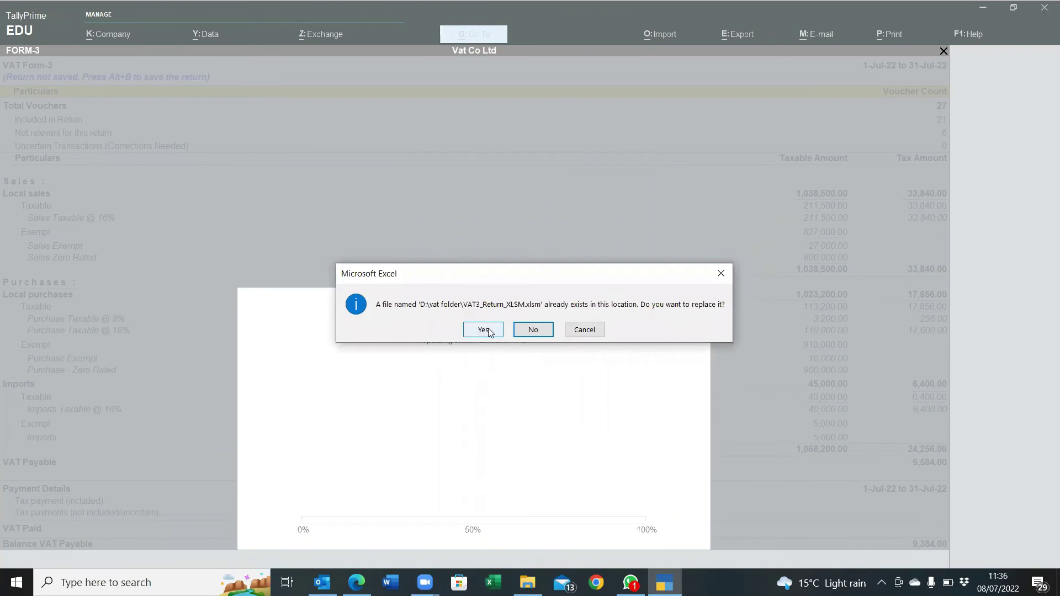
{"action": "left_click", "coordinate": [488, 332]}
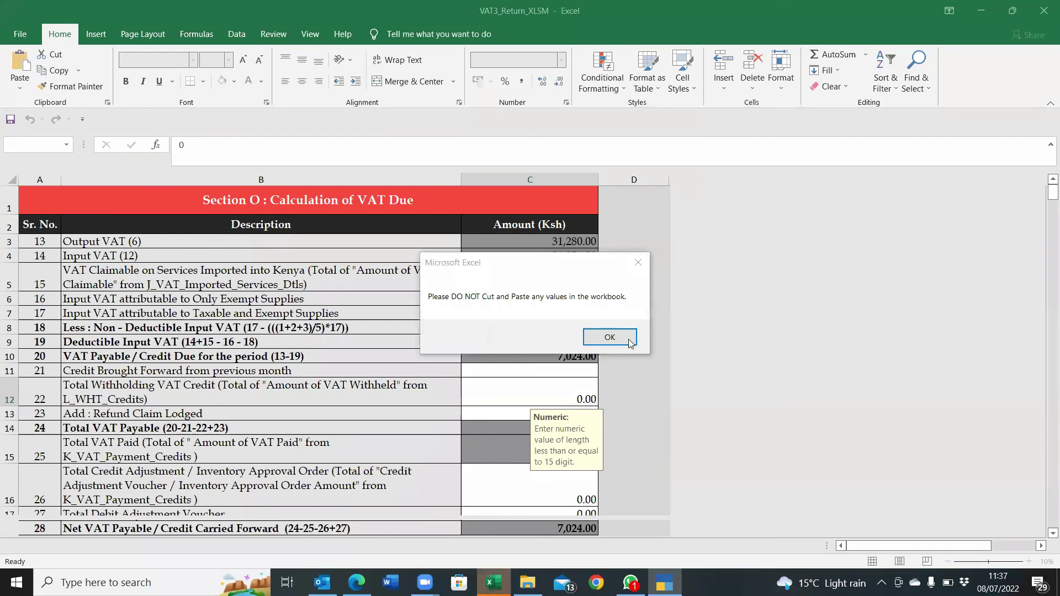
{"action": "left_click", "coordinate": [630, 343]}
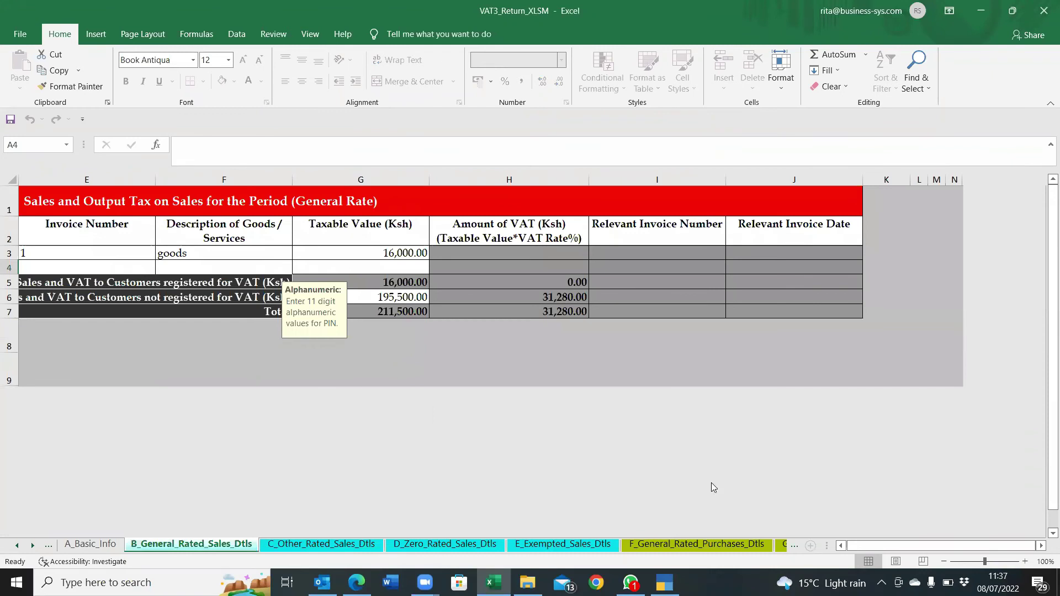
- Review the exported return sheets from B_General_Rated_Sales_Dtls through O_VAT_Due in the VAT3_Return_XLSM workbook, with a glance at TallyPrime's VAT Form-3
{"action": "key", "text": "alt+Tab"}
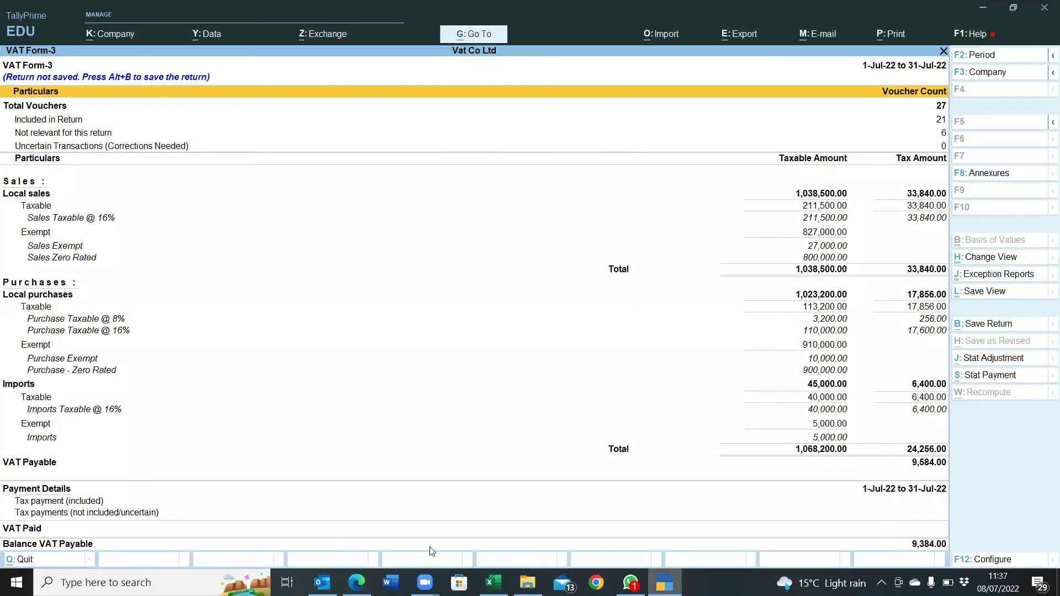
{"action": "key", "text": "alt+Tab"}
{"action": "left_click", "coordinate": [321, 545]}
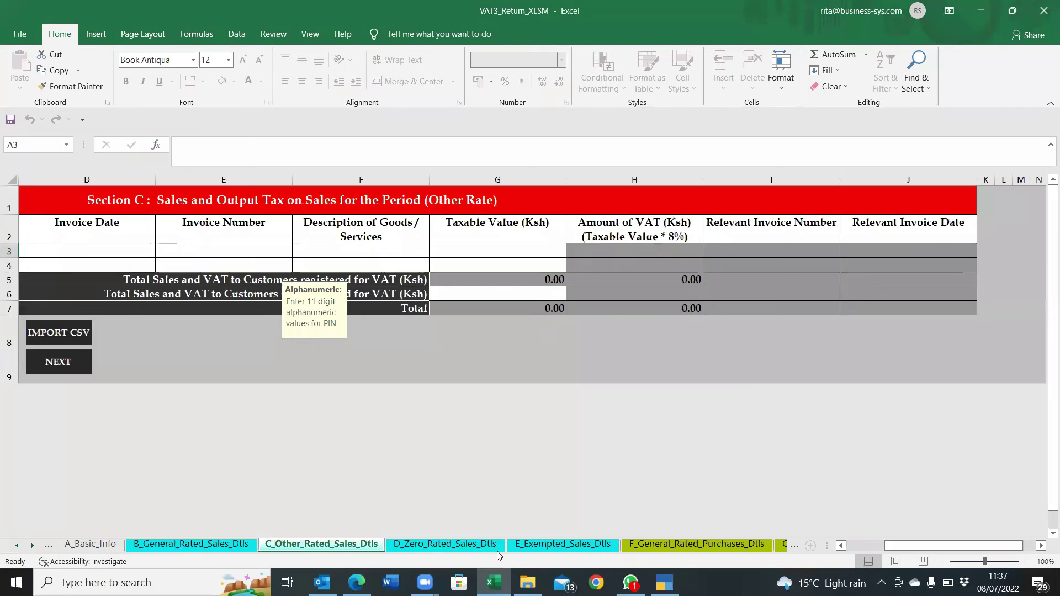
{"action": "key", "text": "ctrl+Page_Down"}
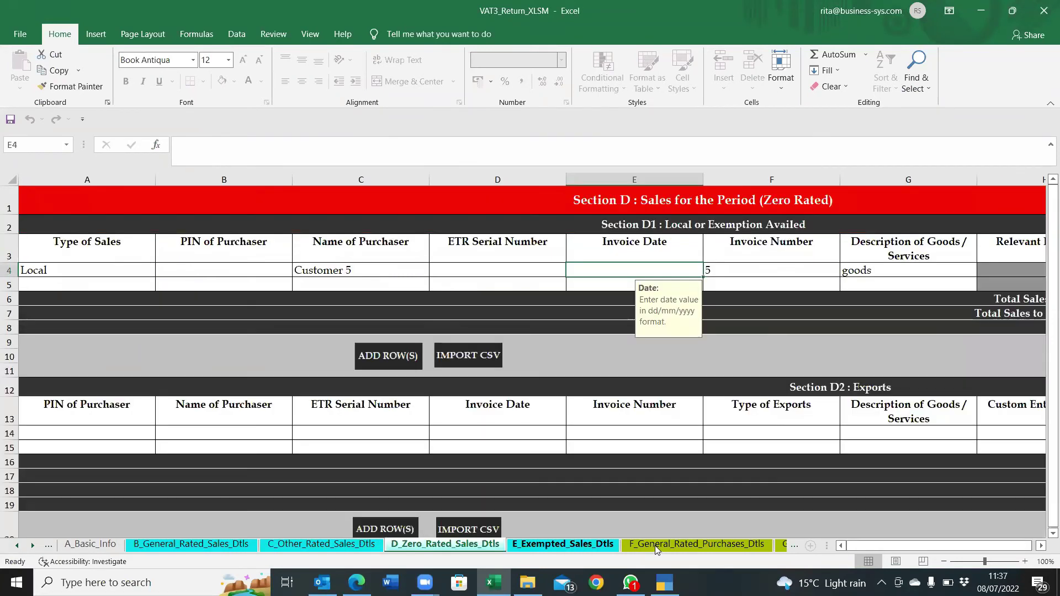
{"action": "key", "text": "ctrl+Page_Down"}
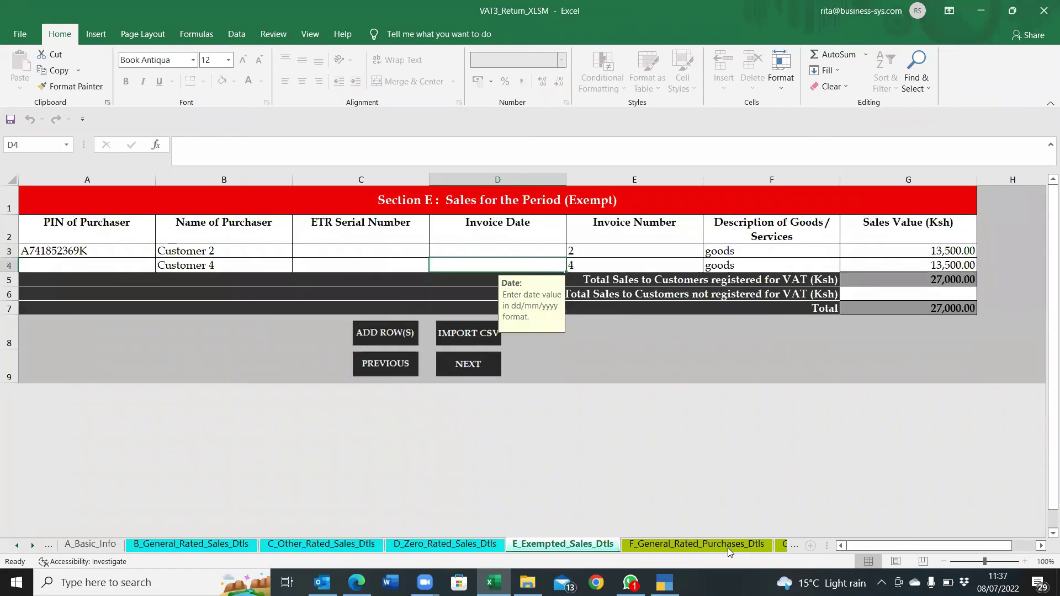
{"action": "left_click", "coordinate": [727, 548]}
{"action": "left_click", "coordinate": [791, 547]}
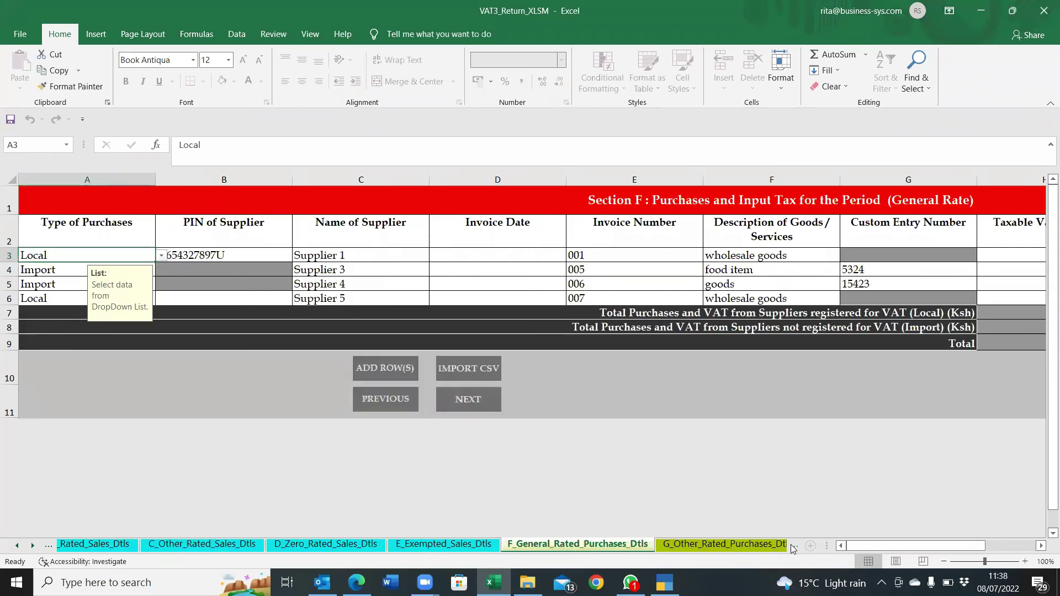
{"action": "left_click", "coordinate": [791, 546]}
{"action": "left_click", "coordinate": [791, 545]}
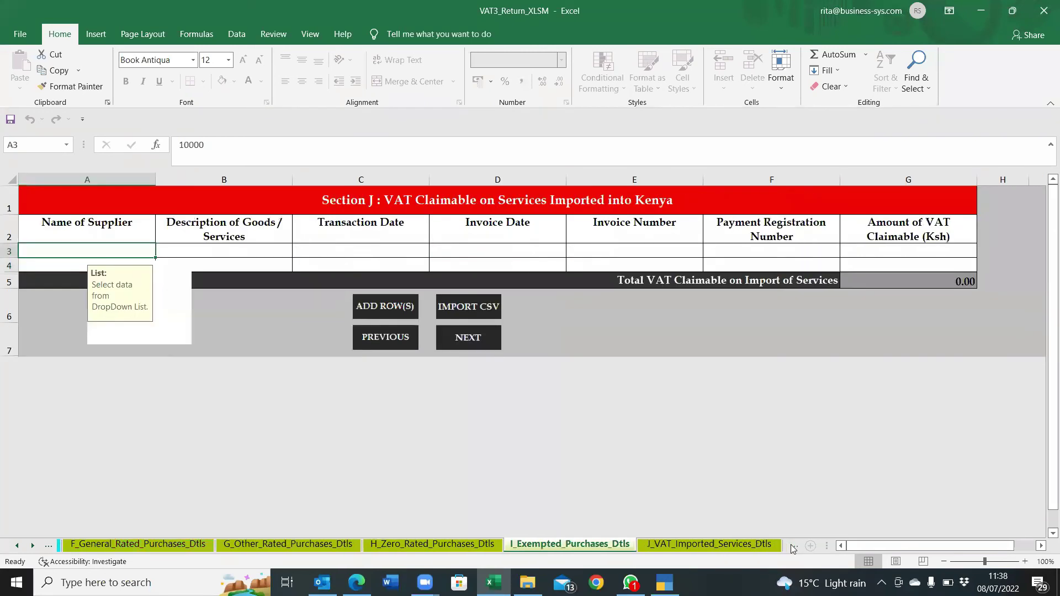
{"action": "left_click", "coordinate": [768, 545]}
{"action": "left_click", "coordinate": [768, 544]}
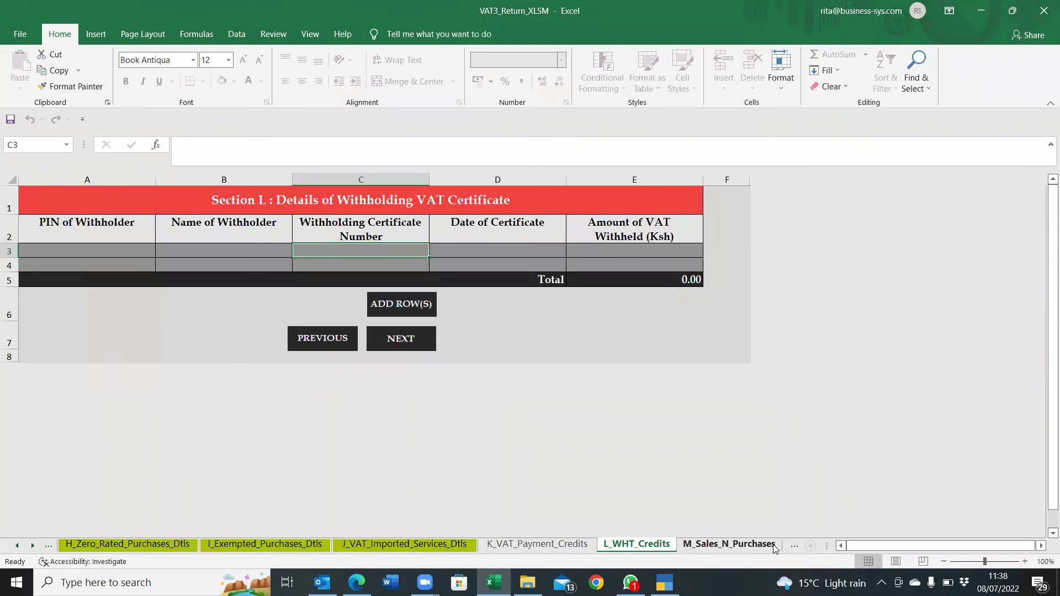
{"action": "left_click", "coordinate": [794, 546]}
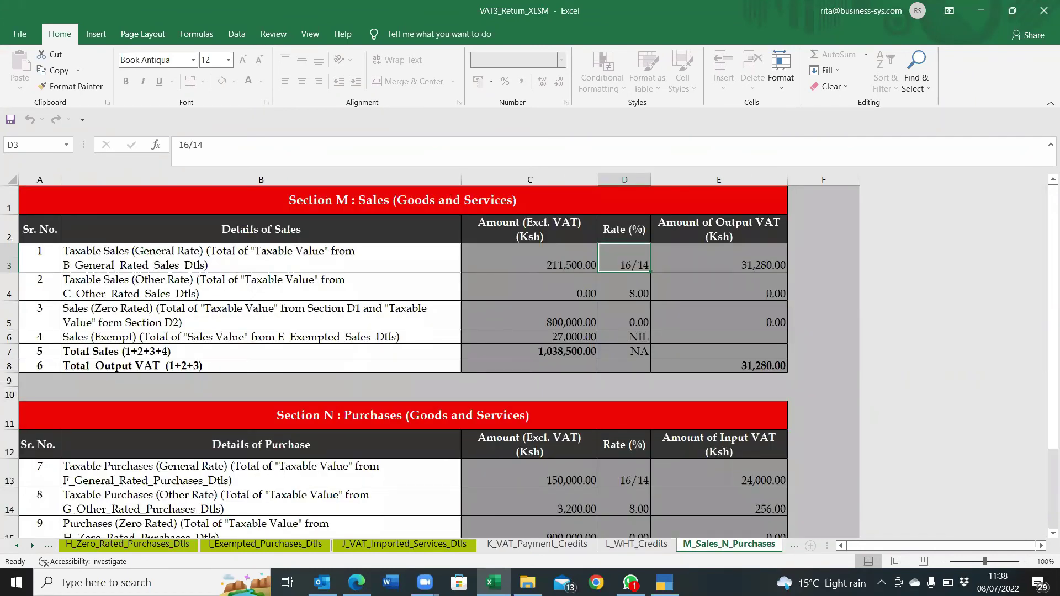
{"action": "key", "text": "ctrl+Page_Down"}
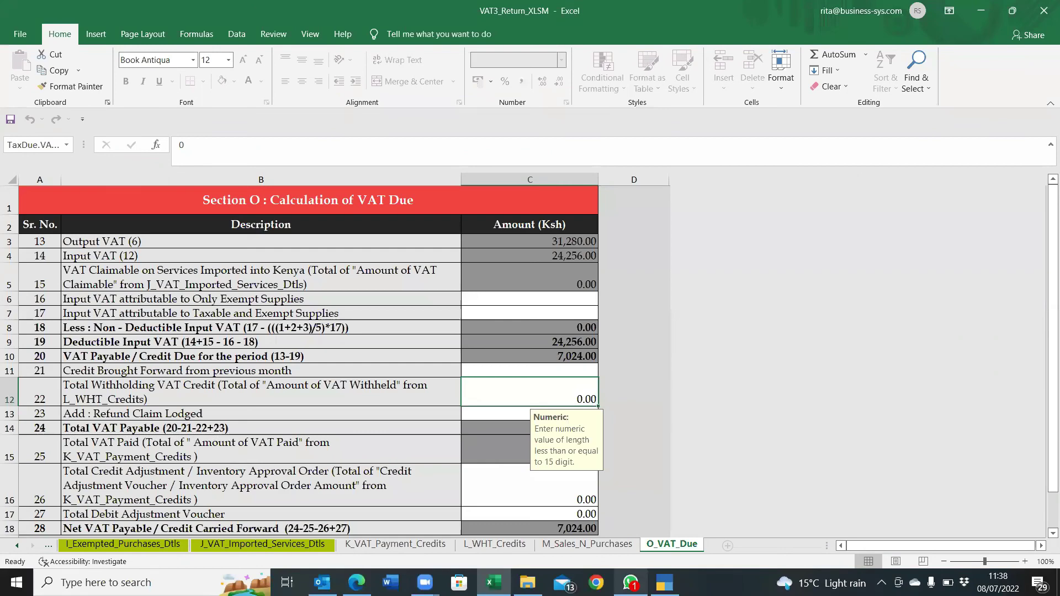
- Compare the sales and purchase lines of VAT Form-3 in TallyPrime with the workbook's Section O calculation of VAT due
{"action": "key", "text": "alt+Tab"}
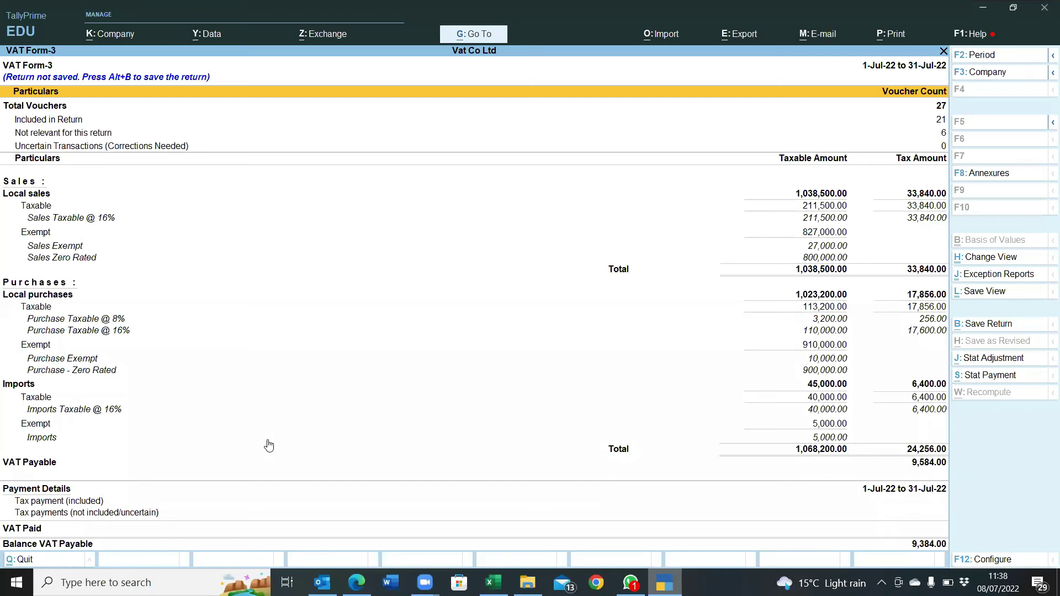
{"action": "key", "text": "Down"}
{"action": "key", "text": "Down"}
{"action": "key", "text": "Down"}
{"action": "key", "text": "Down"}
{"action": "key", "text": "Down"}
{"action": "key", "text": "Down"}
{"action": "key", "text": "Down"}
{"action": "key", "text": "Down"}
{"action": "key", "text": "Down"}
{"action": "key", "text": "Down"}
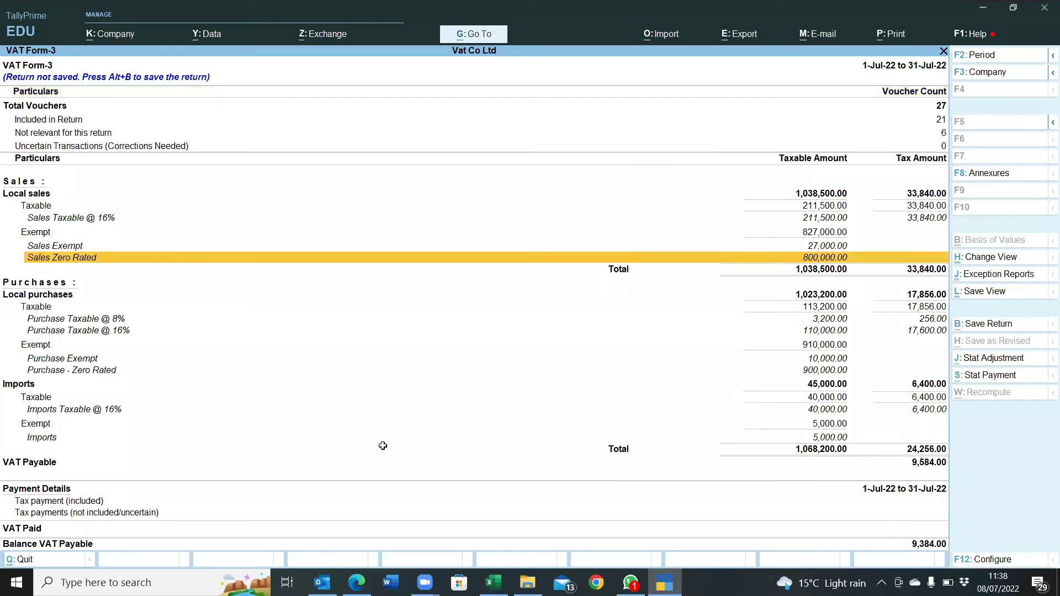
{"action": "key", "text": "Down"}
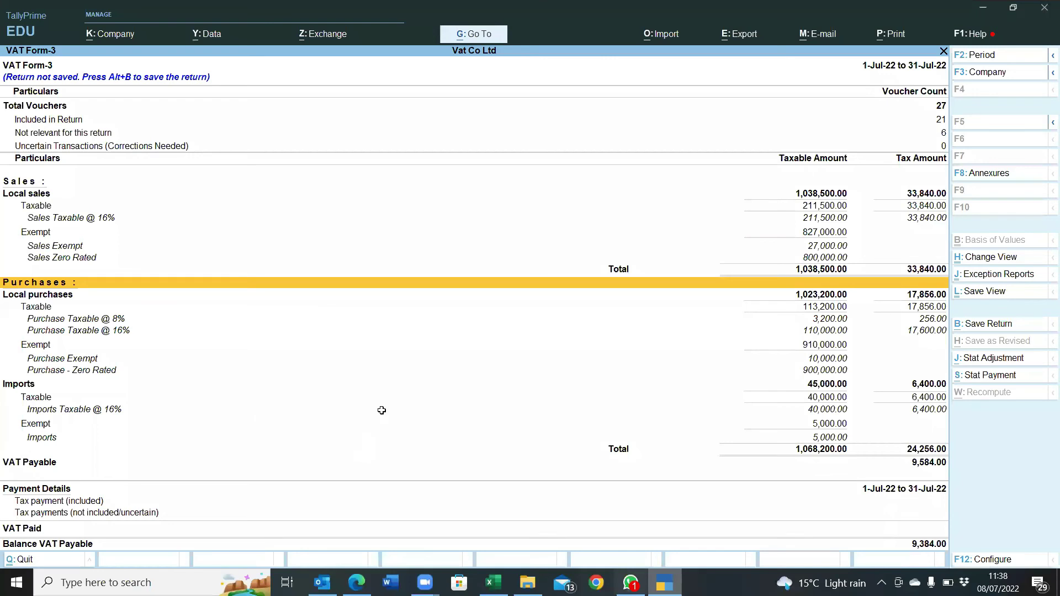
{"action": "key", "text": "alt+Tab"}
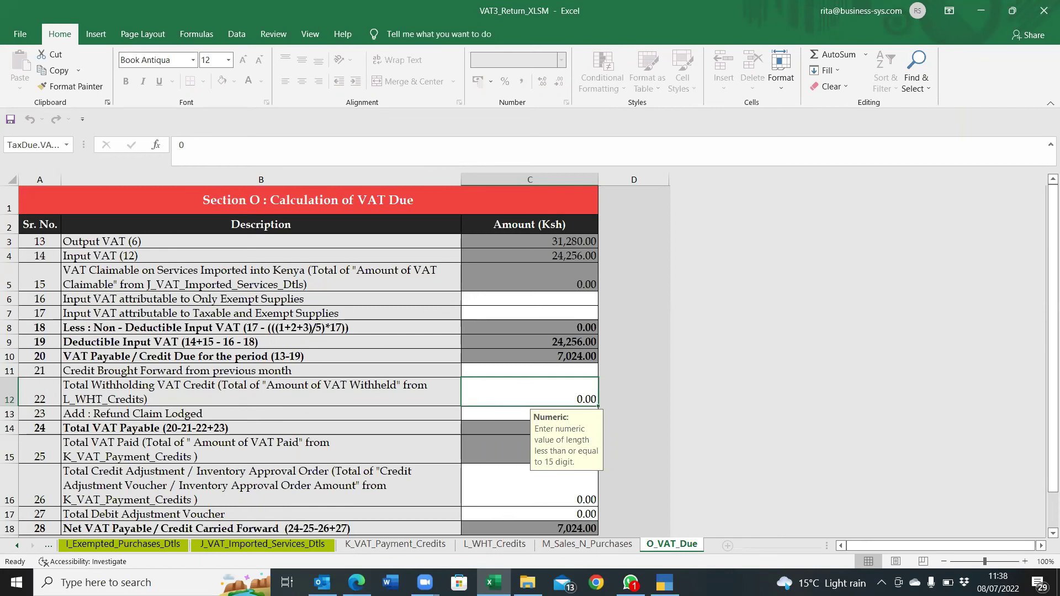
{"action": "left_click", "coordinate": [442, 285]}
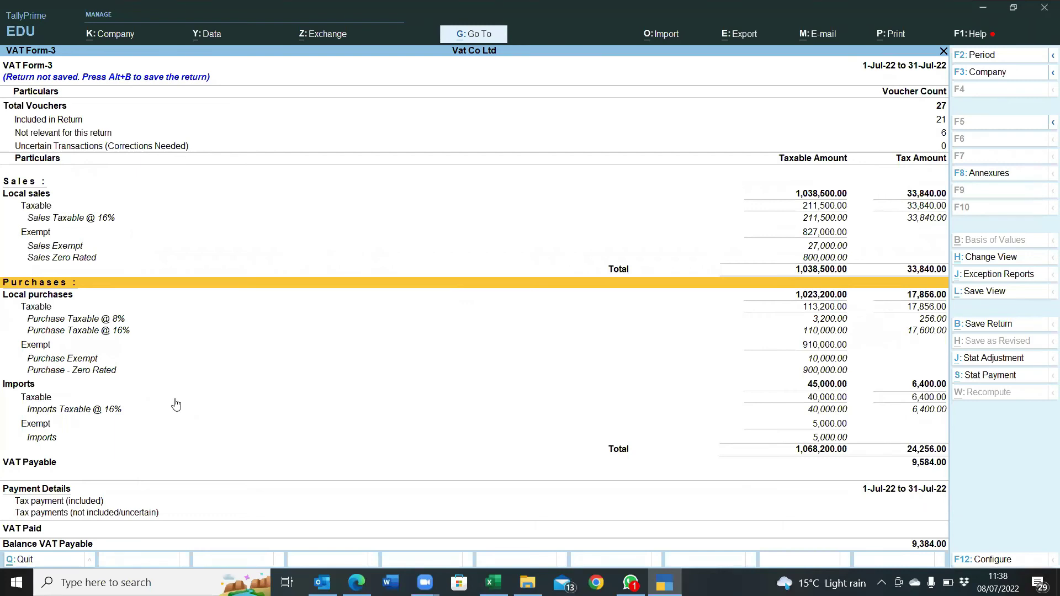
{"action": "key", "text": "Down"}
{"action": "key", "text": "Down"}
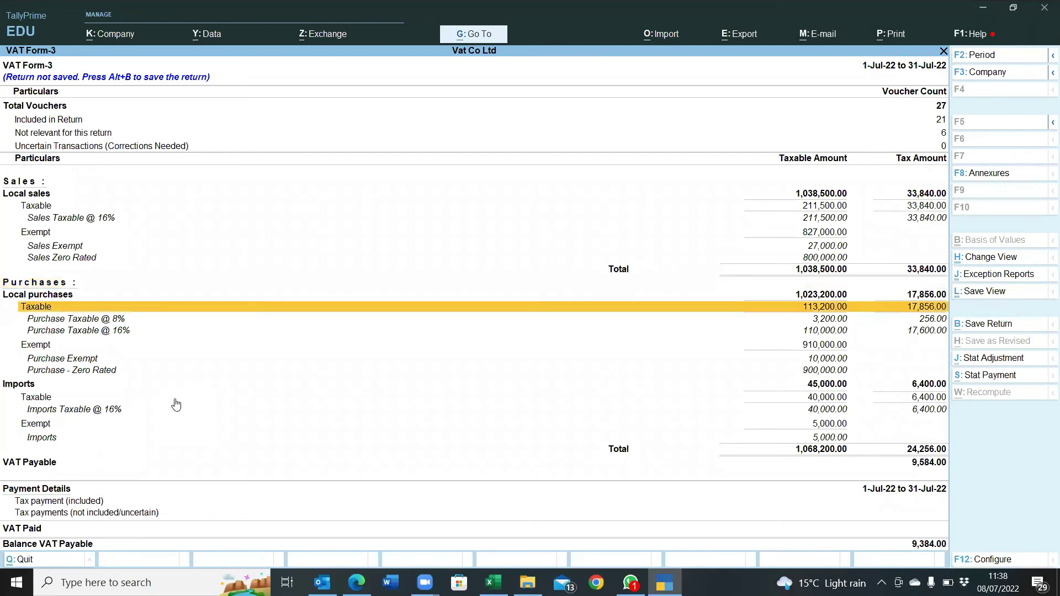